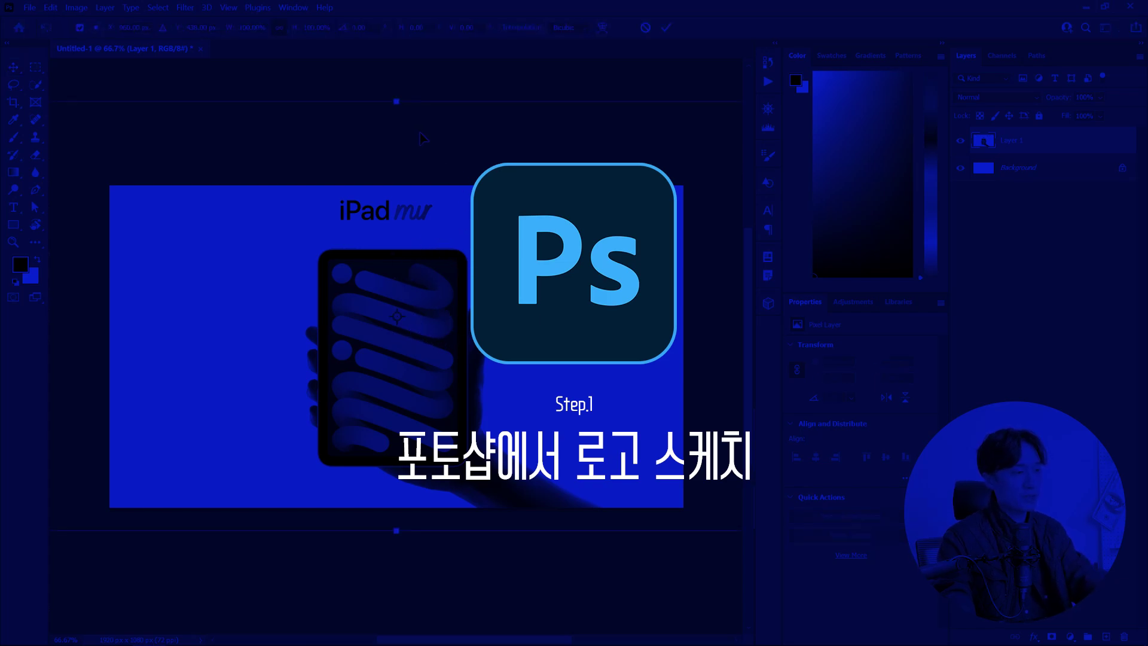
Step: Commit the iPad image transform and filter Adobe Fonts to the Cursive tag with images off
{"action": "key", "text": "Return"}
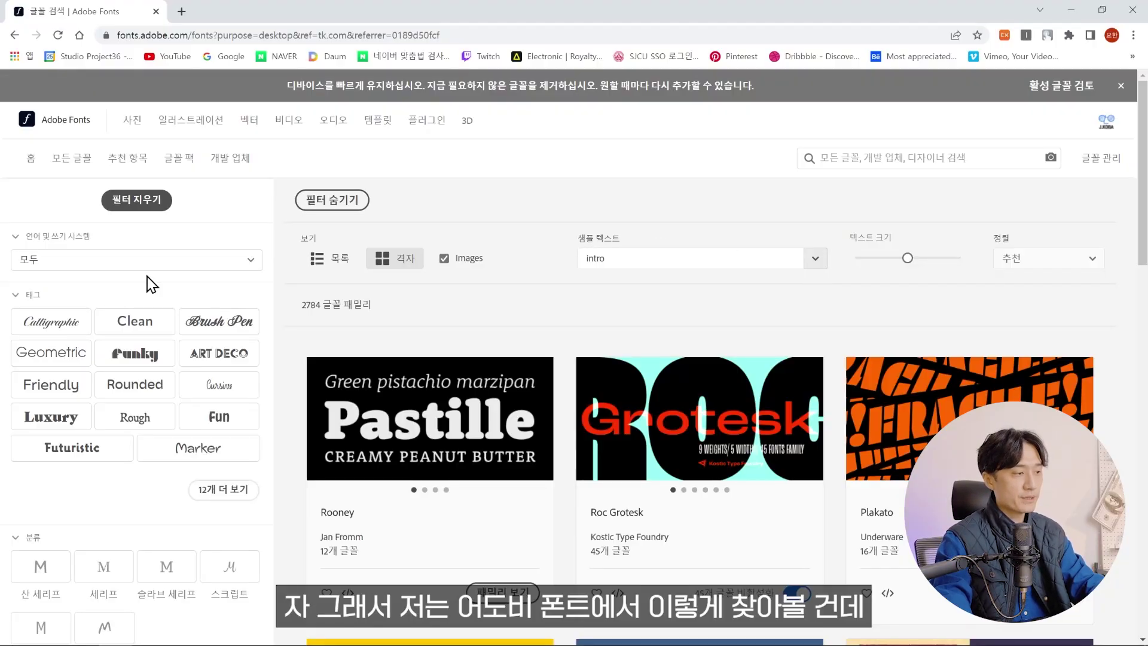
{"action": "left_click", "coordinate": [231, 384]}
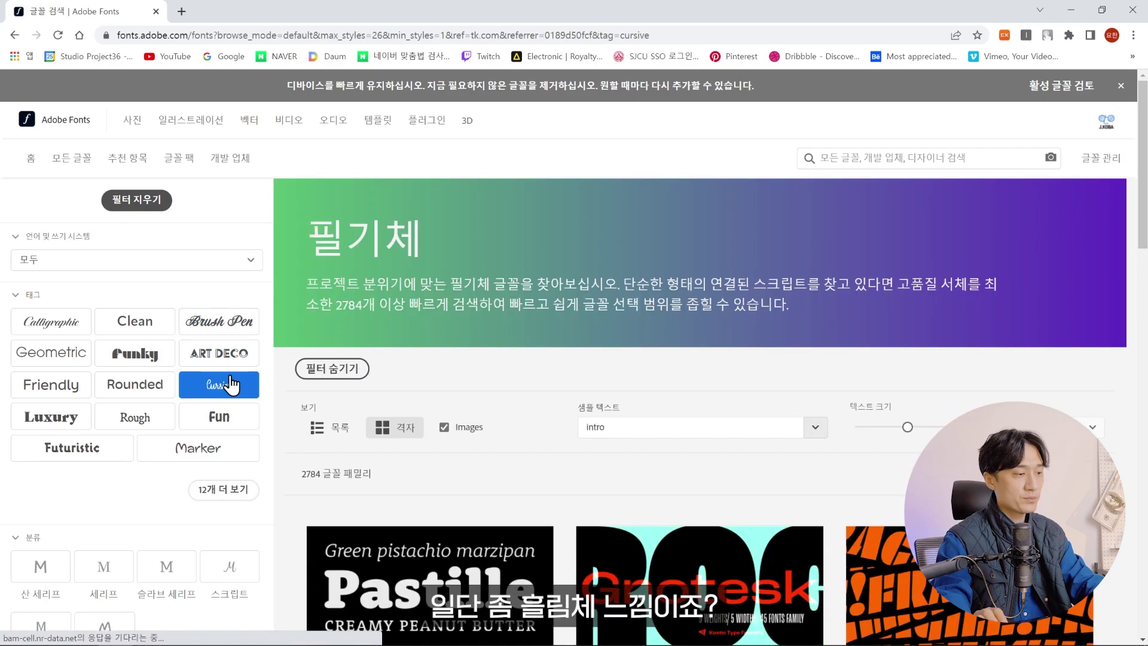
{"action": "left_click", "coordinate": [472, 430]}
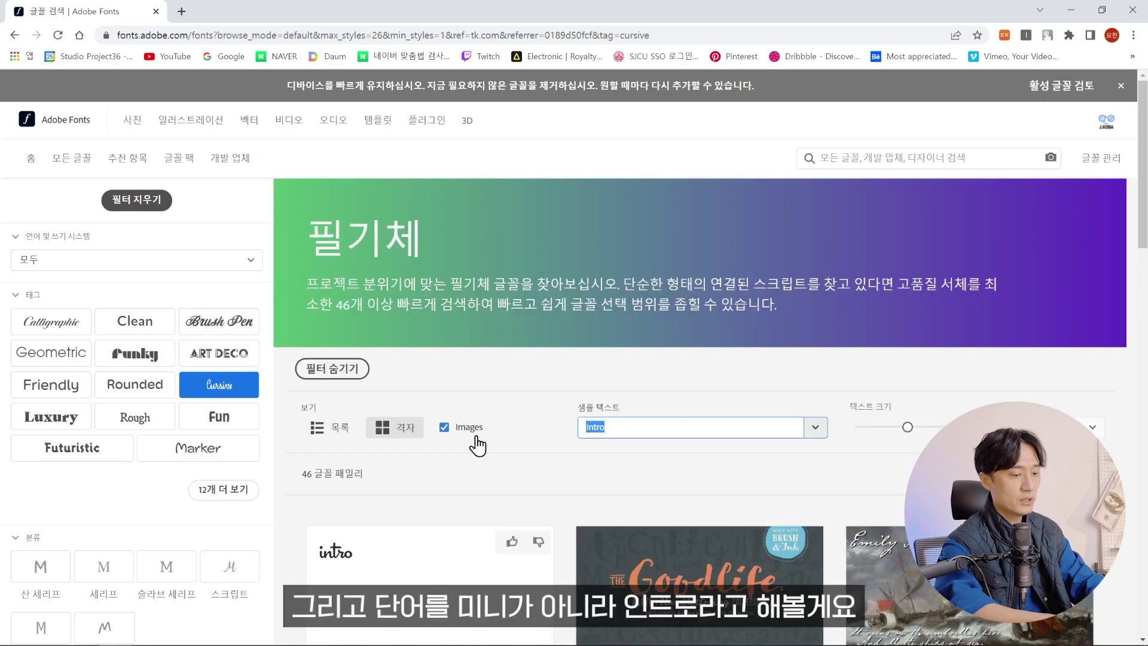
Step: Preview 'intro' as the sample text and scroll through the cursive fonts
{"action": "type", "text": "int"}
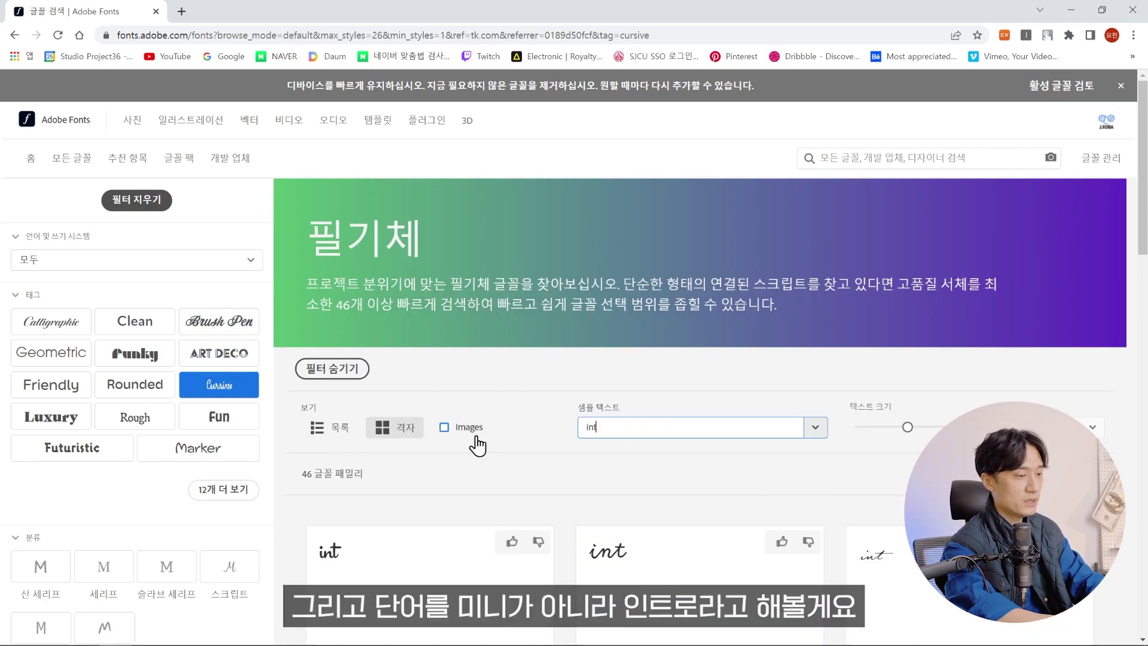
{"action": "scroll", "coordinate": [571, 396], "scroll_direction": "down", "scroll_amount": 3}
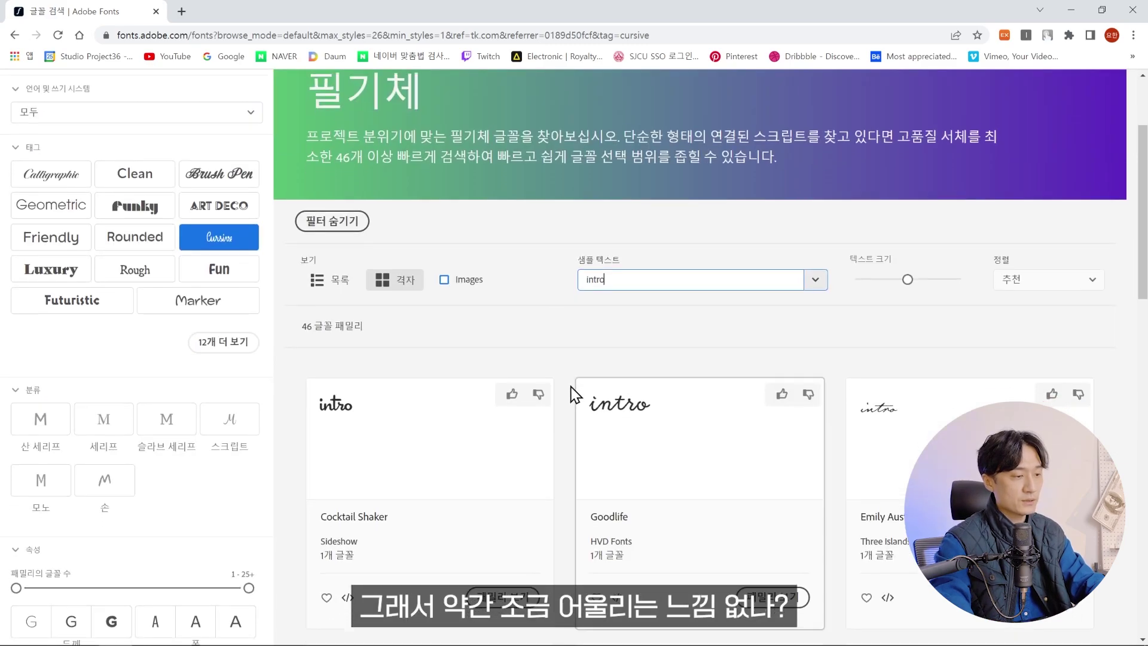
{"action": "scroll", "coordinate": [572, 396], "scroll_direction": "down", "scroll_amount": 5}
{"action": "scroll", "coordinate": [709, 292], "scroll_direction": "down", "scroll_amount": 5}
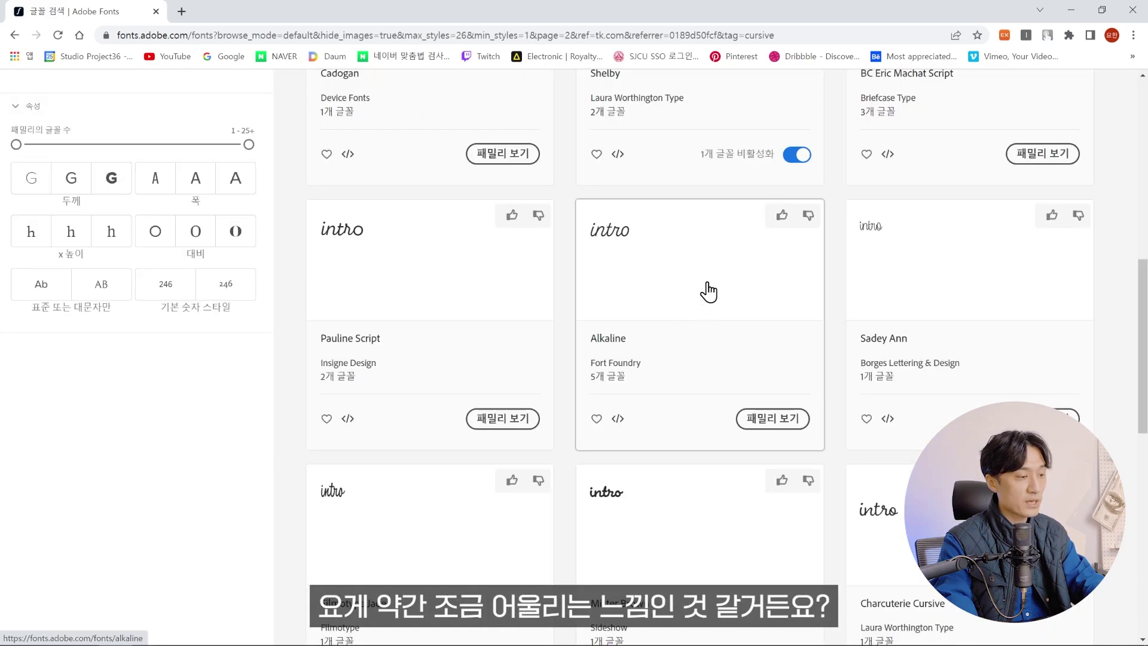
{"action": "scroll", "coordinate": [690, 282], "scroll_direction": "up", "scroll_amount": 1}
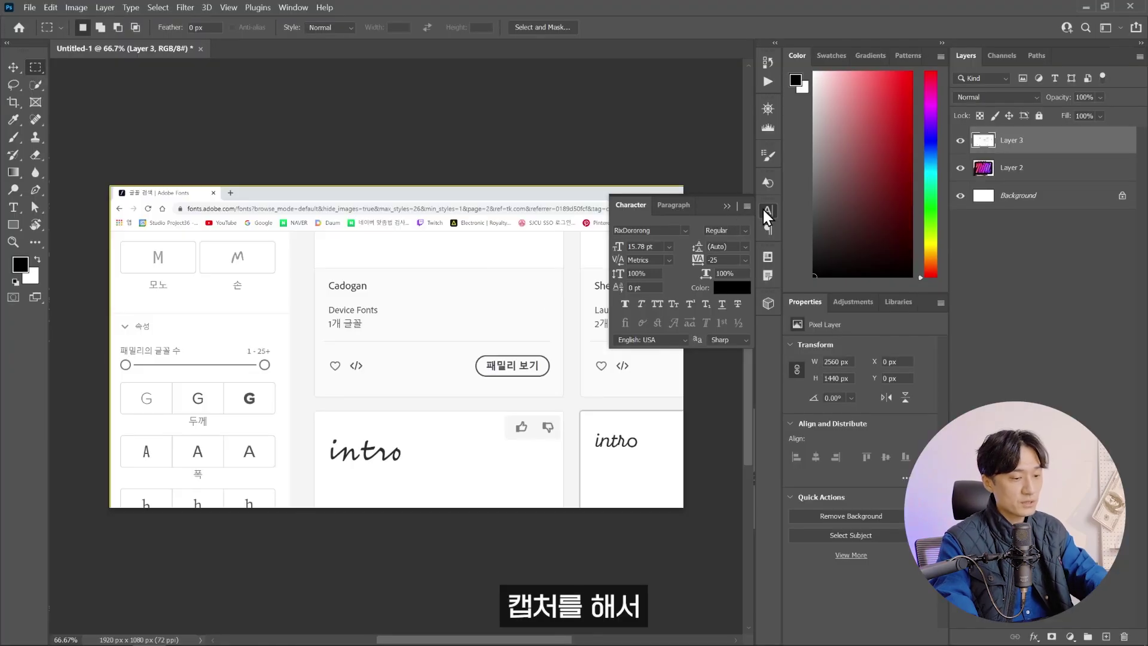
Step: Copy the marquee-selected intro sample onto its own layer and discard the capture layer
{"action": "left_click", "coordinate": [768, 210]}
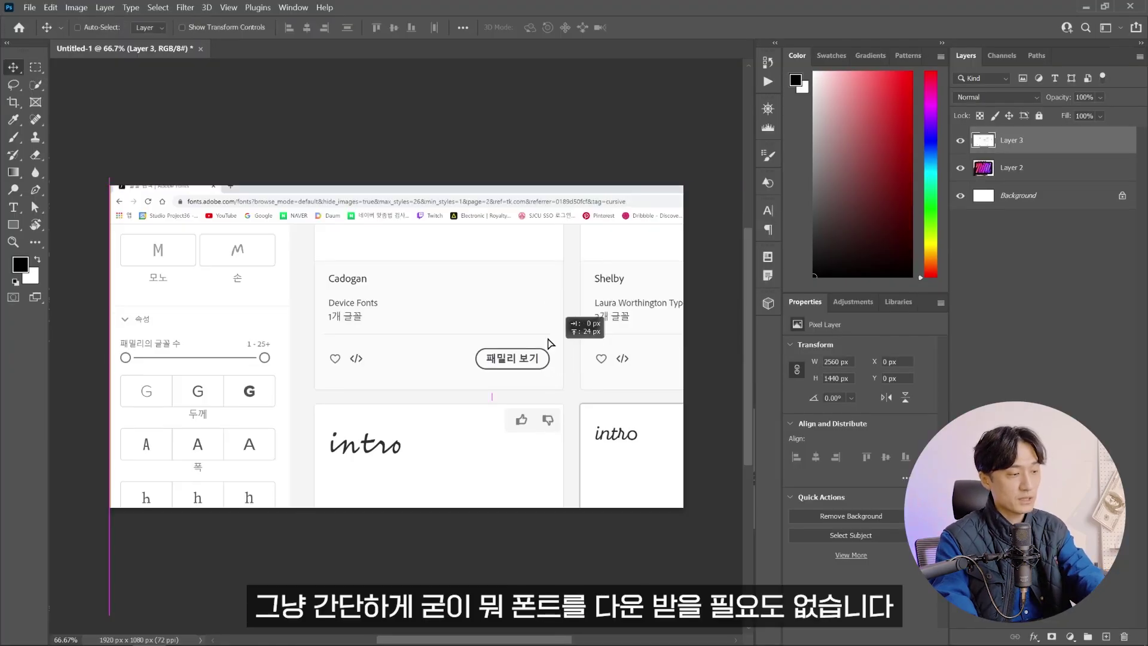
{"action": "scroll", "coordinate": [473, 389], "scroll_direction": "up", "scroll_amount": 5}
{"action": "mouse_move", "coordinate": [338, 319]}
{"action": "left_mouse_down"}
{"action": "mouse_move", "coordinate": [609, 462]}
{"action": "mouse_move", "coordinate": [546, 443]}
{"action": "left_mouse_up"}
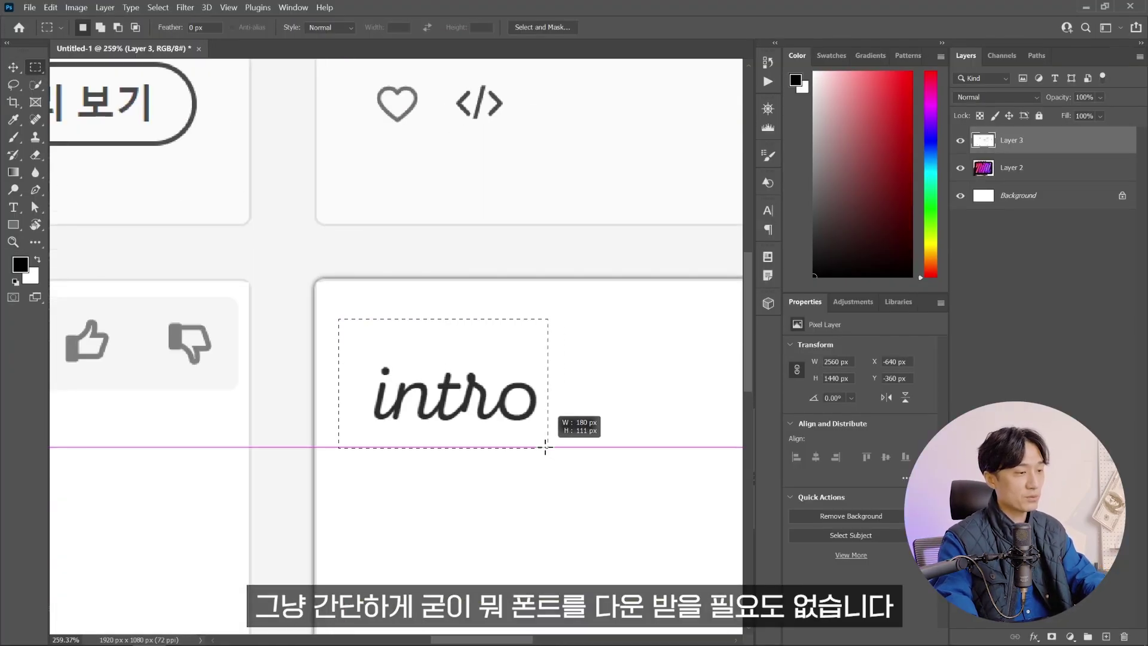
{"action": "key", "text": "ctrl+j"}
{"action": "key", "text": "z"}
{"action": "scroll", "coordinate": [607, 271], "scroll_direction": "down", "scroll_amount": 5}
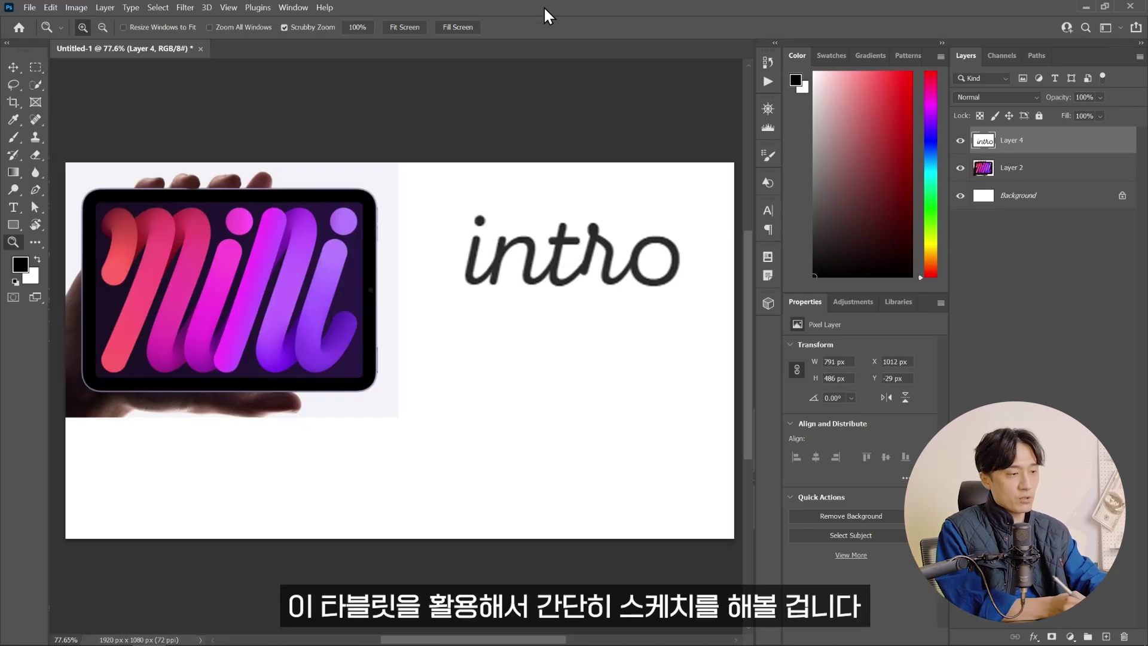
Step: Sketch red brush guides marking the slant over the sample and the iPad lettering
{"action": "key", "text": "b"}
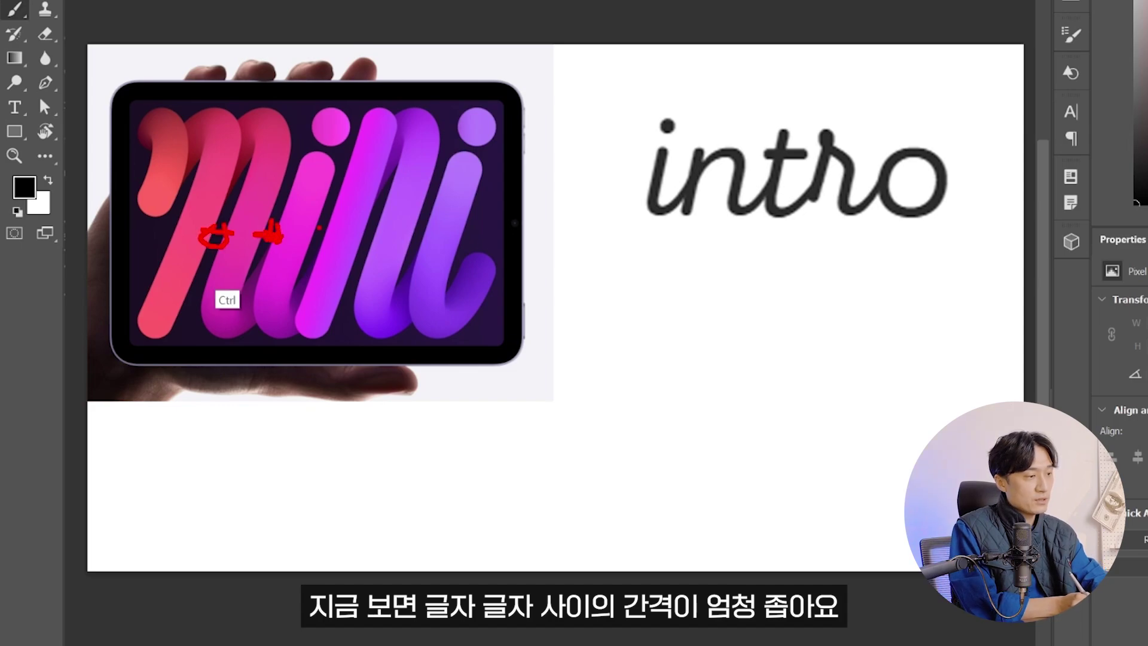
{"action": "key", "text": "ctrl"}
{"action": "left_click_drag", "start_coordinate": [612, 61], "coordinate": [487, 447]}
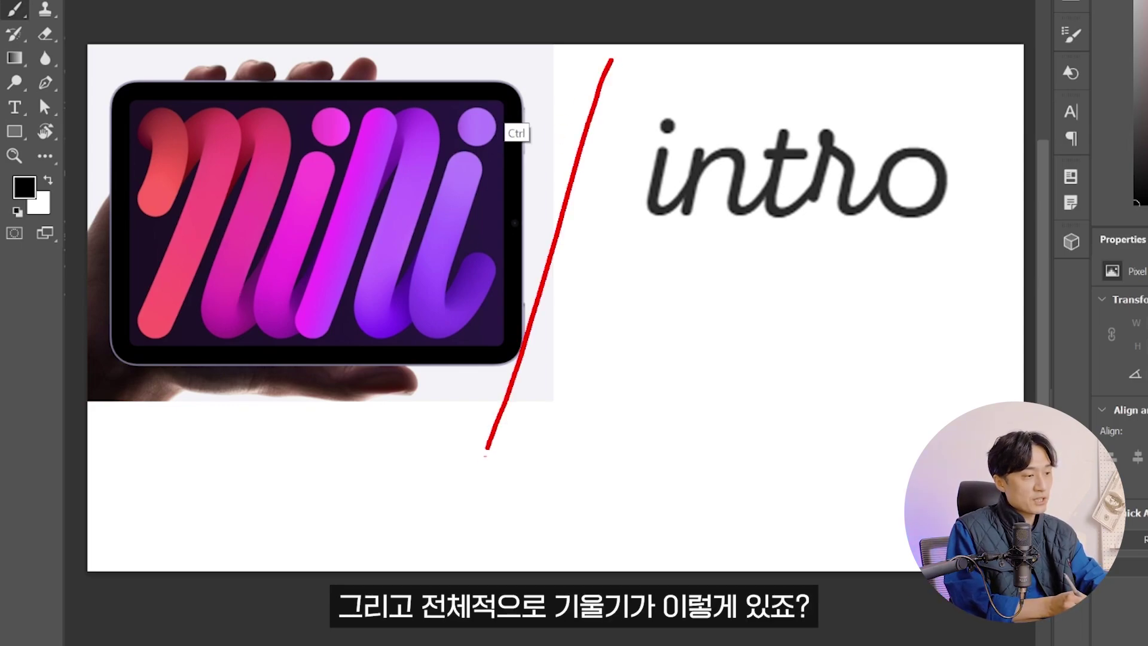
{"action": "left_click_drag", "start_coordinate": [274, 10], "coordinate": [170, 319]}
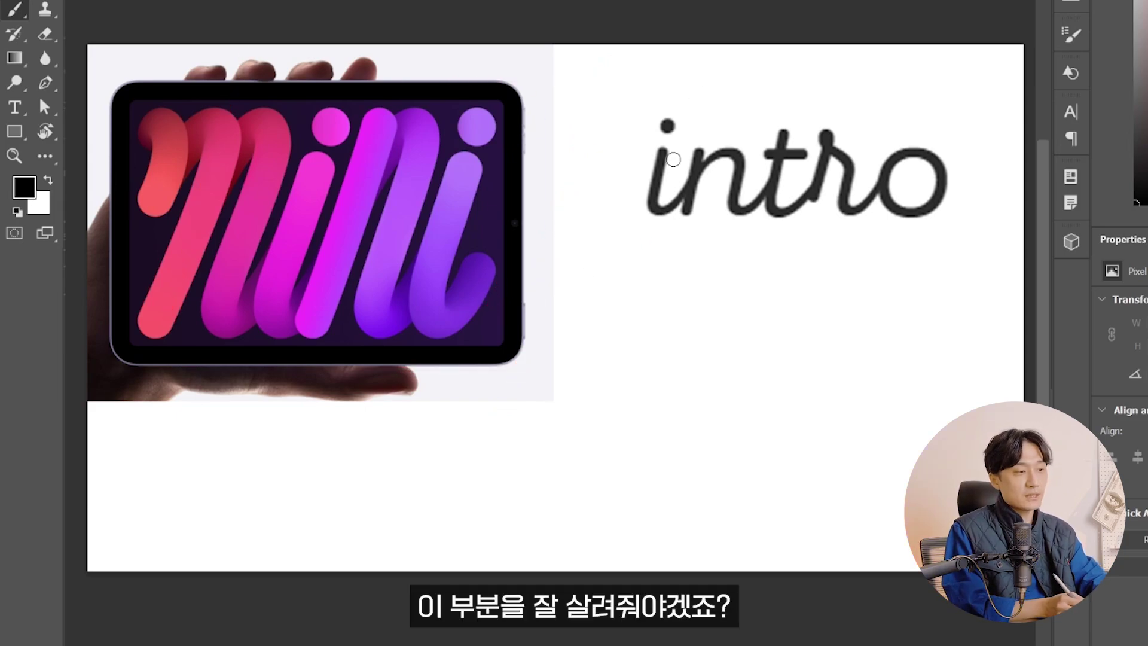
Step: Free Transform the intro sample to enlarge it, slant it right and narrow it
{"action": "key", "text": "ctrl+t"}
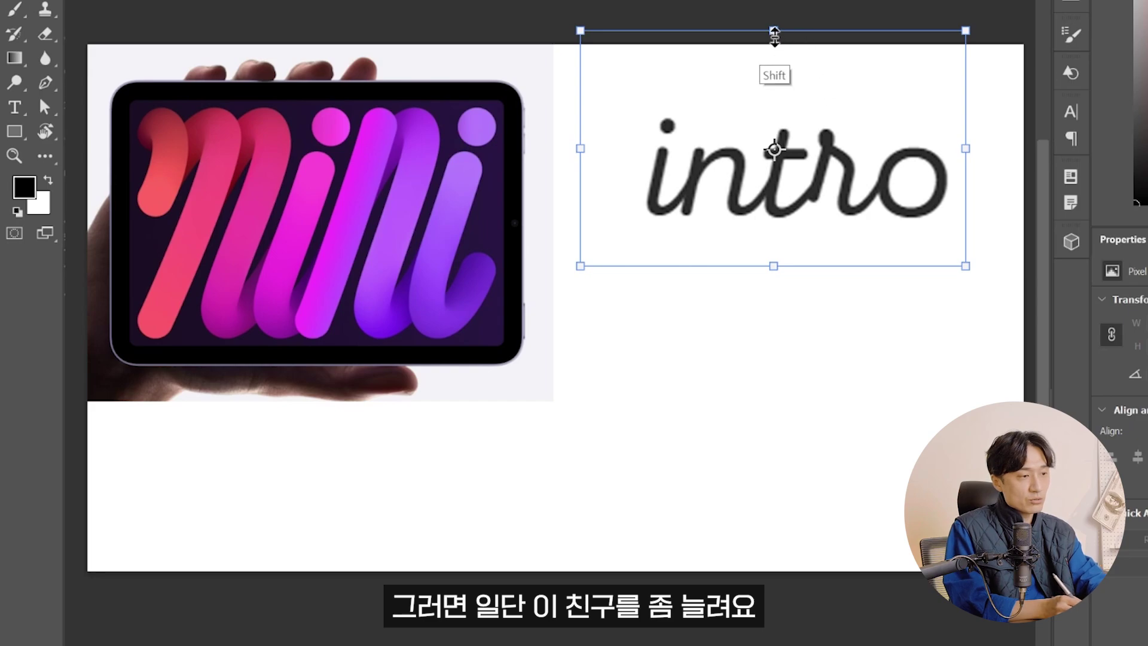
{"action": "left_click_drag", "start_coordinate": [774, 36], "coordinate": [775, 3]}
{"action": "left_click_drag", "start_coordinate": [777, 116], "coordinate": [743, 223]}
{"action": "mouse_move", "coordinate": [748, 94]}
{"action": "left_mouse_down"}
{"action": "mouse_move", "coordinate": [760, 105]}
{"action": "mouse_move", "coordinate": [828, 37]}
{"action": "left_mouse_up"}
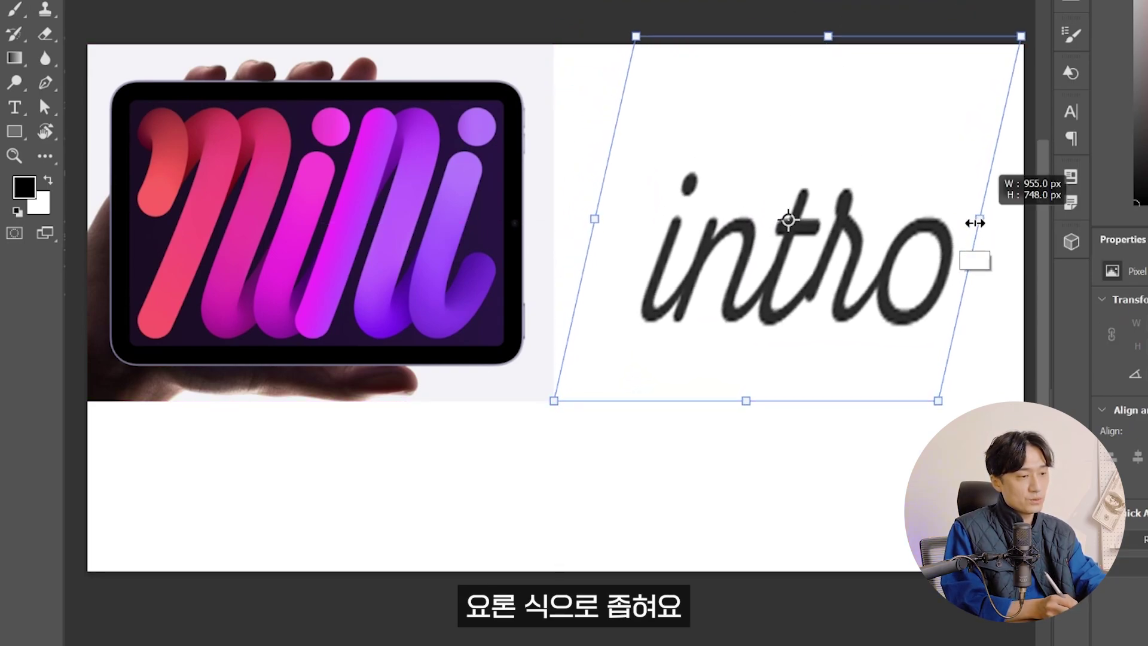
{"action": "left_click_drag", "start_coordinate": [975, 223], "coordinate": [882, 220]}
{"action": "key", "text": "Return"}
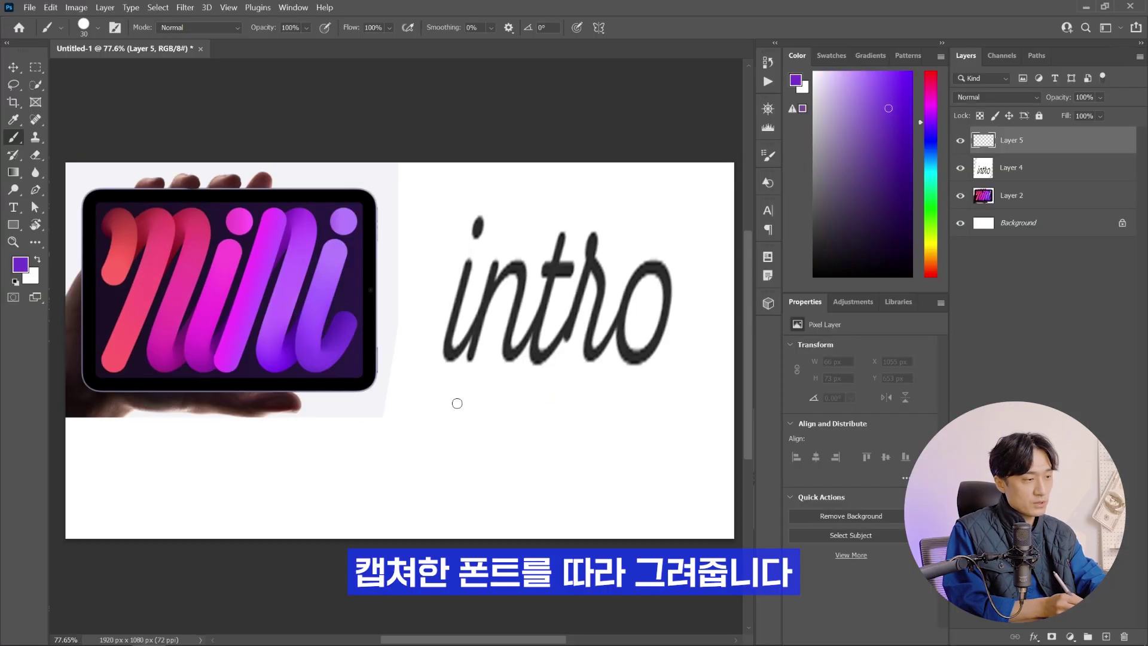
Step: Paint purple strokes for the i, n and t, including the t's crossbar
{"action": "left_click_drag", "start_coordinate": [440, 432], "coordinate": [419, 508]}
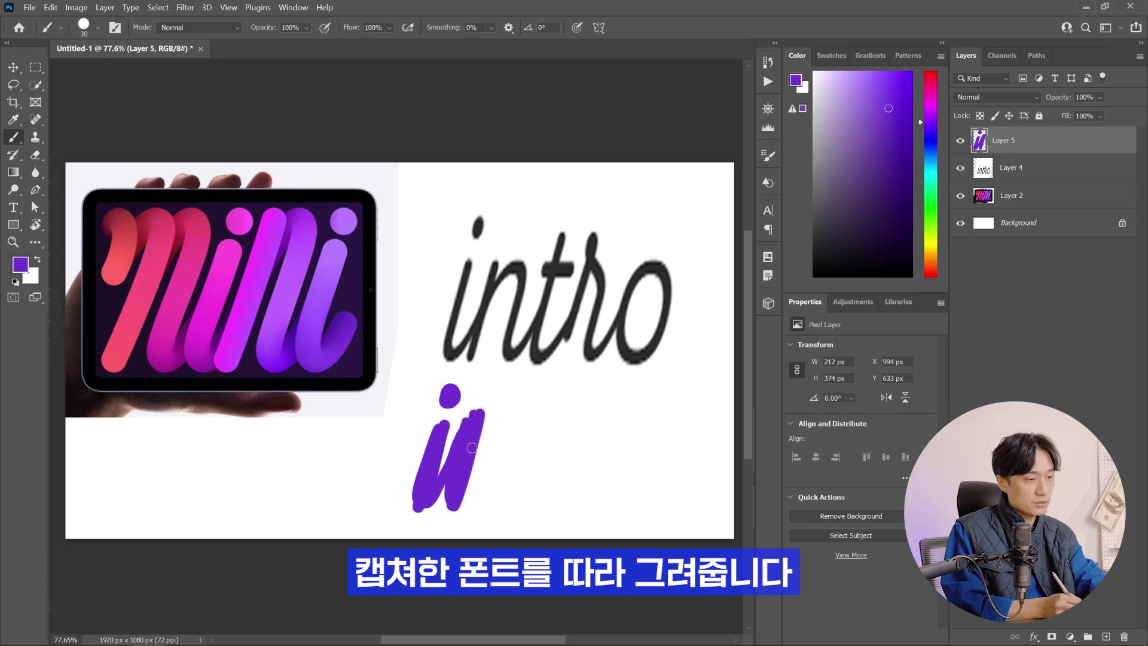
{"action": "left_click_drag", "start_coordinate": [472, 447], "coordinate": [486, 497]}
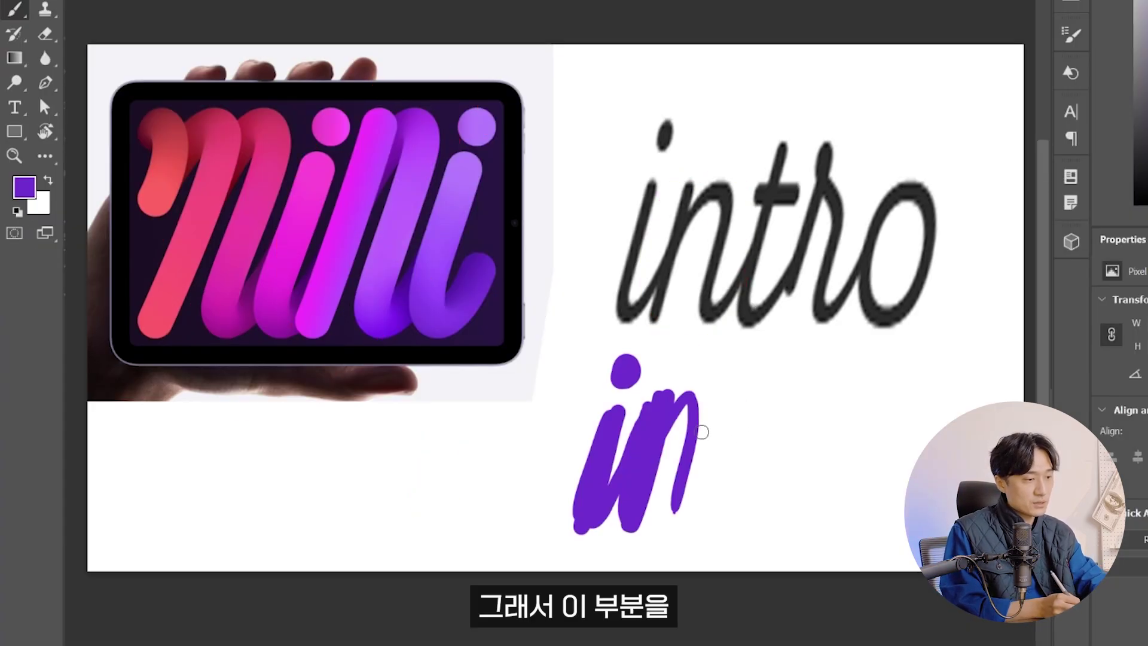
{"action": "left_click_drag", "start_coordinate": [691, 410], "coordinate": [670, 532]}
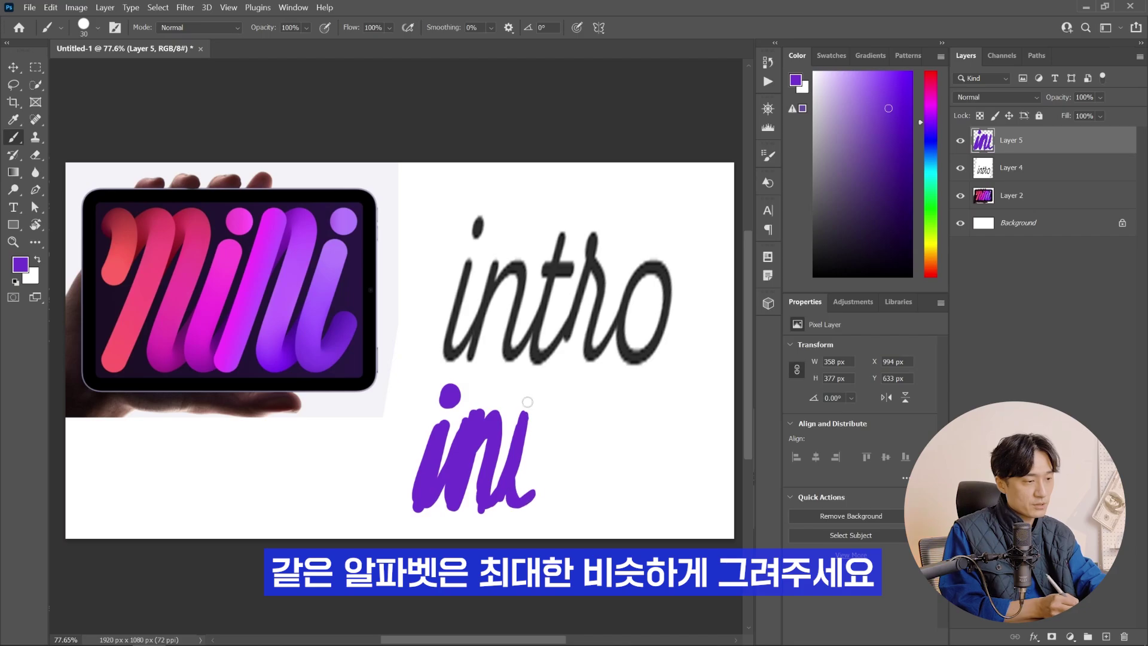
{"action": "left_click_drag", "start_coordinate": [533, 374], "coordinate": [517, 476]}
{"action": "left_click_drag", "start_coordinate": [509, 392], "coordinate": [549, 389]}
Step: Paint the r and o, redoing the rough o more cleanly, then review the lettering
{"action": "scroll", "coordinate": [519, 482], "scroll_direction": "up", "scroll_amount": 3}
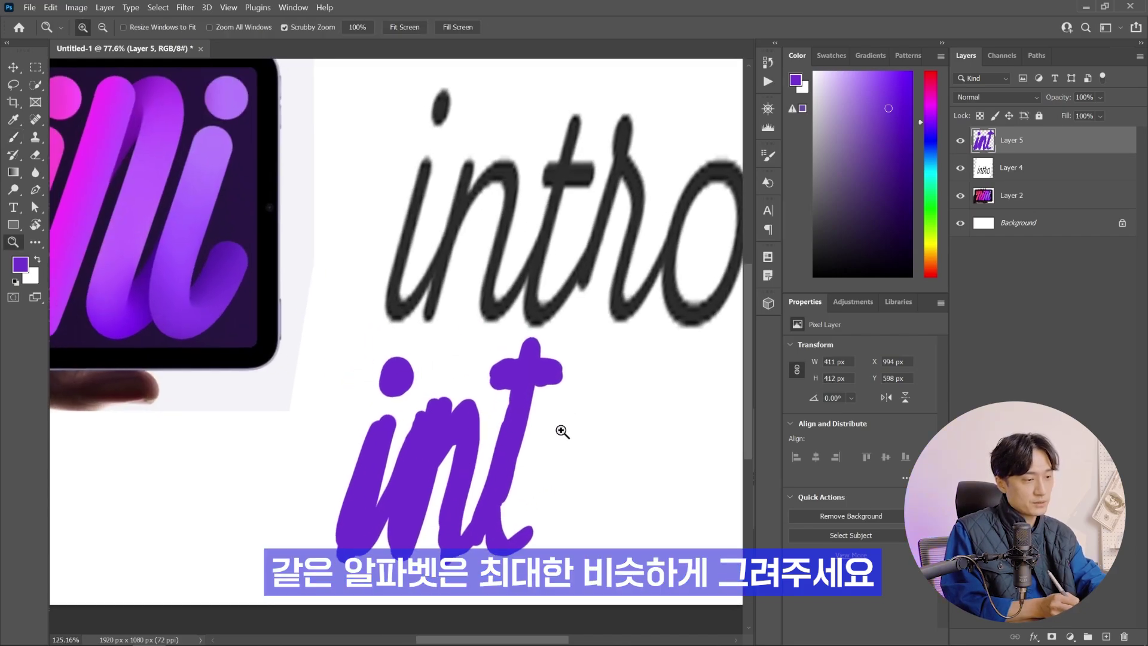
{"action": "mouse_move", "coordinate": [469, 513]}
{"action": "left_mouse_down"}
{"action": "mouse_move", "coordinate": [509, 372]}
{"action": "mouse_move", "coordinate": [518, 438]}
{"action": "mouse_move", "coordinate": [505, 523]}
{"action": "left_mouse_up"}
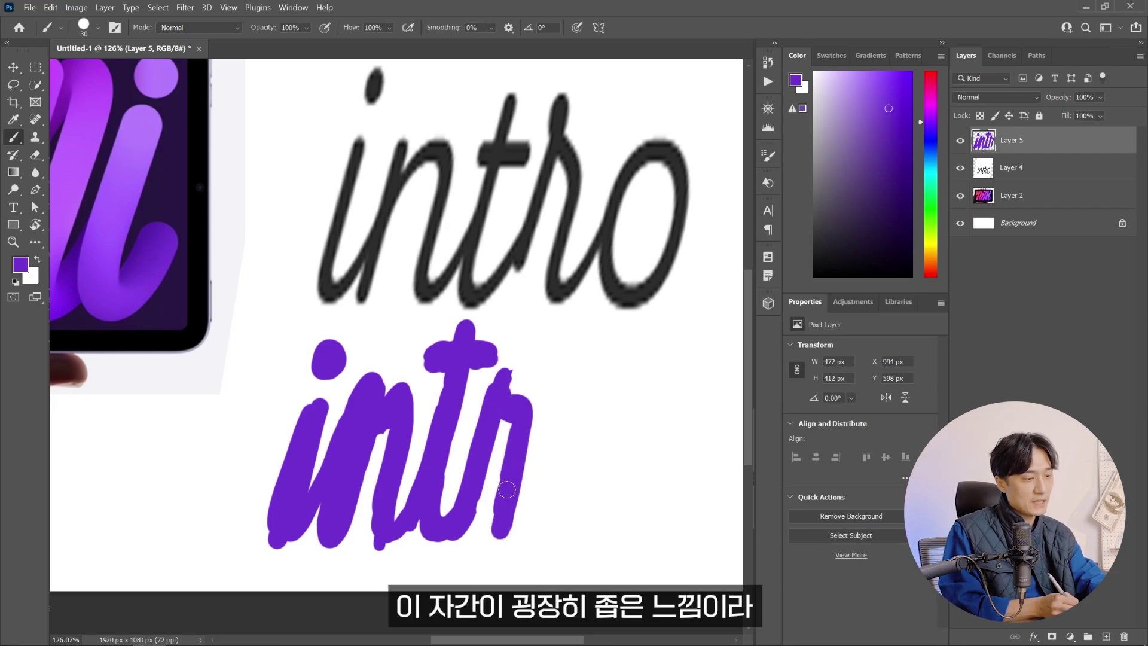
{"action": "mouse_move", "coordinate": [509, 483]}
{"action": "left_mouse_down"}
{"action": "mouse_move", "coordinate": [605, 390]}
{"action": "mouse_move", "coordinate": [556, 502]}
{"action": "left_mouse_up"}
{"action": "key", "text": "ctrl+z"}
{"action": "key", "text": "ctrl+z"}
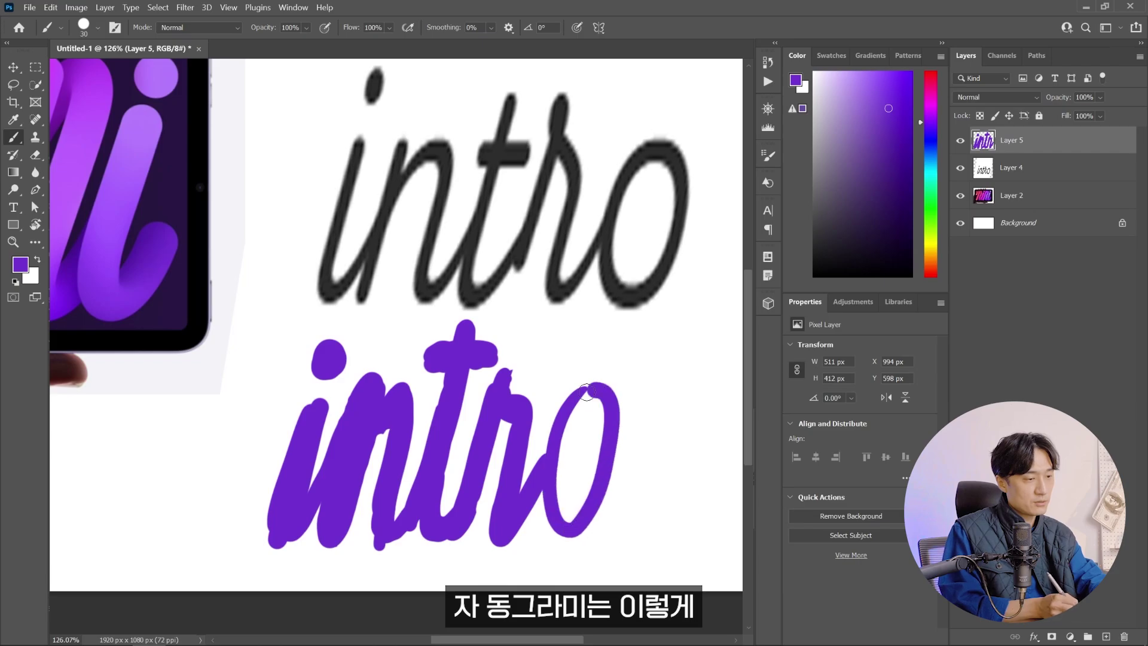
{"action": "left_click_drag", "start_coordinate": [272, 404], "coordinate": [349, 406]}
{"action": "key", "text": "e"}
{"action": "key", "text": "b"}
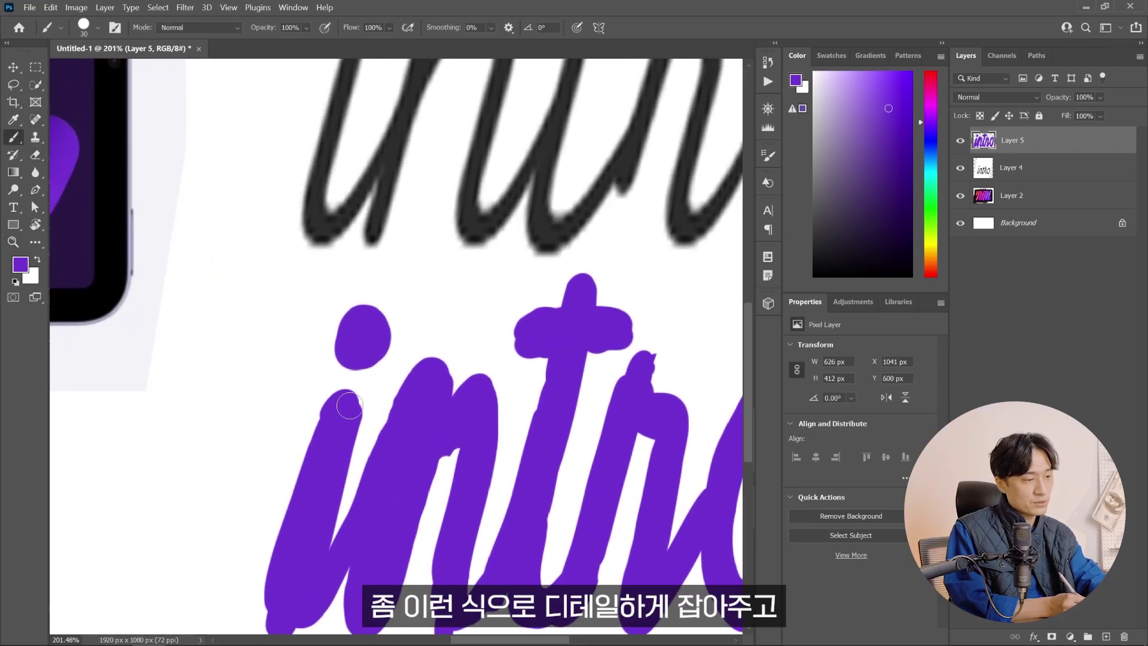
{"action": "scroll", "coordinate": [346, 399], "scroll_direction": "down", "scroll_amount": 5}
{"action": "scroll", "coordinate": [346, 399], "scroll_direction": "left", "scroll_amount": 2}
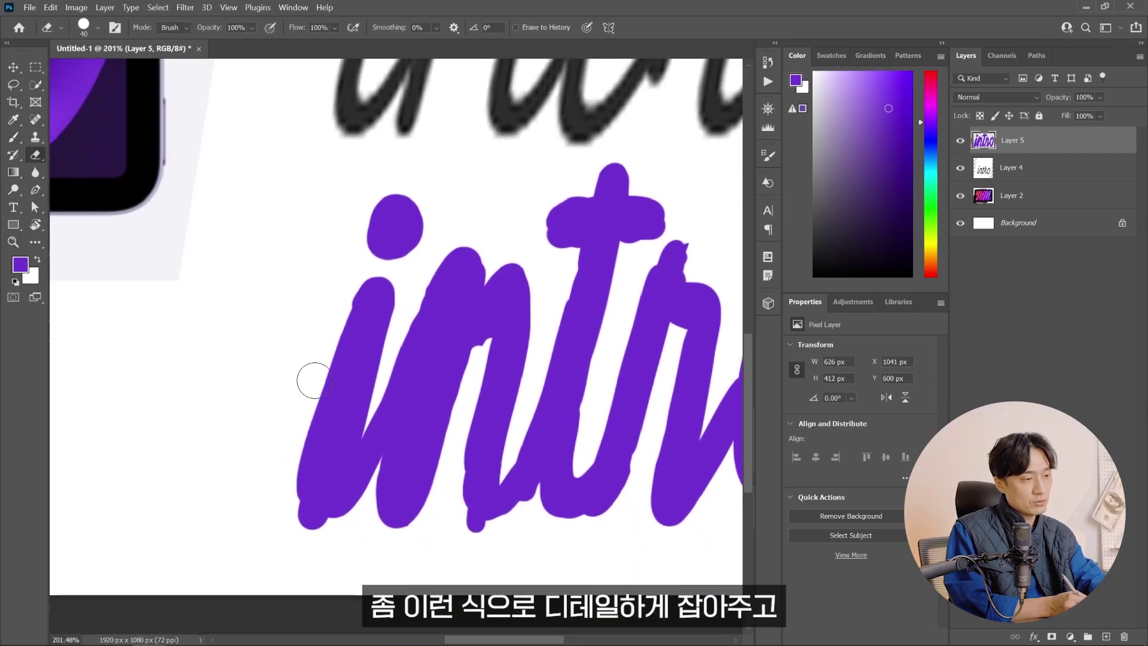
{"action": "scroll", "coordinate": [487, 515], "scroll_direction": "right", "scroll_amount": 3}
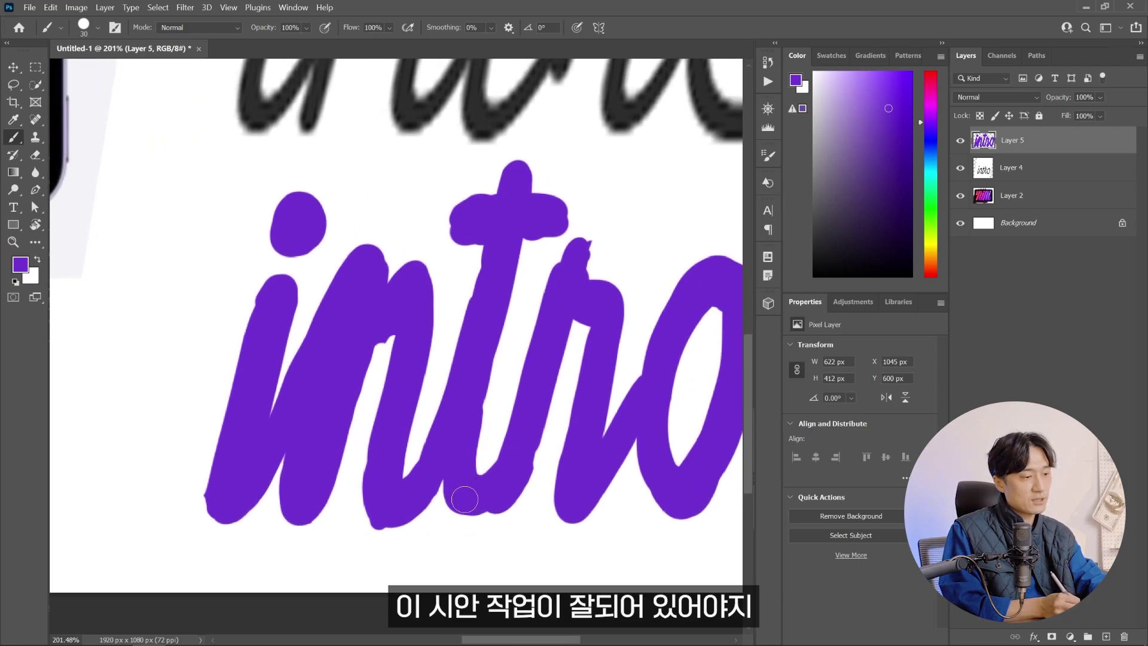
{"action": "scroll", "coordinate": [530, 450], "scroll_direction": "up", "scroll_amount": 1}
{"action": "scroll", "coordinate": [508, 446], "scroll_direction": "right", "scroll_amount": 2}
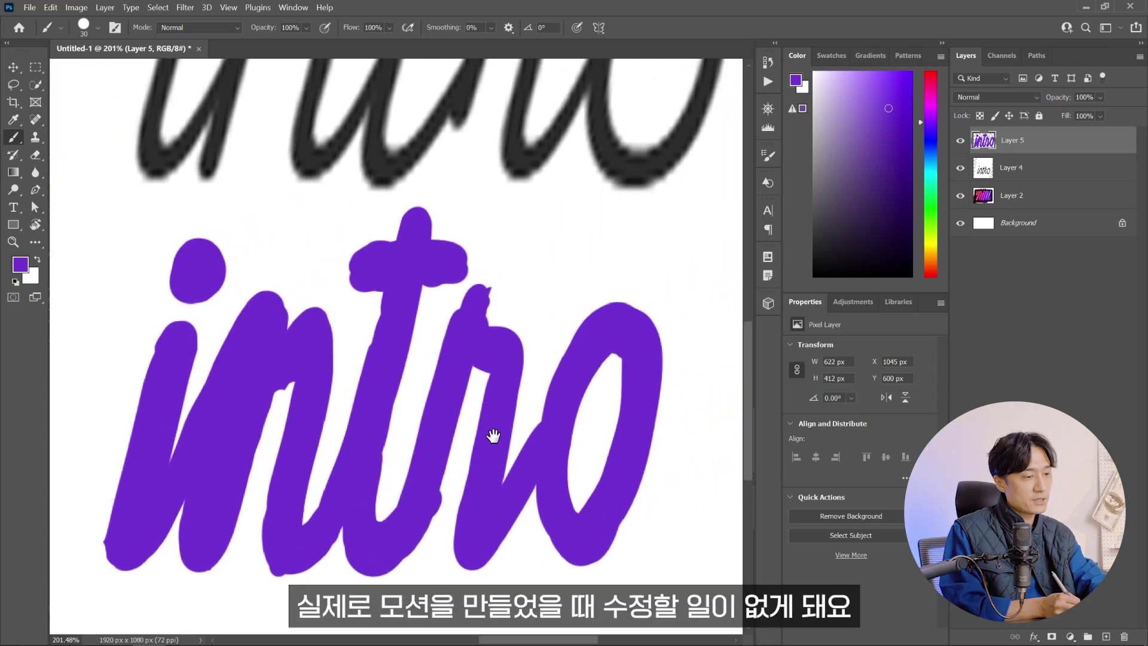
{"action": "scroll", "coordinate": [598, 497], "scroll_direction": "right", "scroll_amount": 2}
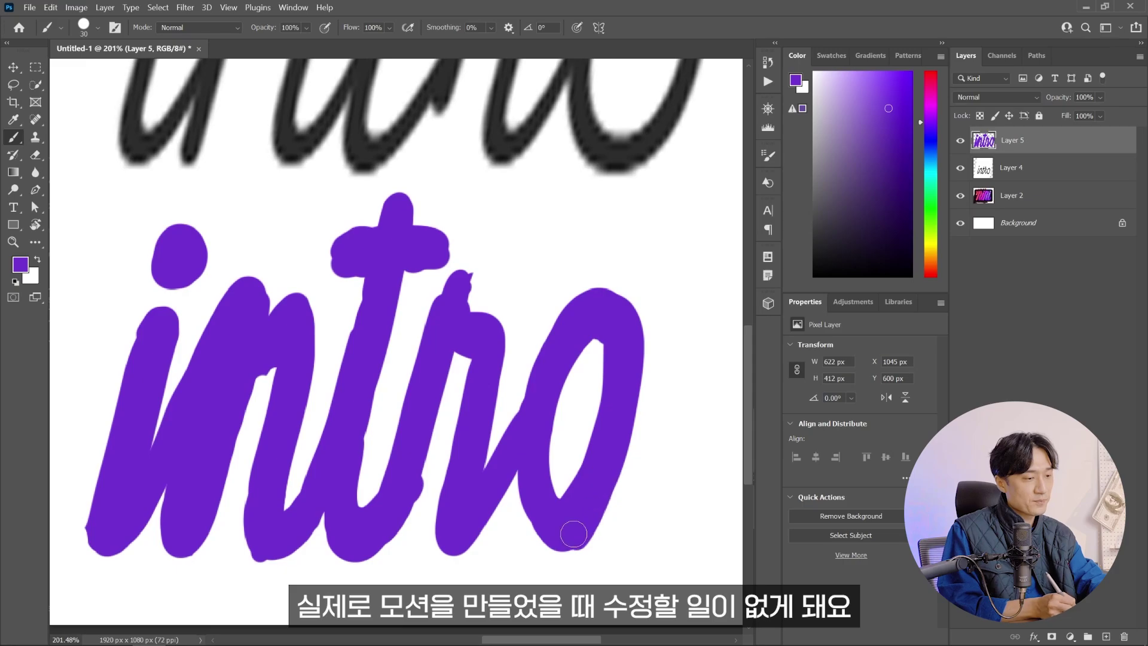
{"action": "scroll", "coordinate": [423, 277], "scroll_direction": "left", "scroll_amount": 2}
{"action": "scroll", "coordinate": [518, 295], "scroll_direction": "up", "scroll_amount": 1}
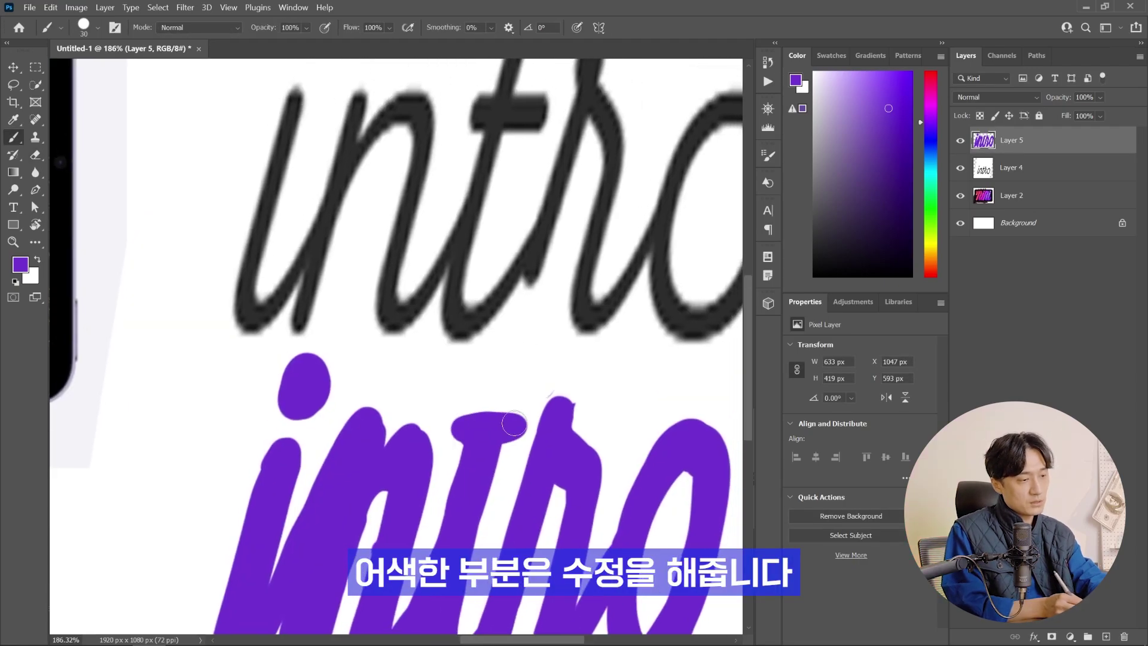
{"action": "scroll", "coordinate": [489, 390], "scroll_direction": "down", "scroll_amount": 2}
Step: Lasso-select the r and o letters and narrow them
{"action": "key", "text": "l"}
{"action": "left_click_drag", "start_coordinate": [526, 244], "coordinate": [574, 251]}
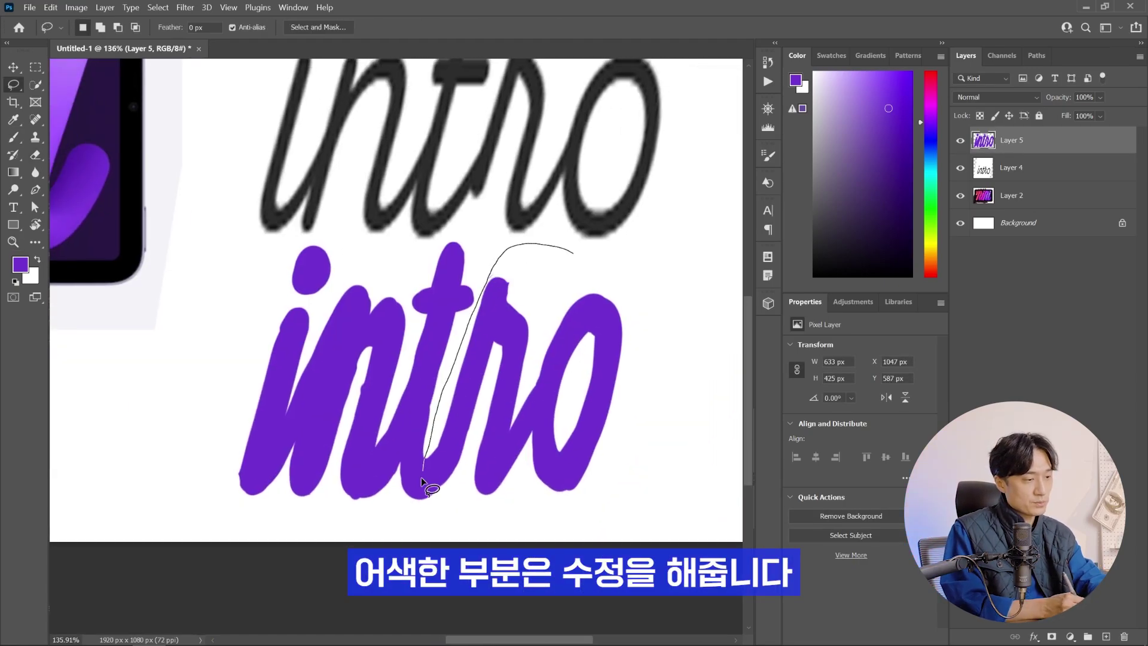
{"action": "key", "text": "ctrl+t"}
{"action": "left_click_drag", "start_coordinate": [658, 385], "coordinate": [648, 381]}
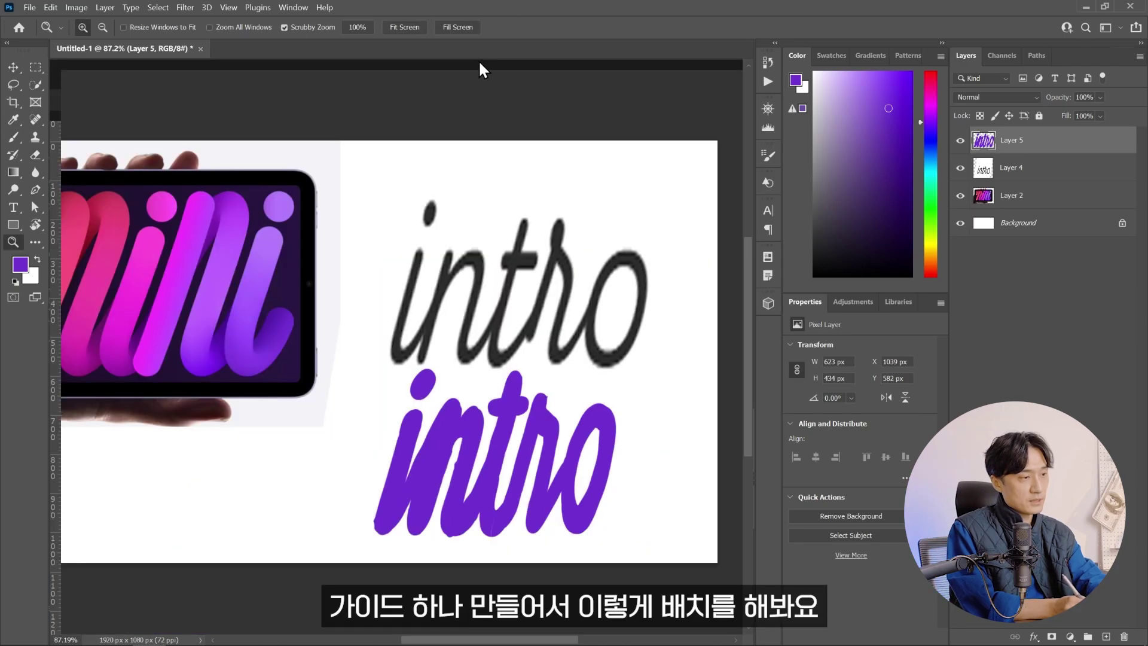
Step: Add guides at the letters' top and bottom, erase the blob under the t, nudge lettering down
{"action": "left_click_drag", "start_coordinate": [483, 69], "coordinate": [513, 537]}
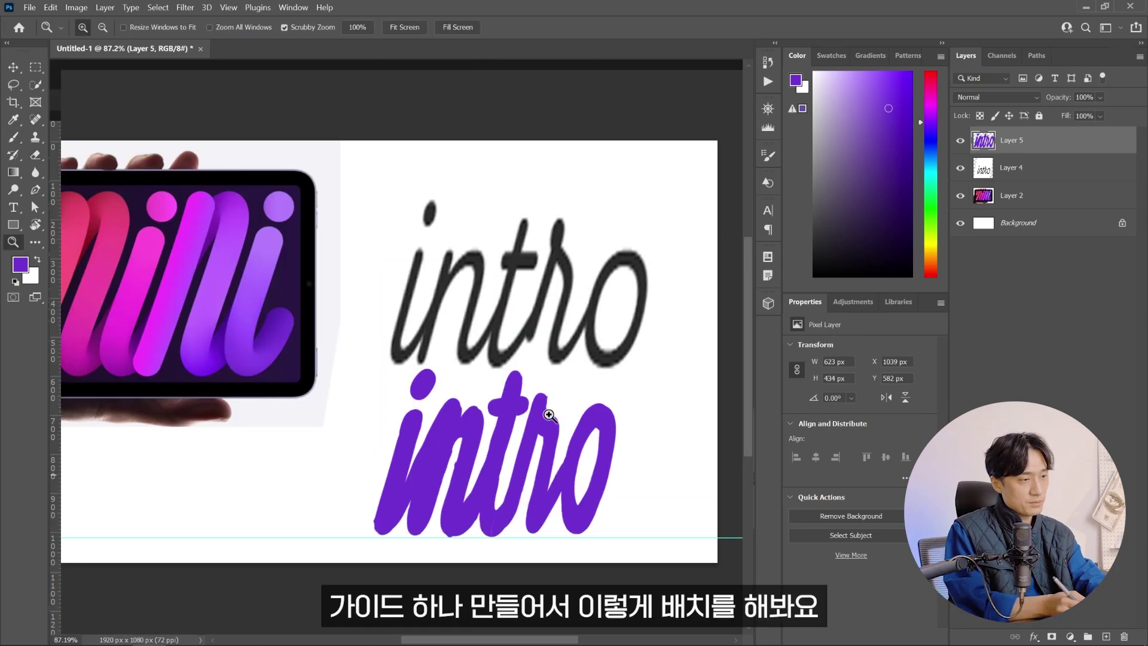
{"action": "left_click_drag", "start_coordinate": [524, 66], "coordinate": [558, 397]}
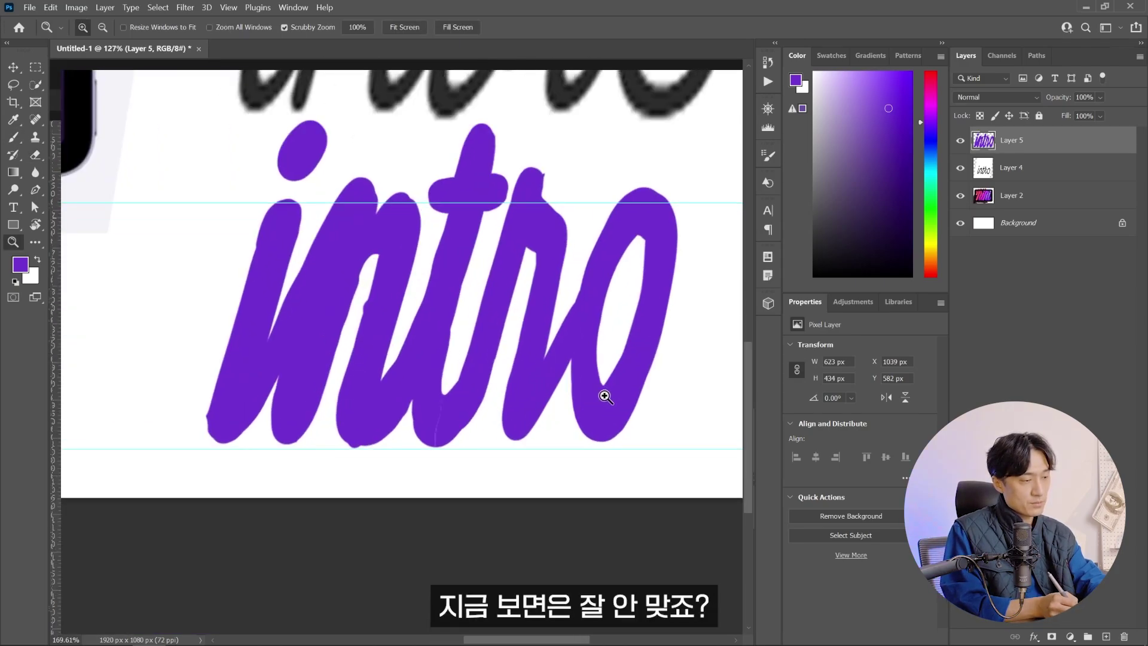
{"action": "left_click_drag", "start_coordinate": [335, 458], "coordinate": [354, 458]}
{"action": "key", "text": "e"}
{"action": "key", "text": "ctrl+Down"}
{"action": "key", "text": "ctrl+Down"}
{"action": "key", "text": "ctrl+Down"}
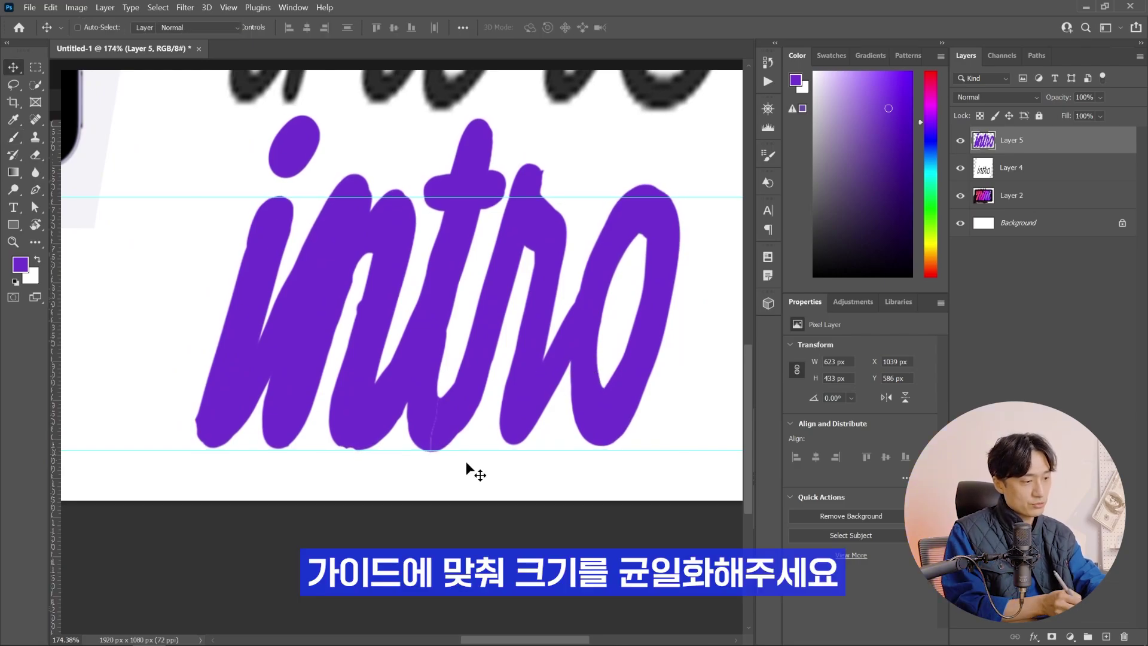
{"action": "key", "text": "b"}
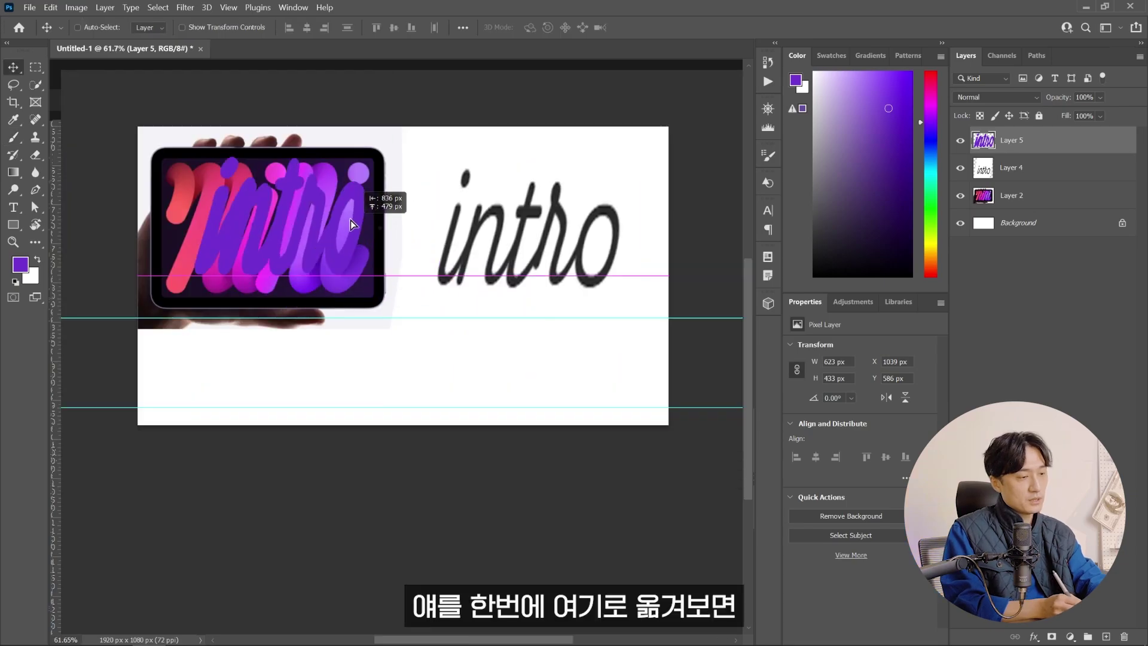
Step: Squeeze the purple intro lettering narrower and apply a Gradient Overlay layer style
{"action": "left_click_drag", "start_coordinate": [380, 198], "coordinate": [345, 180]}
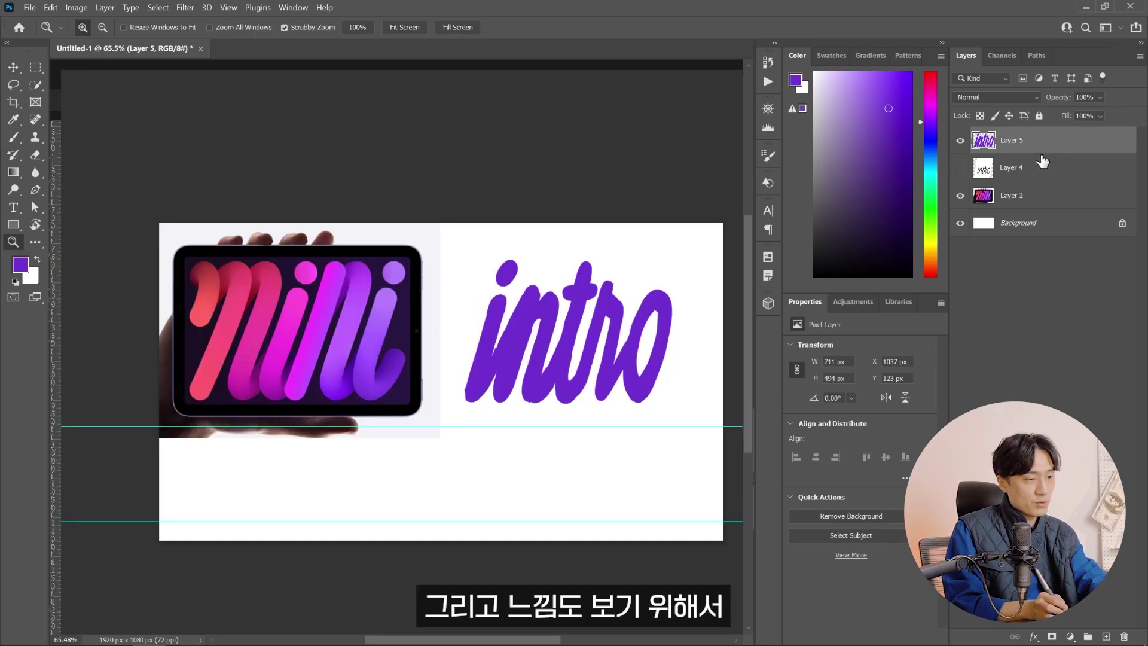
{"action": "double_click", "coordinate": [1043, 149]}
{"action": "left_click", "coordinate": [688, 340]}
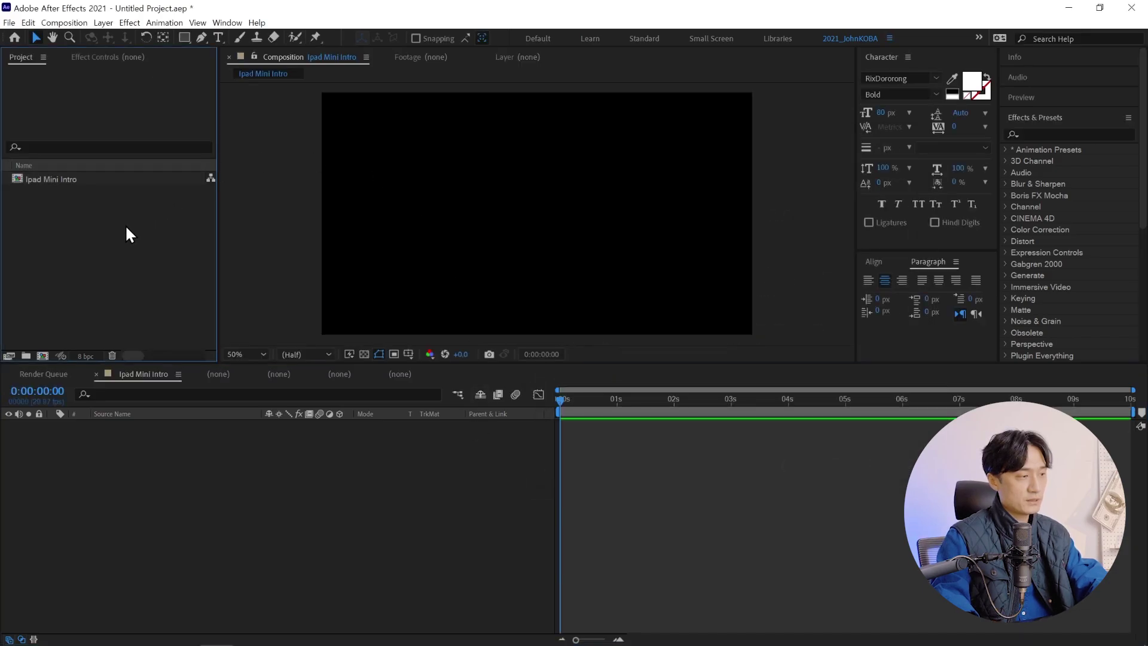
Step: Add ipad.jpg to the comp, shift it left and down, enlarge it about 17%, and lock it
{"action": "left_click_drag", "start_coordinate": [41, 191], "coordinate": [513, 235]}
{"action": "left_click_drag", "start_coordinate": [694, 206], "coordinate": [577, 221]}
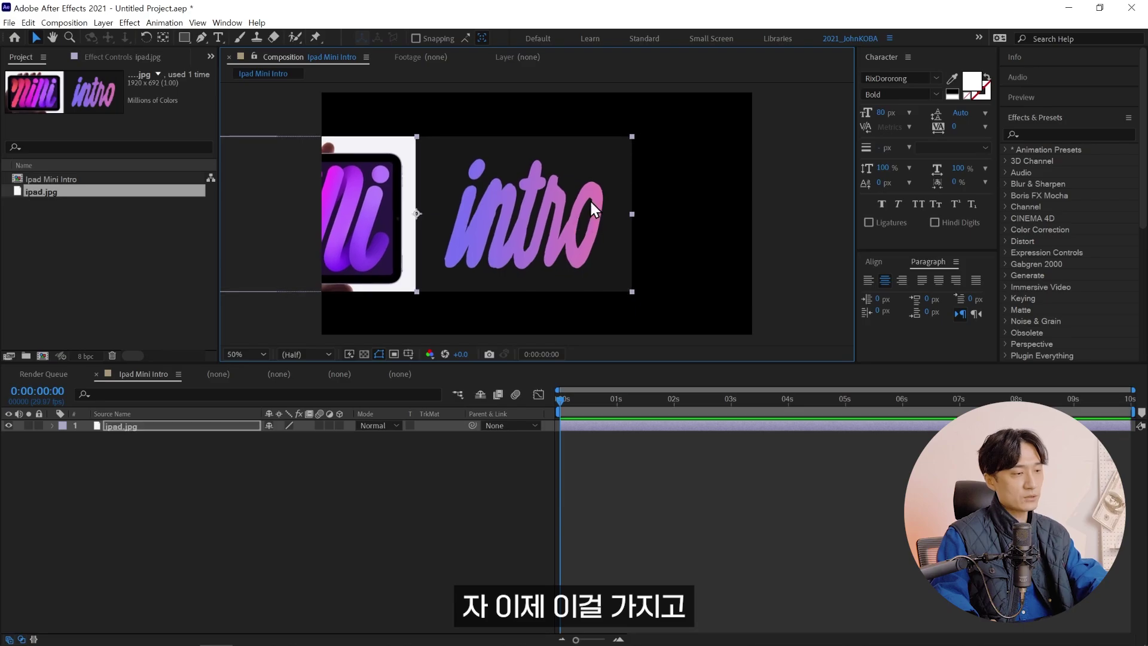
{"action": "left_click_drag", "start_coordinate": [633, 137], "coordinate": [656, 119]}
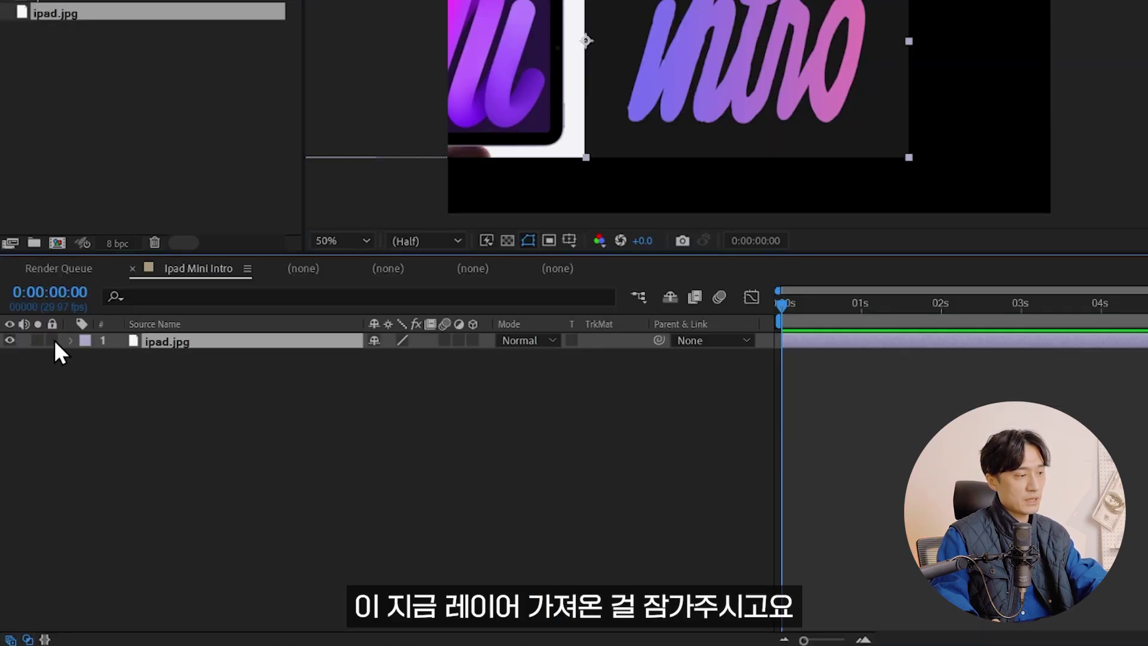
{"action": "left_click", "coordinate": [53, 340]}
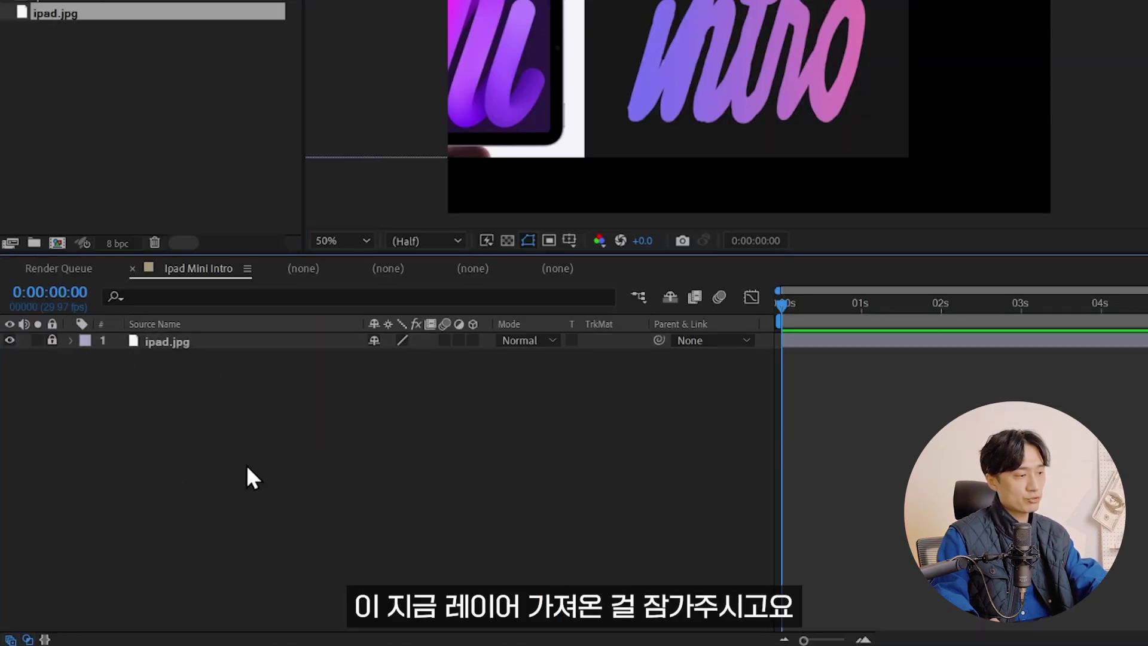
Step: Select the Pen tool and set the shape stroke colour to white
{"action": "left_click", "coordinate": [279, 52]}
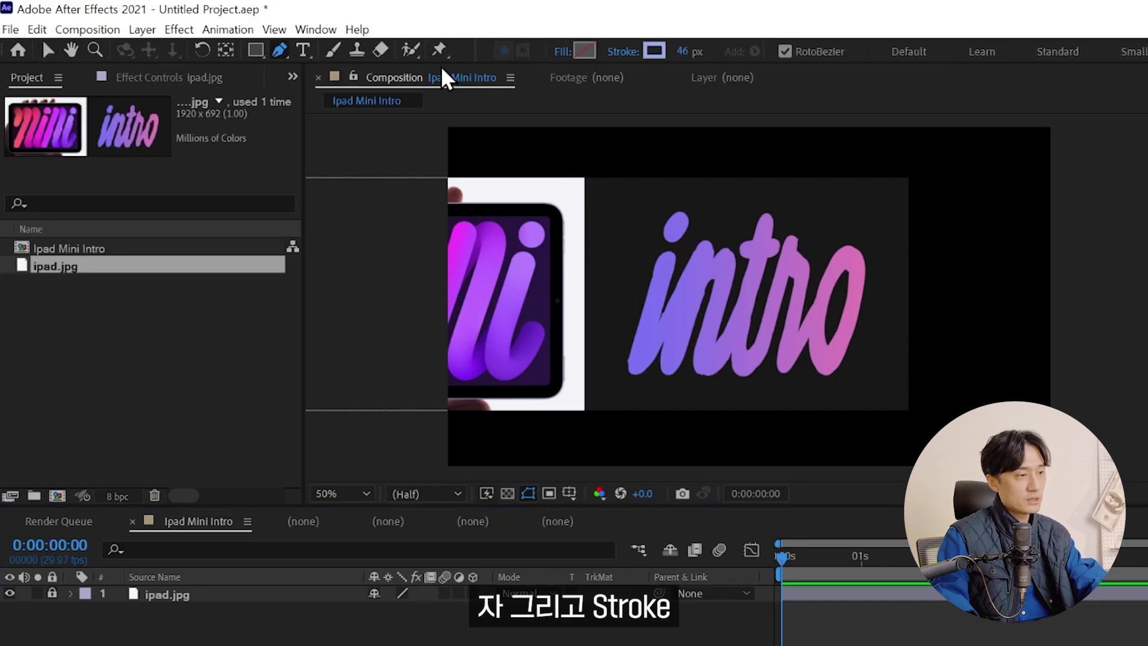
{"action": "left_click", "coordinate": [654, 52]}
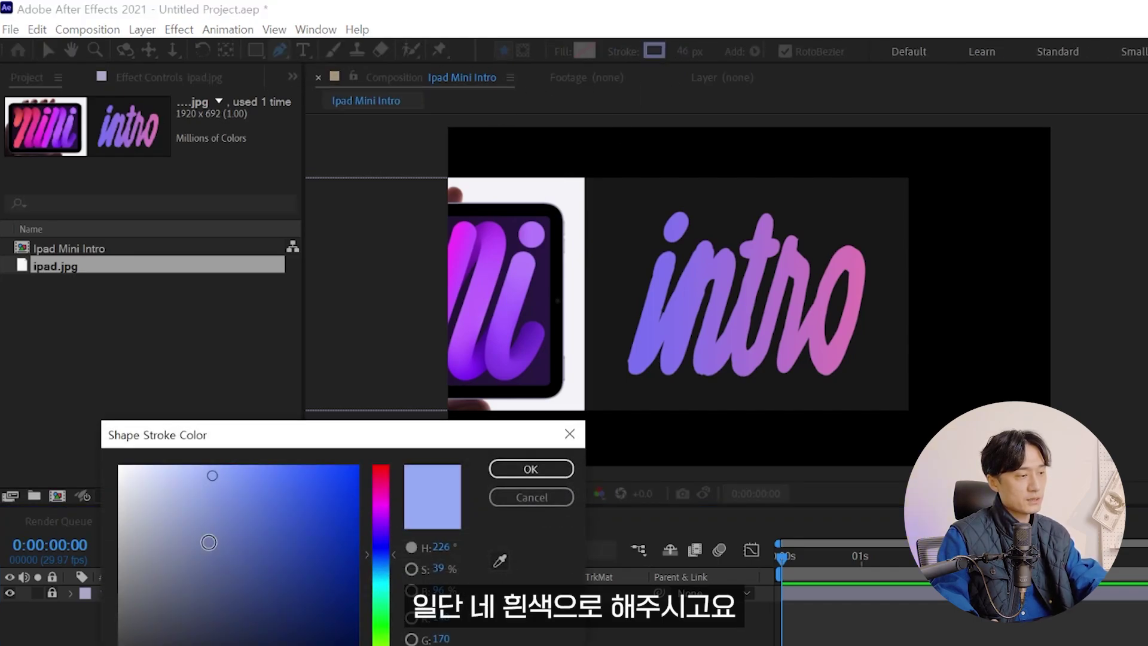
{"action": "left_click_drag", "start_coordinate": [208, 542], "coordinate": [56, 397]}
{"action": "key", "text": "Return"}
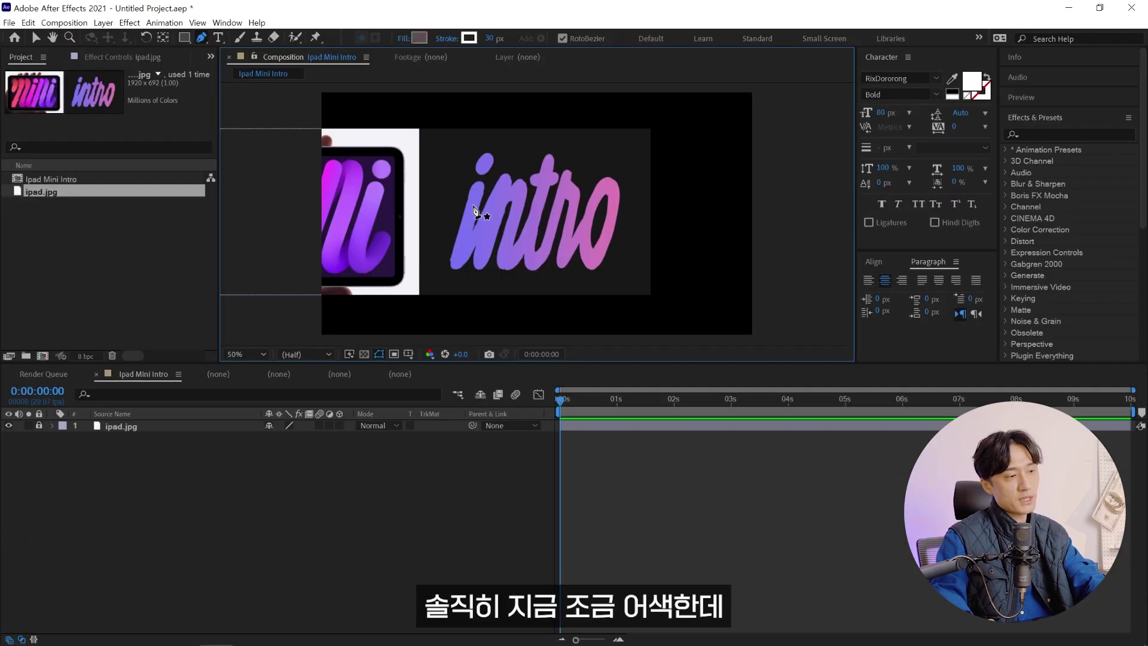
Step: At 100% view, trace the i and n with a pen path, sharpening its corners
{"action": "key", "text": "slash"}
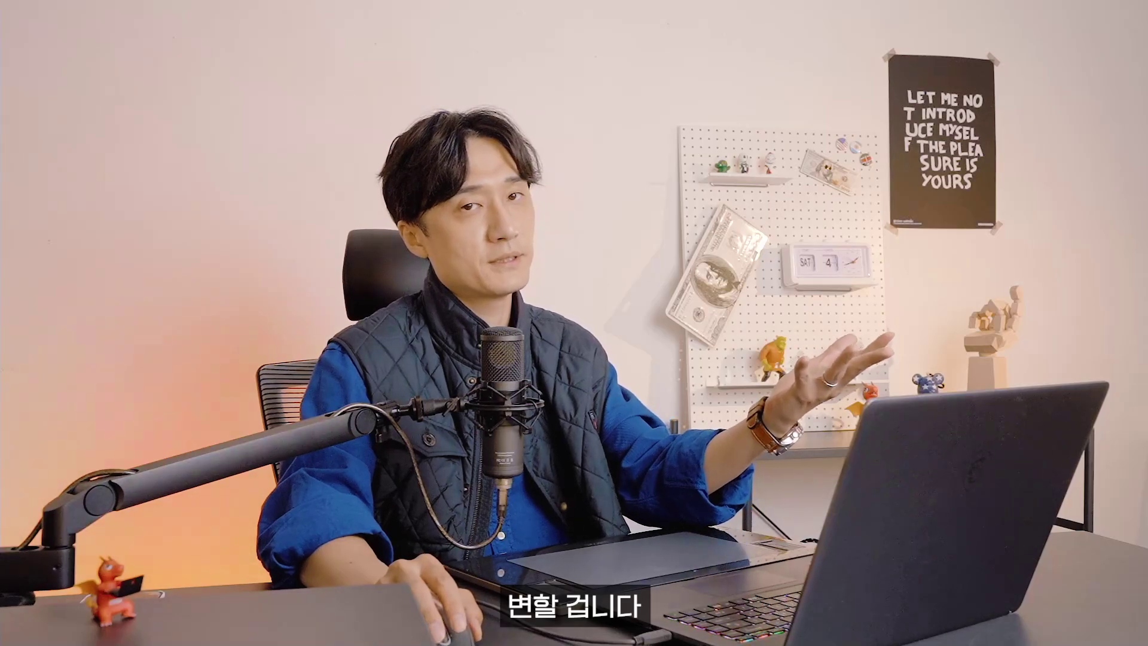
{"action": "left_click", "coordinate": [419, 165]}
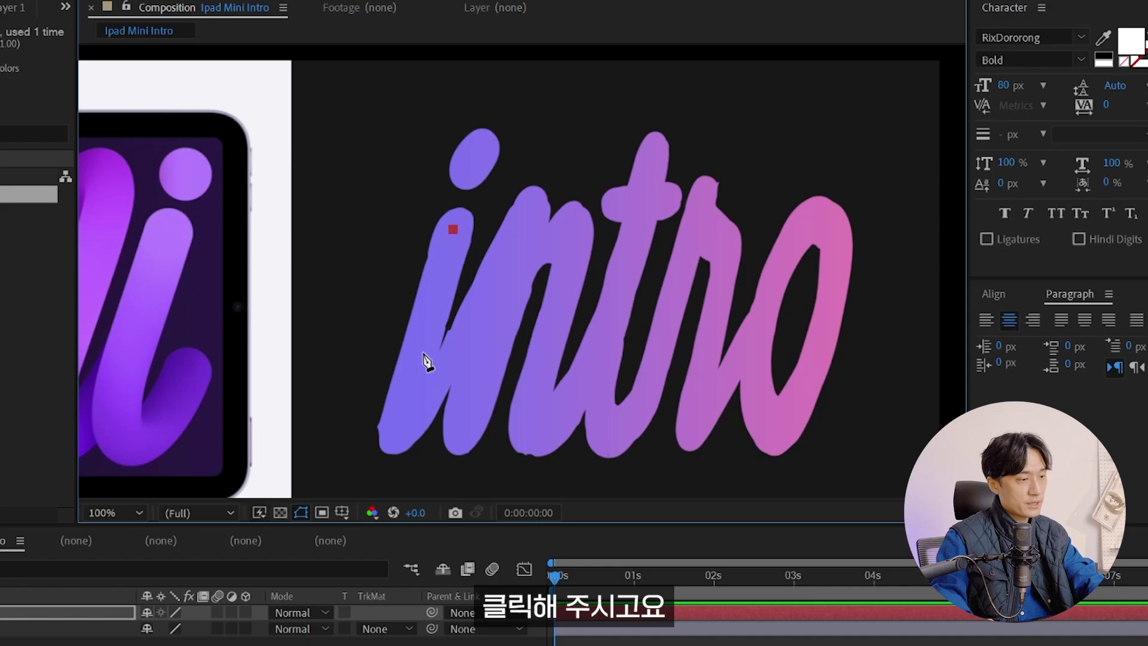
{"action": "left_click", "coordinate": [403, 419]}
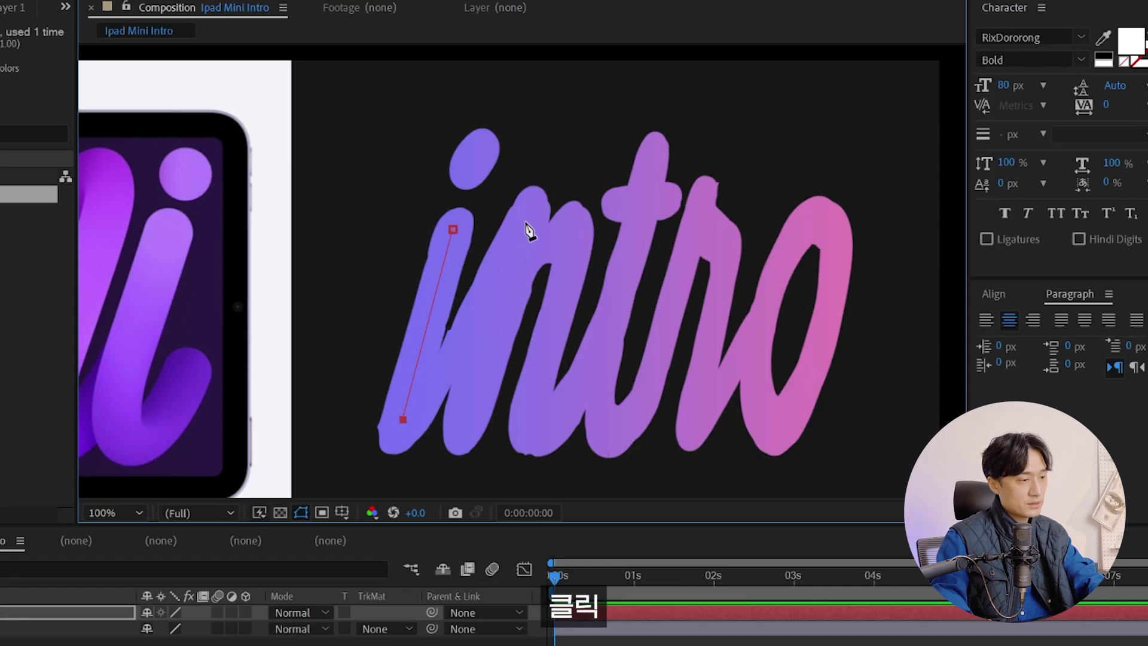
{"action": "left_click", "coordinate": [525, 223]}
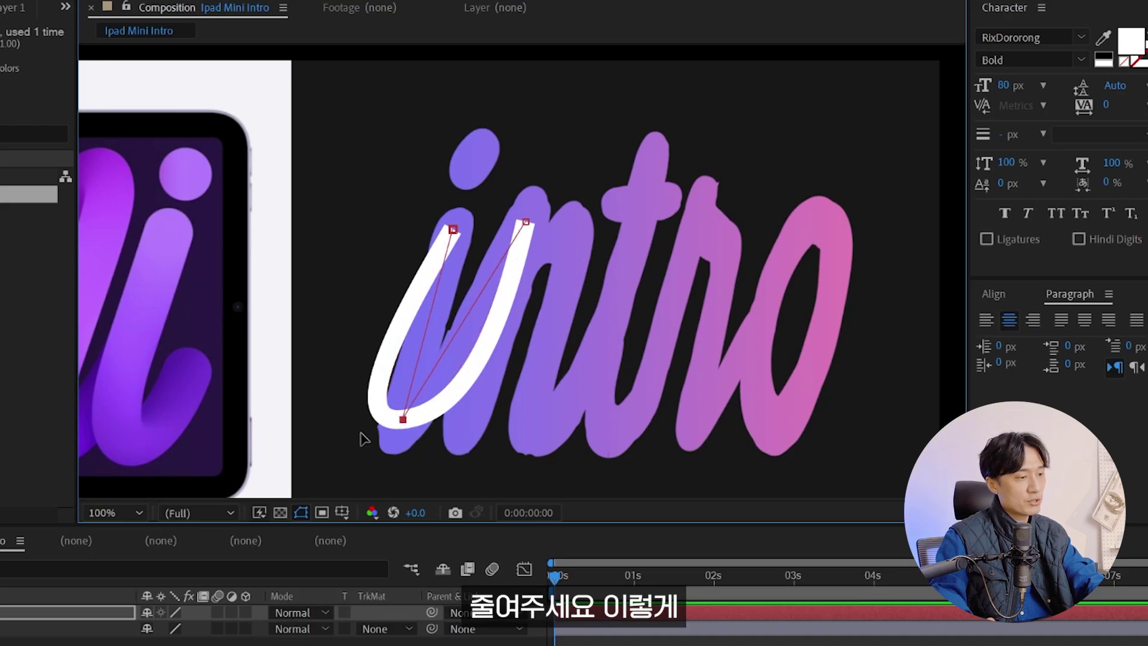
{"action": "left_click_drag", "start_coordinate": [359, 436], "coordinate": [429, 431]}
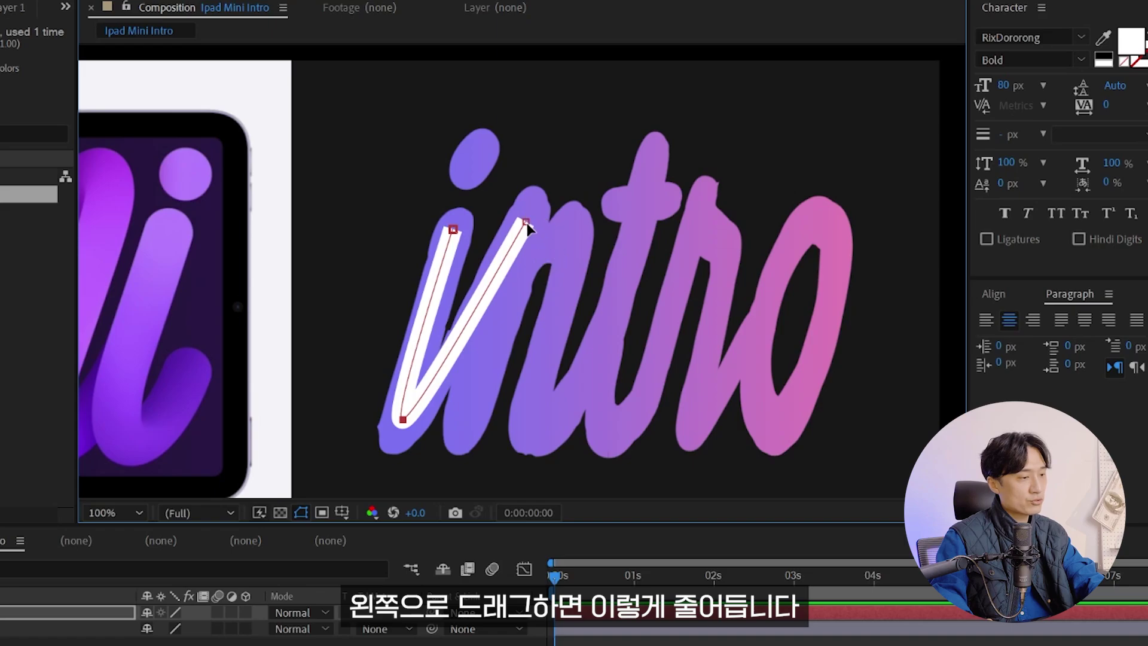
{"action": "left_click_drag", "start_coordinate": [527, 225], "coordinate": [531, 211]}
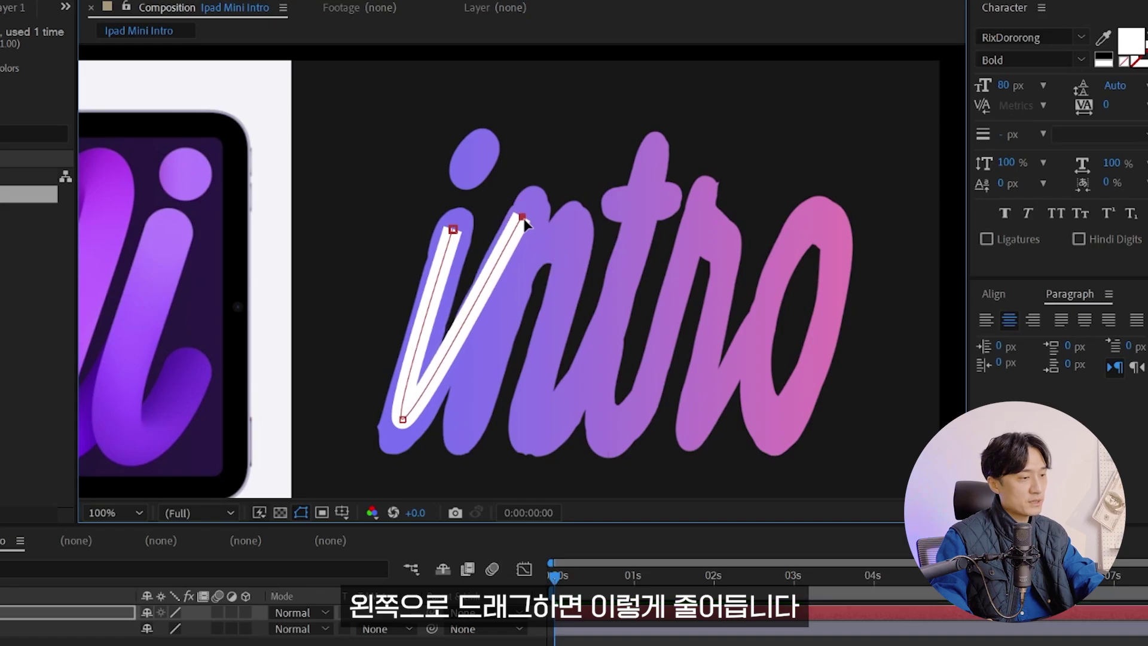
{"action": "left_click", "coordinate": [467, 421]}
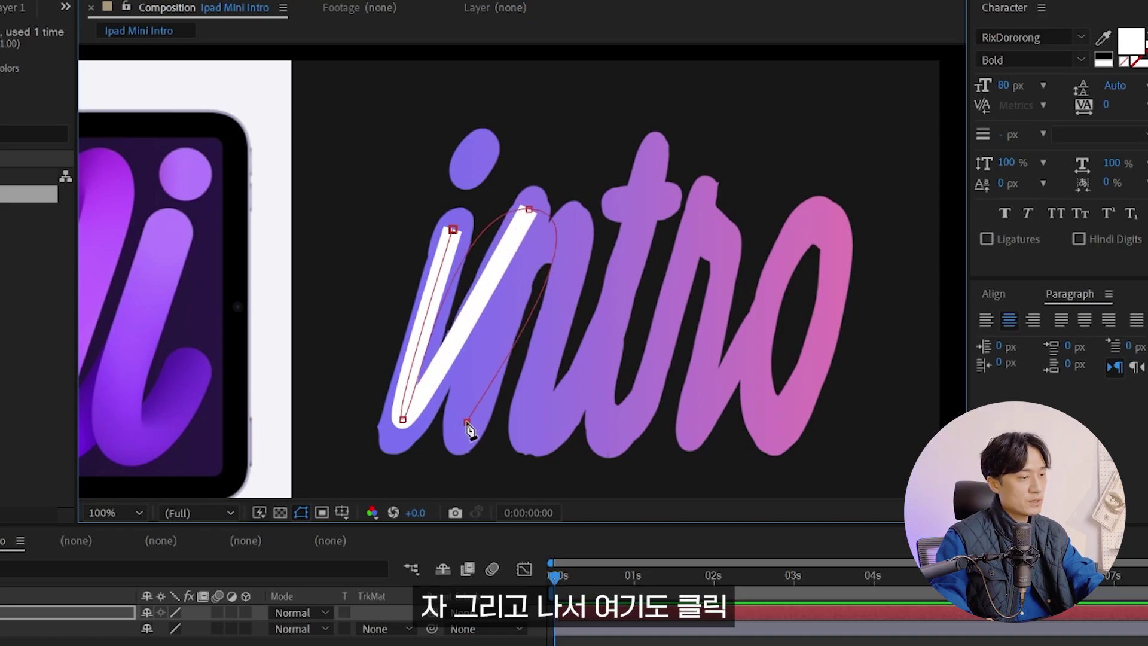
{"action": "left_click", "coordinate": [527, 210]}
{"action": "left_click", "coordinate": [574, 228]}
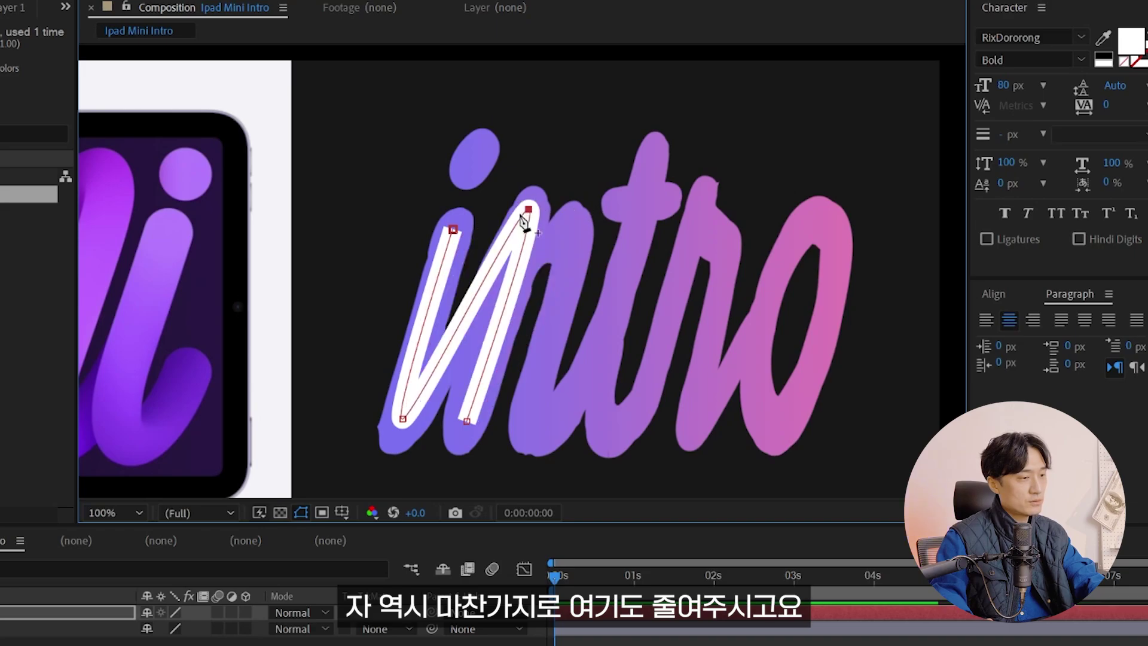
{"action": "left_click_drag", "start_coordinate": [414, 367], "coordinate": [551, 359]}
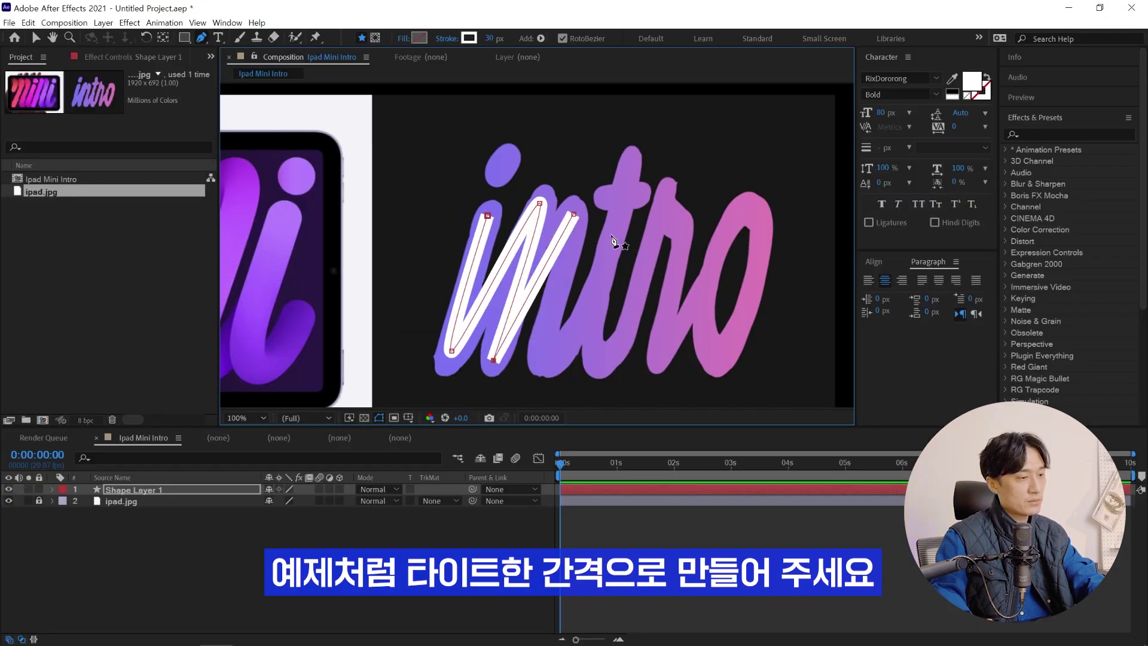
Step: Continue the path over the t and r and around the o
{"action": "left_click", "coordinate": [632, 170]}
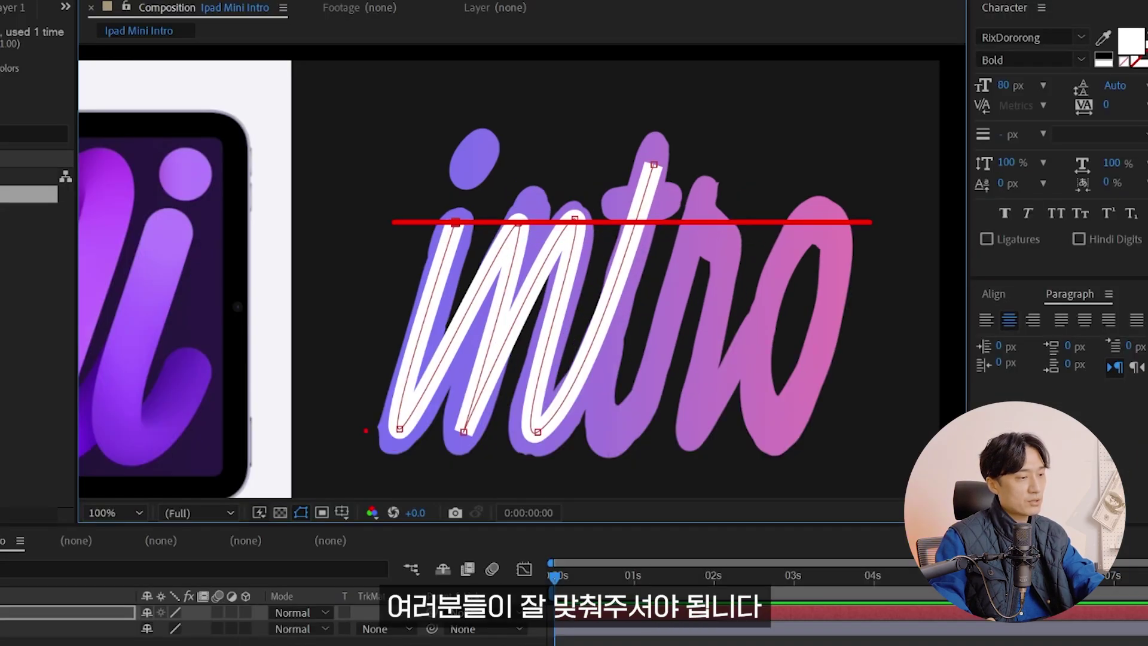
{"action": "left_click_drag", "start_coordinate": [365, 430], "coordinate": [829, 431]}
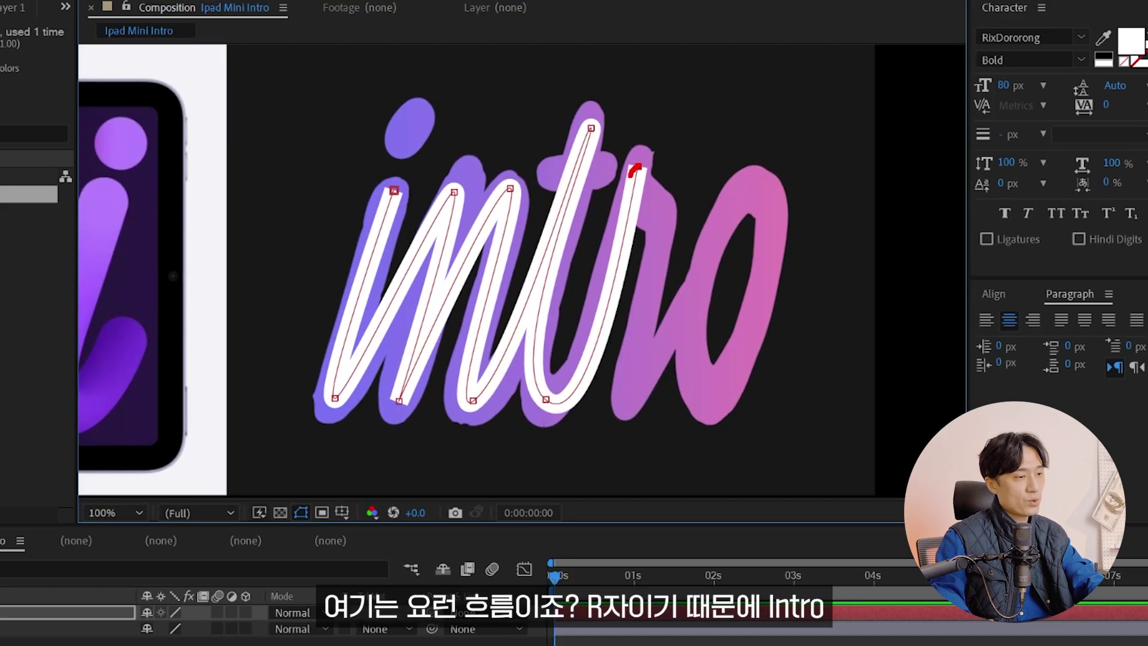
{"action": "left_click", "coordinate": [644, 202]}
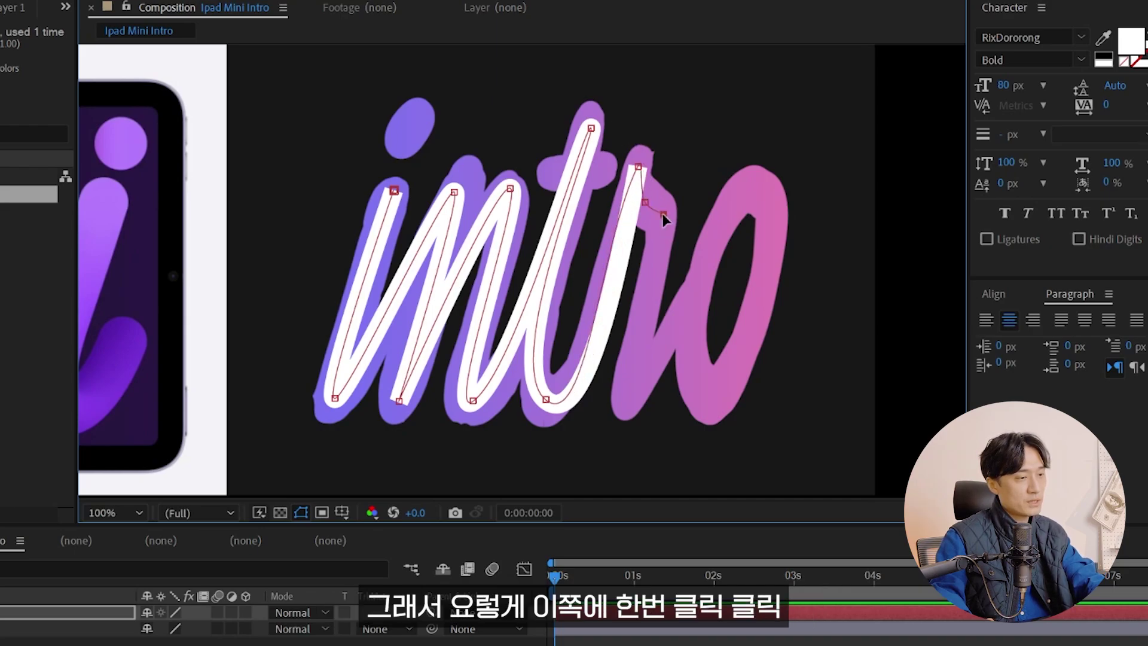
{"action": "left_click", "coordinate": [631, 384]}
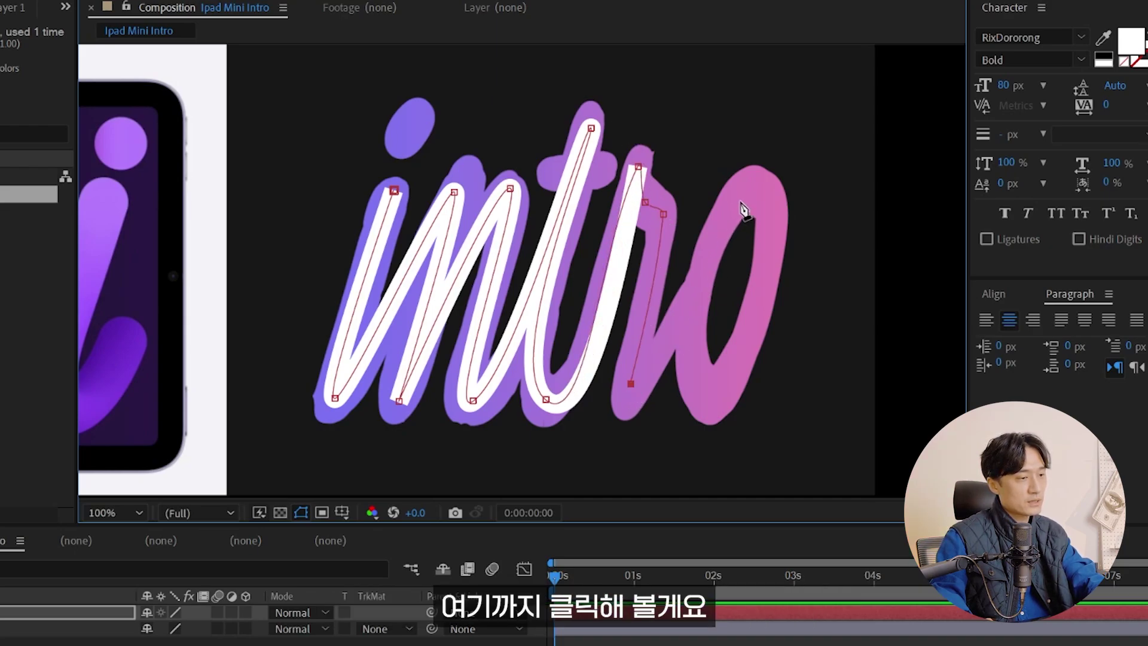
{"action": "left_click_drag", "start_coordinate": [745, 196], "coordinate": [605, 369]}
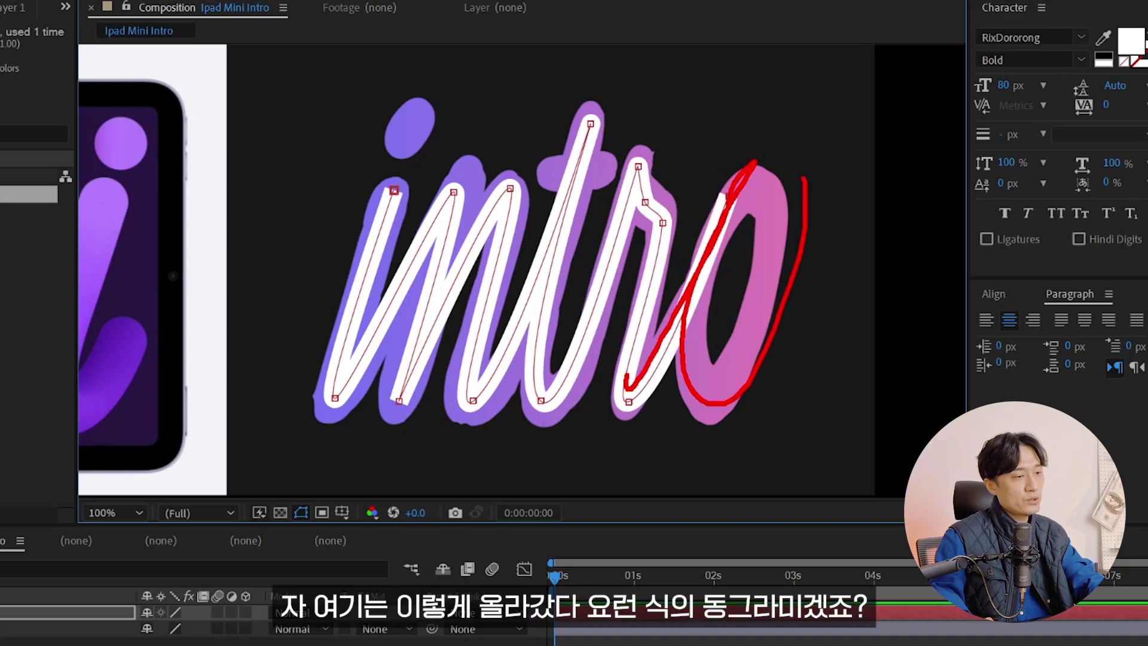
{"action": "left_click_drag", "start_coordinate": [744, 186], "coordinate": [698, 355]}
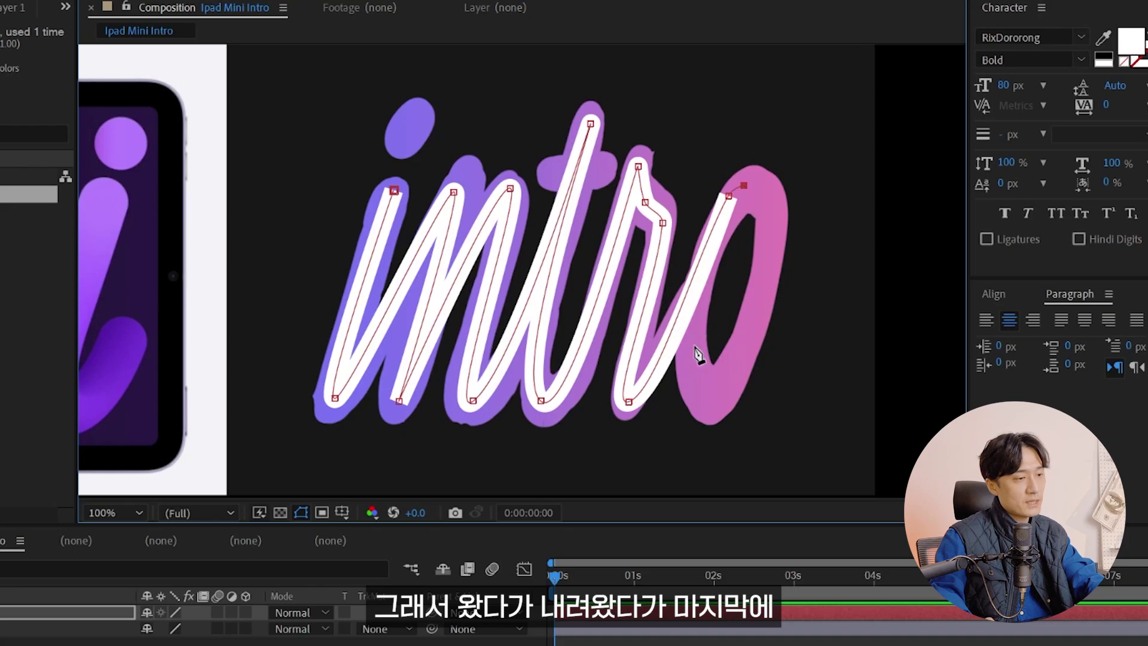
{"action": "left_click", "coordinate": [710, 406]}
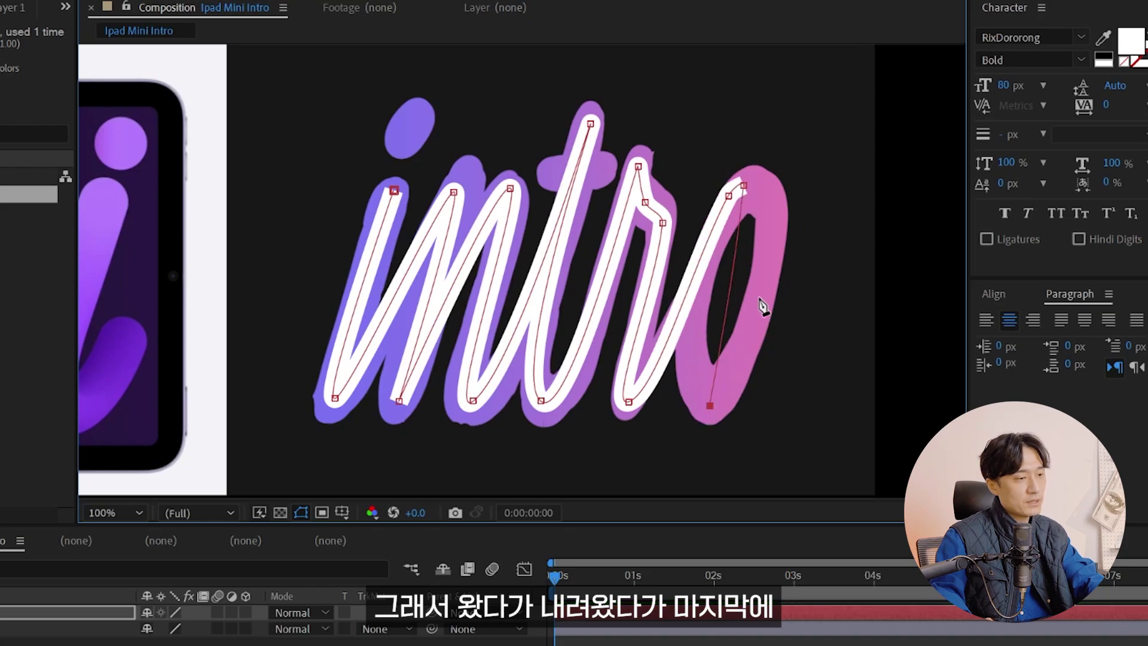
{"action": "left_click", "coordinate": [756, 187]}
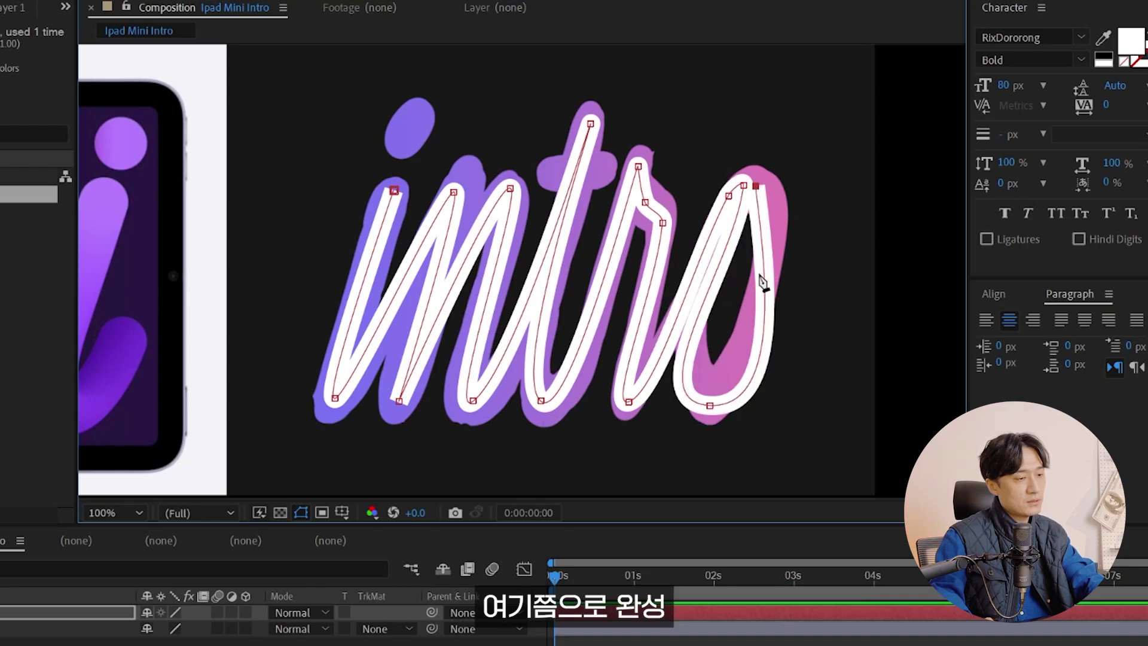
{"action": "key", "text": "ctrl+z"}
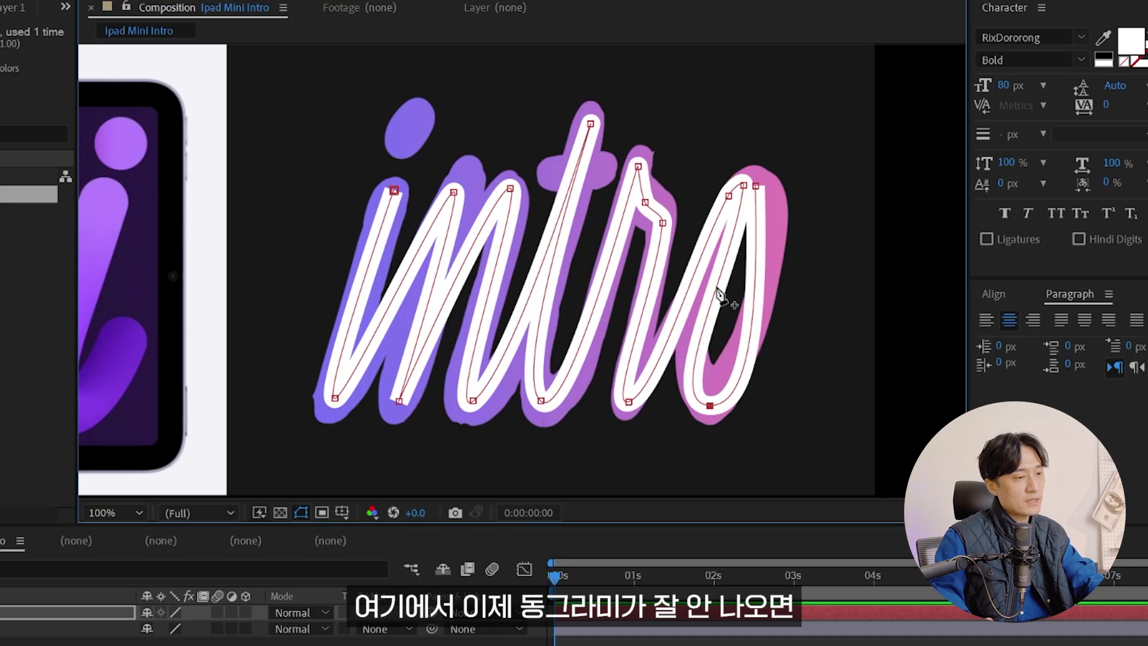
Step: Add and move points to smooth the o and w curves
{"action": "left_click_drag", "start_coordinate": [719, 295], "coordinate": [701, 291]}
{"action": "left_click_drag", "start_coordinate": [710, 405], "coordinate": [731, 405]}
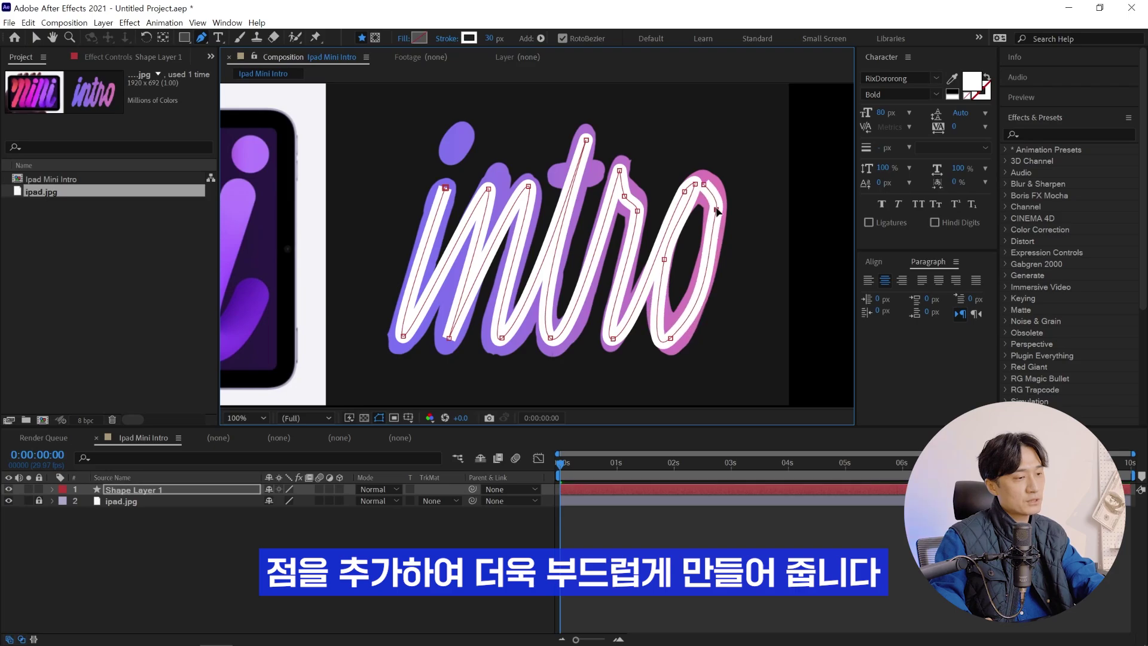
{"action": "scroll", "coordinate": [718, 210], "scroll_direction": "up", "scroll_amount": 1}
{"action": "scroll", "coordinate": [648, 205], "scroll_direction": "up", "scroll_amount": 1}
{"action": "left_click", "coordinate": [610, 265]}
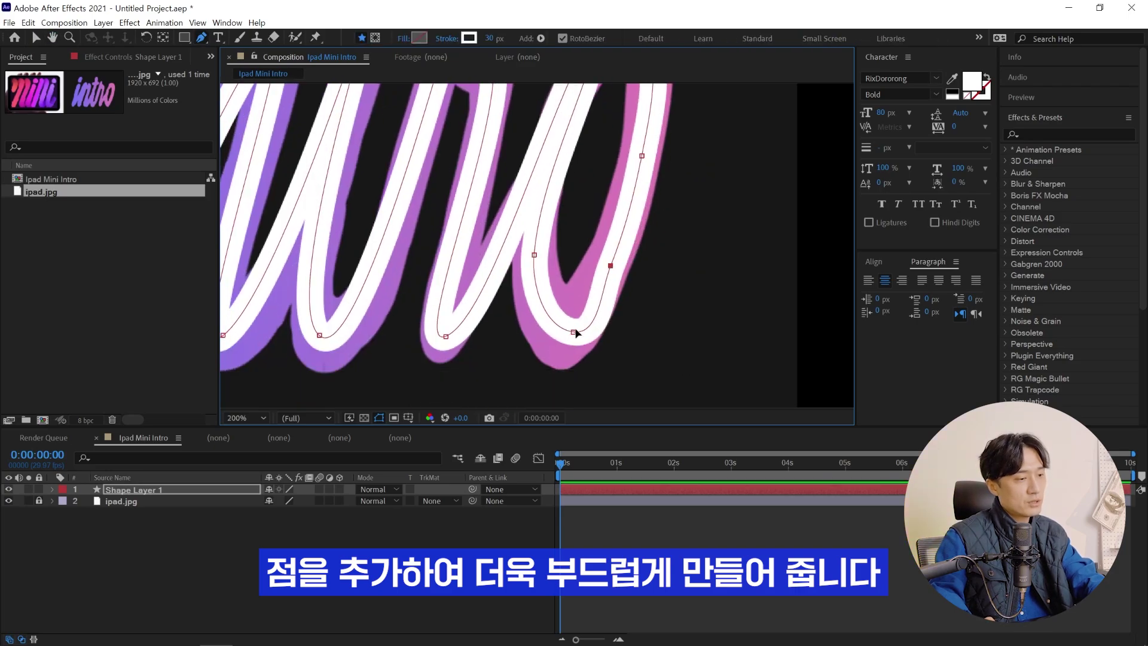
{"action": "left_click_drag", "start_coordinate": [573, 331], "coordinate": [538, 328]}
{"action": "left_click_drag", "start_coordinate": [610, 264], "coordinate": [584, 317]}
{"action": "mouse_move", "coordinate": [639, 220]}
{"action": "left_mouse_down"}
{"action": "mouse_move", "coordinate": [616, 256]}
{"action": "mouse_move", "coordinate": [608, 120]}
{"action": "left_mouse_up"}
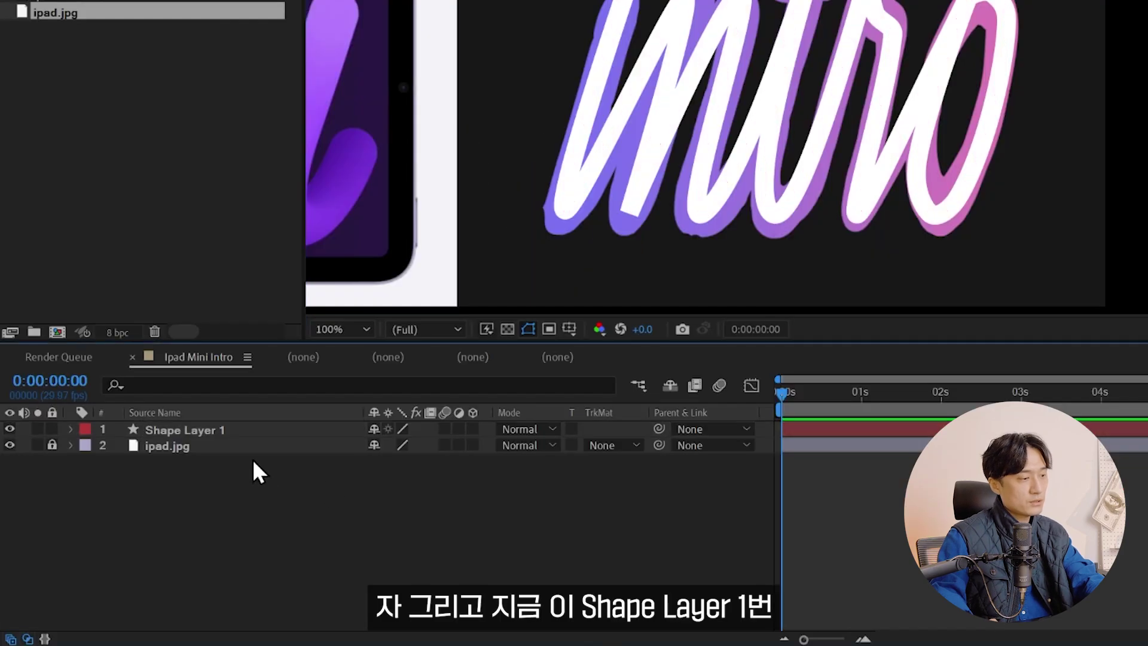
Step: Rename the traced stroke layer to 'Line 1'
{"action": "left_click", "coordinate": [257, 443]}
{"action": "key", "text": "Return"}
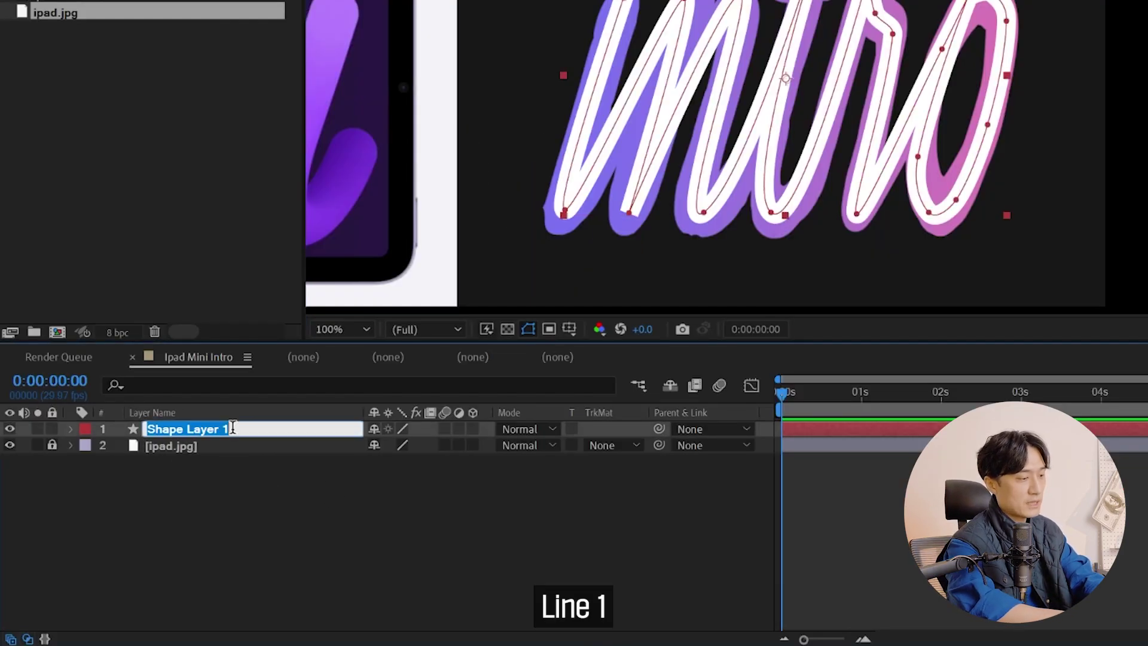
{"action": "type", "text": "Line 1"}
{"action": "key", "text": "Return"}
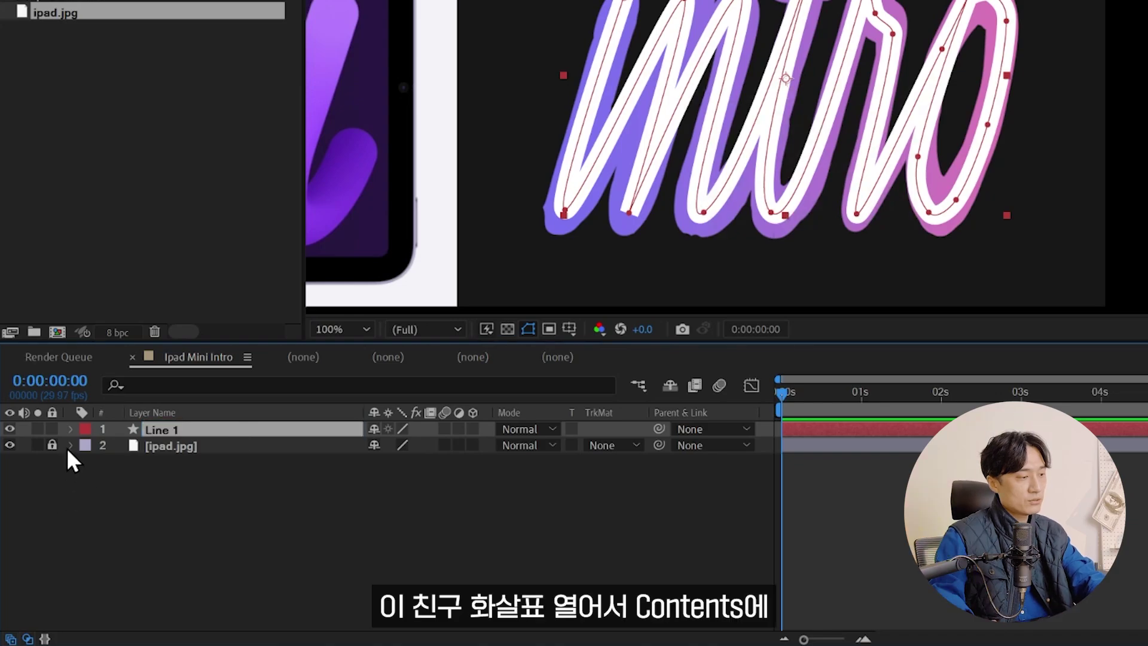
Step: Set Stroke 1 of Line 1 to Round Cap and Round Join
{"action": "left_click", "coordinate": [70, 430]}
{"action": "left_click", "coordinate": [88, 447]}
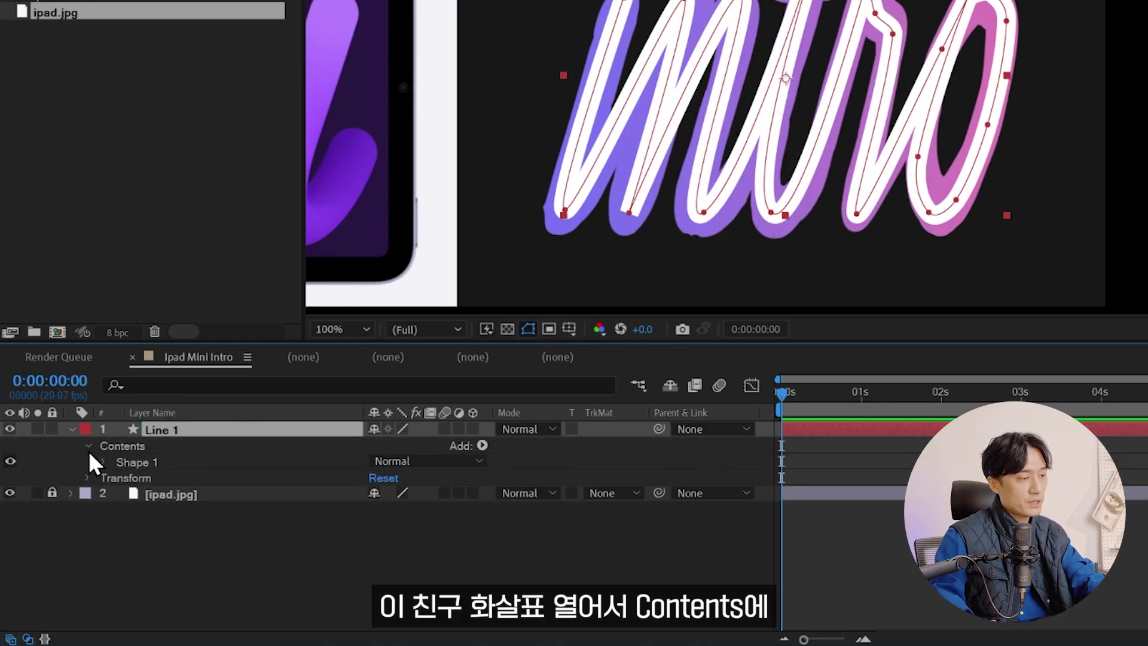
{"action": "left_click", "coordinate": [103, 462]}
{"action": "left_click", "coordinate": [119, 494]}
{"action": "left_click", "coordinate": [419, 542]}
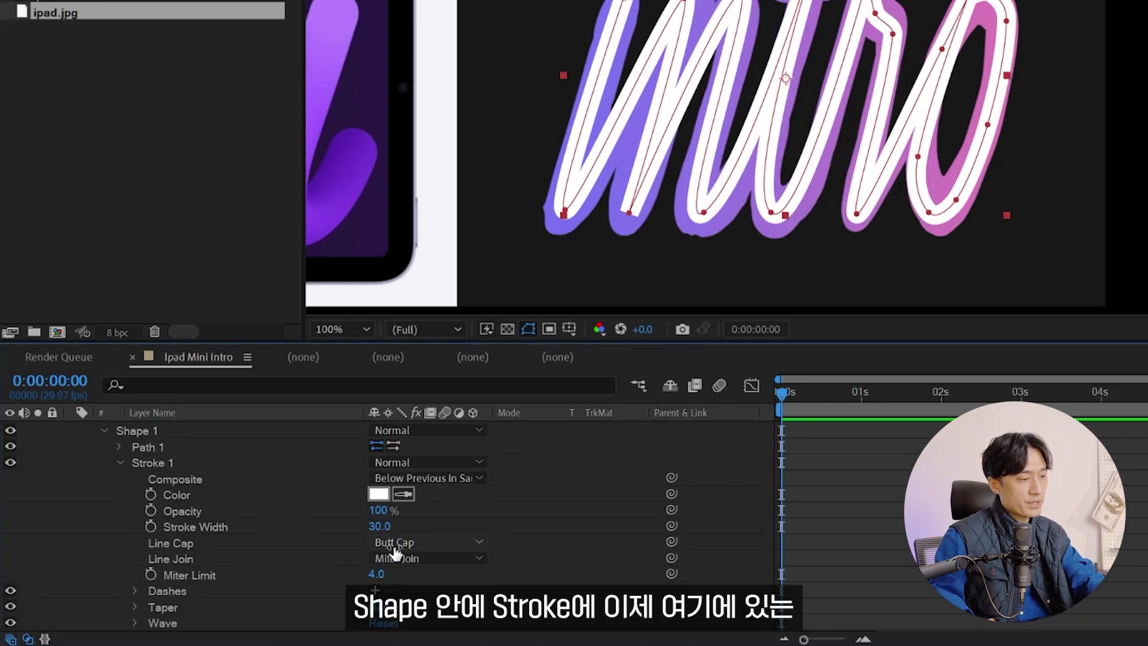
{"action": "left_click", "coordinate": [426, 582]}
{"action": "left_click", "coordinate": [417, 558]}
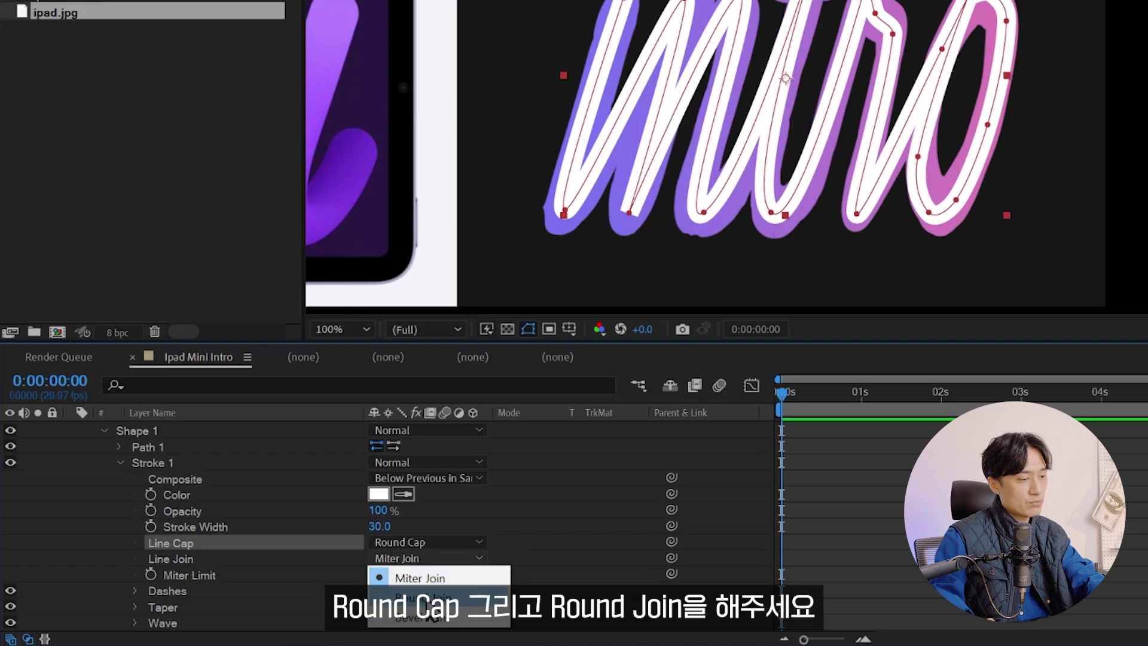
{"action": "left_click", "coordinate": [419, 590]}
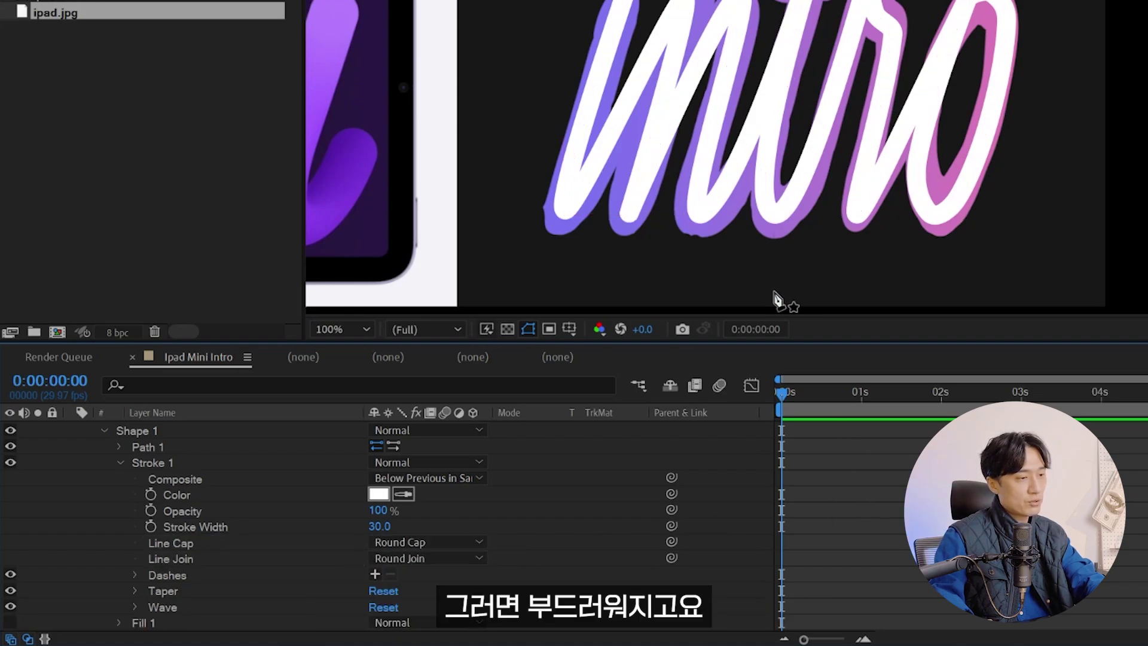
Step: Set the stroke width to 60
{"action": "left_click", "coordinate": [201, 527]}
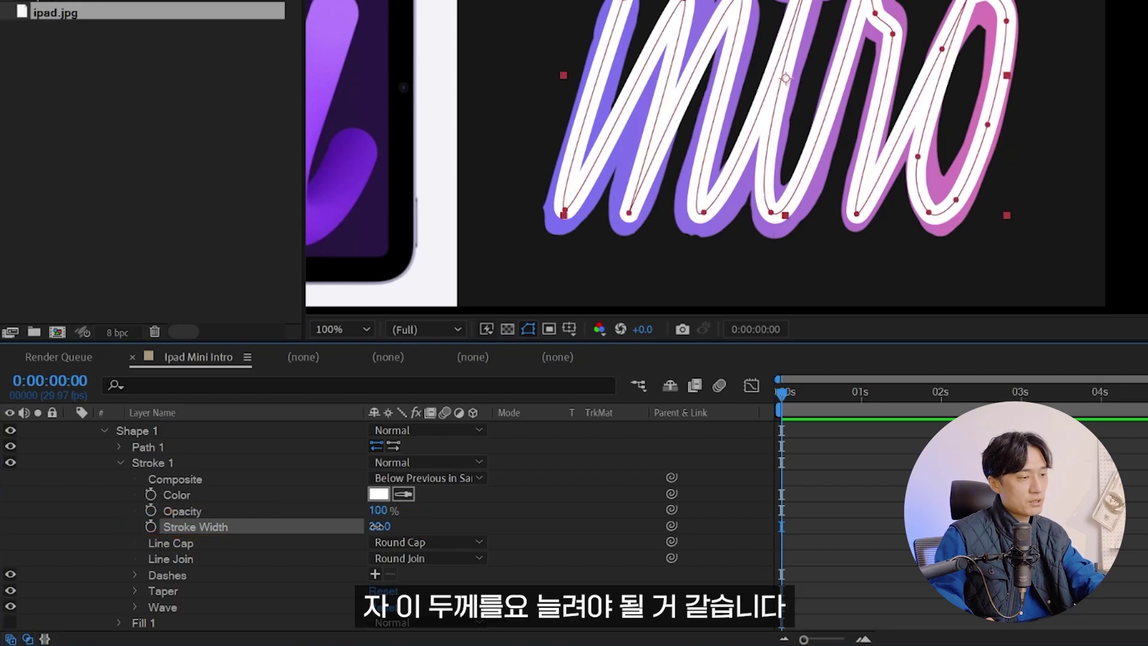
{"action": "type", "text": "60"}
{"action": "key", "text": "Return"}
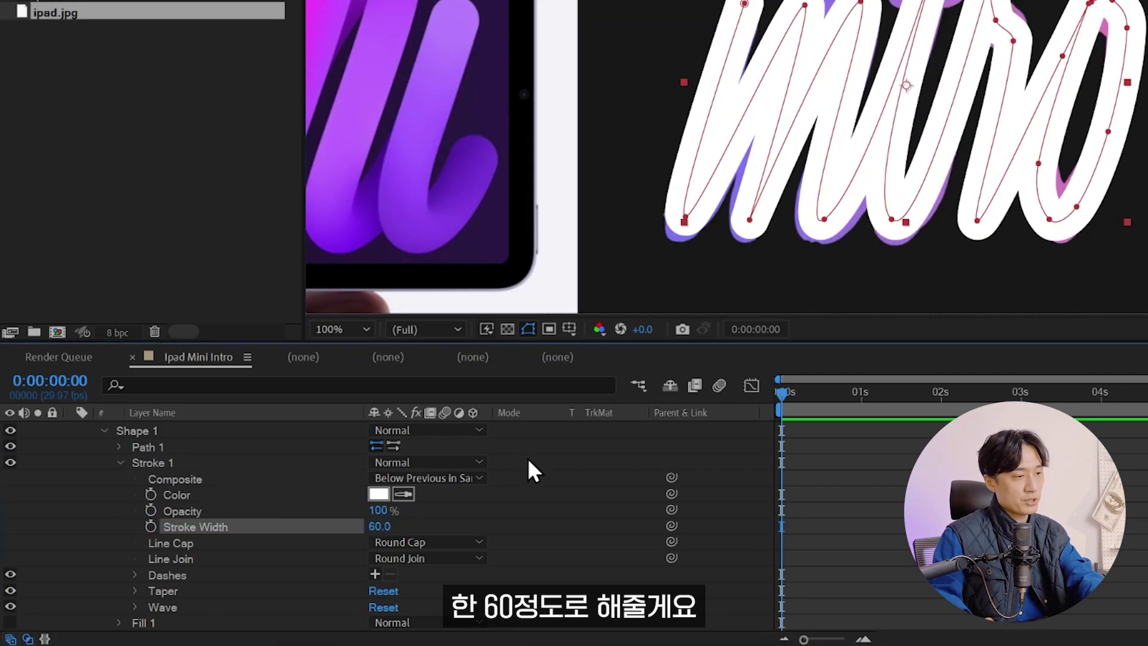
{"action": "key", "text": "comma"}
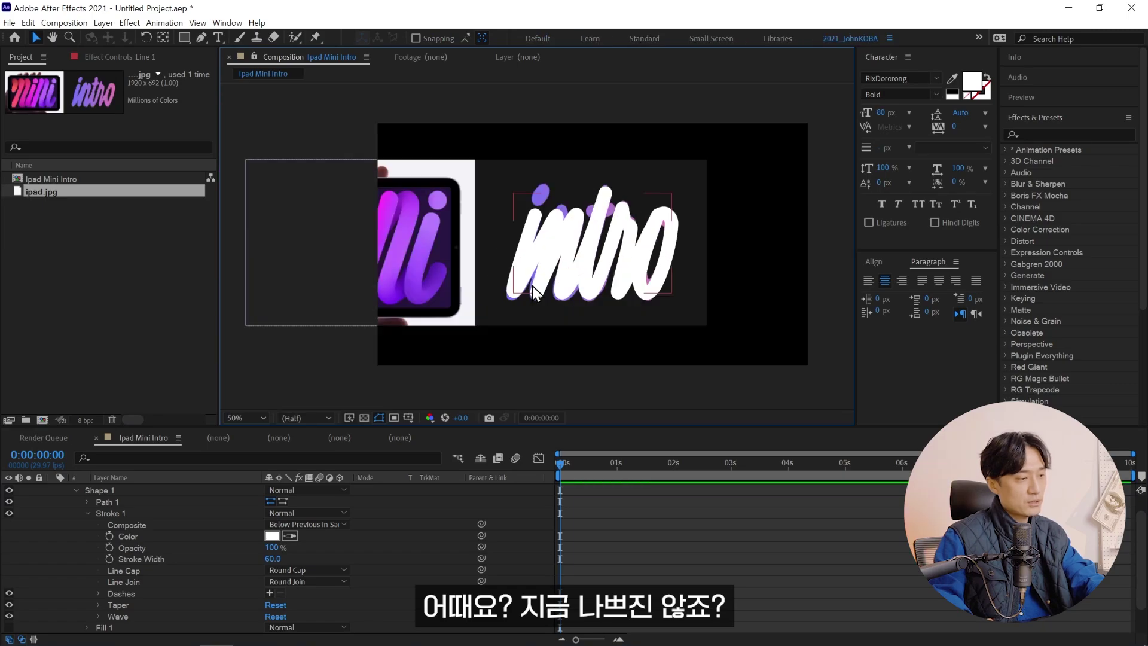
Step: Select only Line 1, drag its vertices around the r to tighten the path, then deselect
{"action": "left_click", "coordinate": [52, 489]}
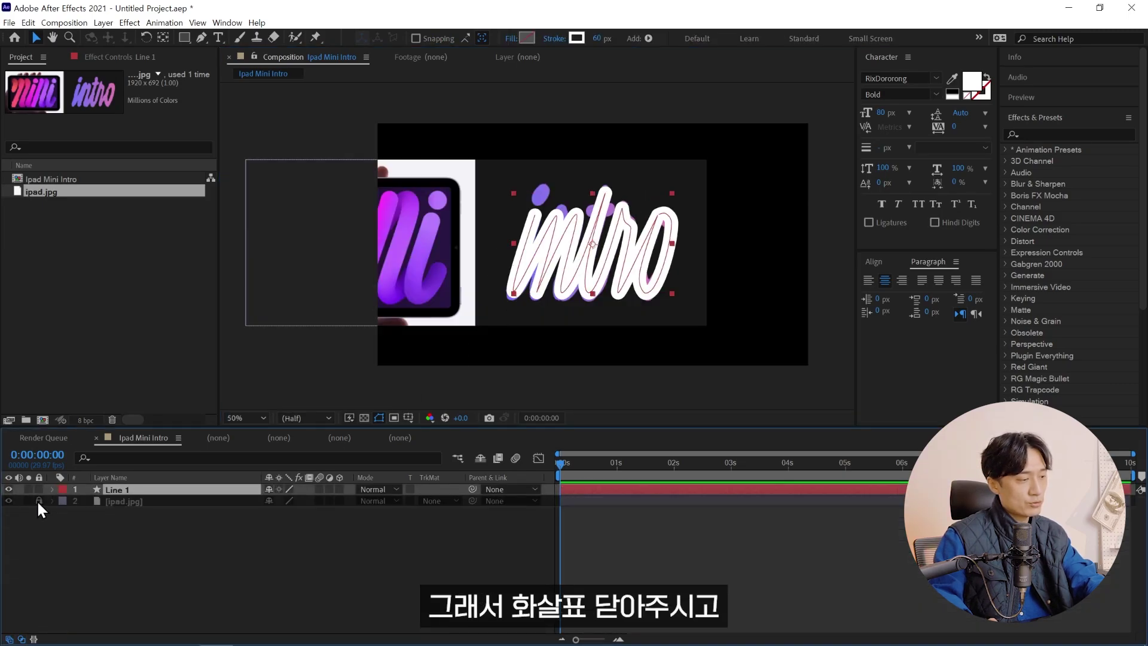
{"action": "key", "text": "ctrl+a"}
{"action": "left_click", "coordinate": [626, 314]}
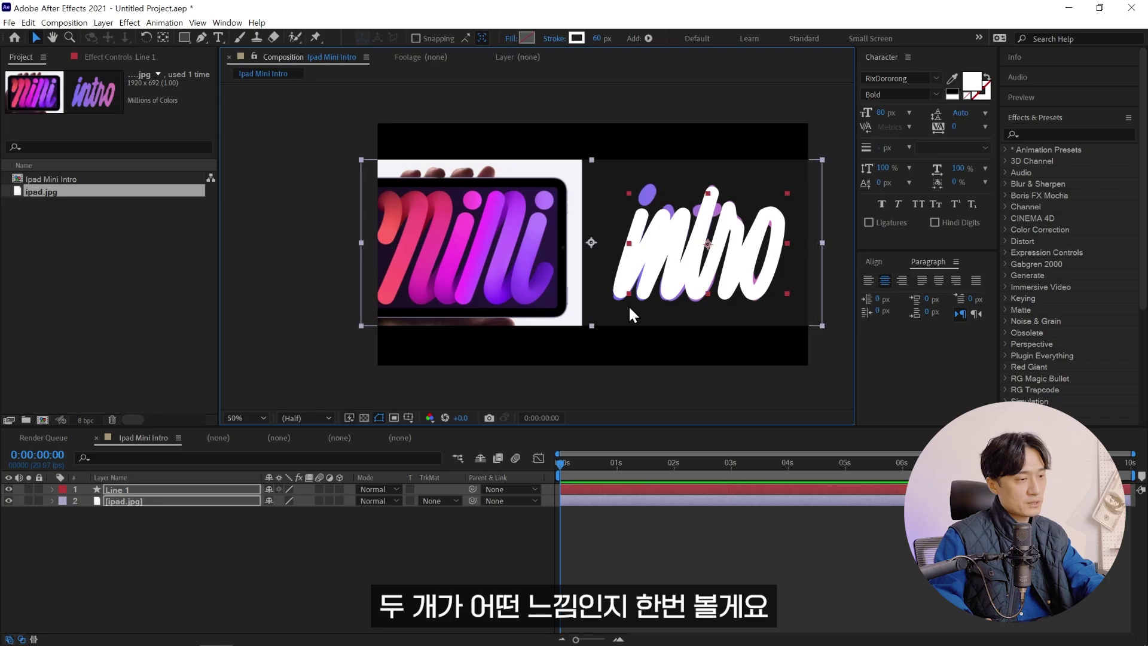
{"action": "key", "text": "period"}
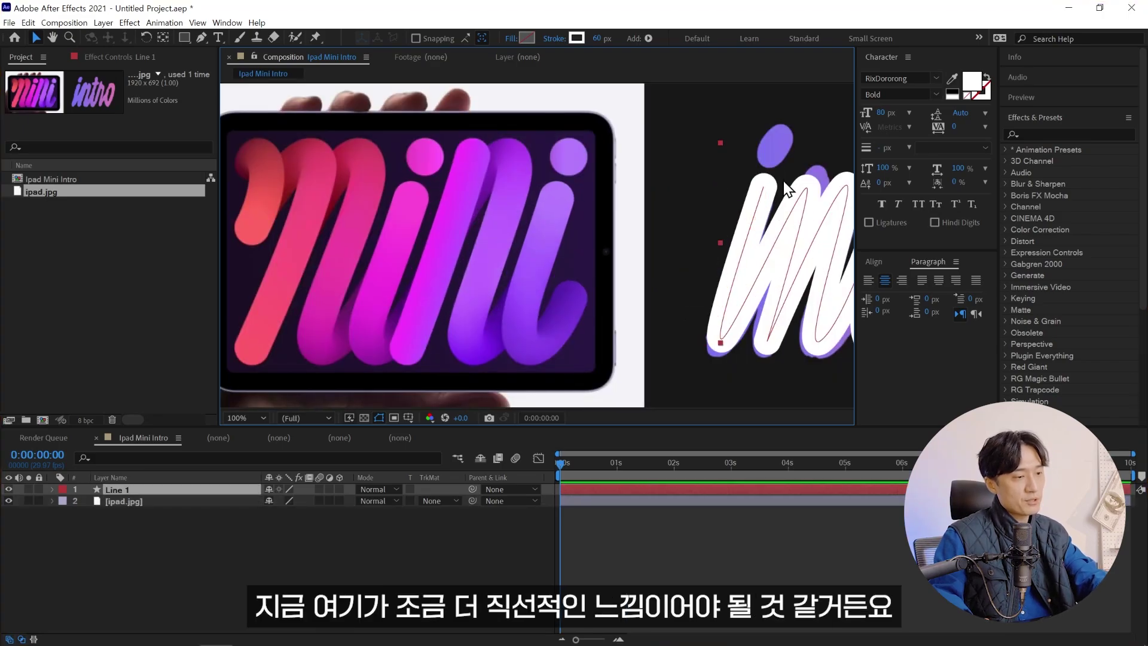
{"action": "scroll", "coordinate": [536, 245], "scroll_direction": "right", "scroll_amount": 3}
{"action": "left_click", "coordinate": [201, 38]}
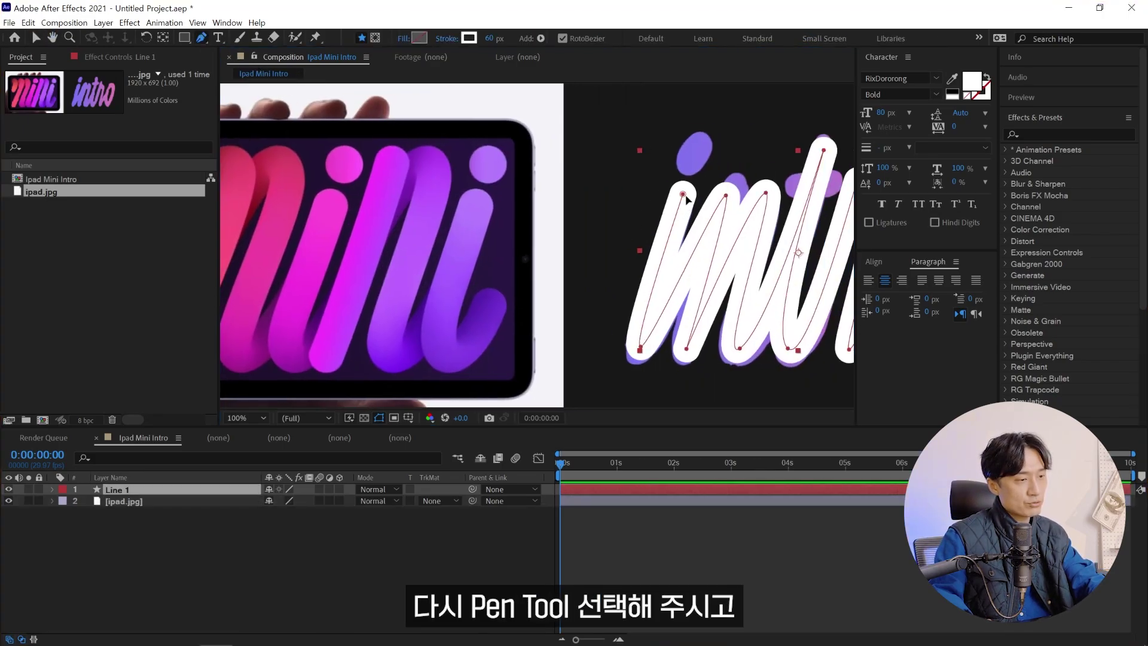
{"action": "left_click_drag", "start_coordinate": [742, 335], "coordinate": [740, 343]}
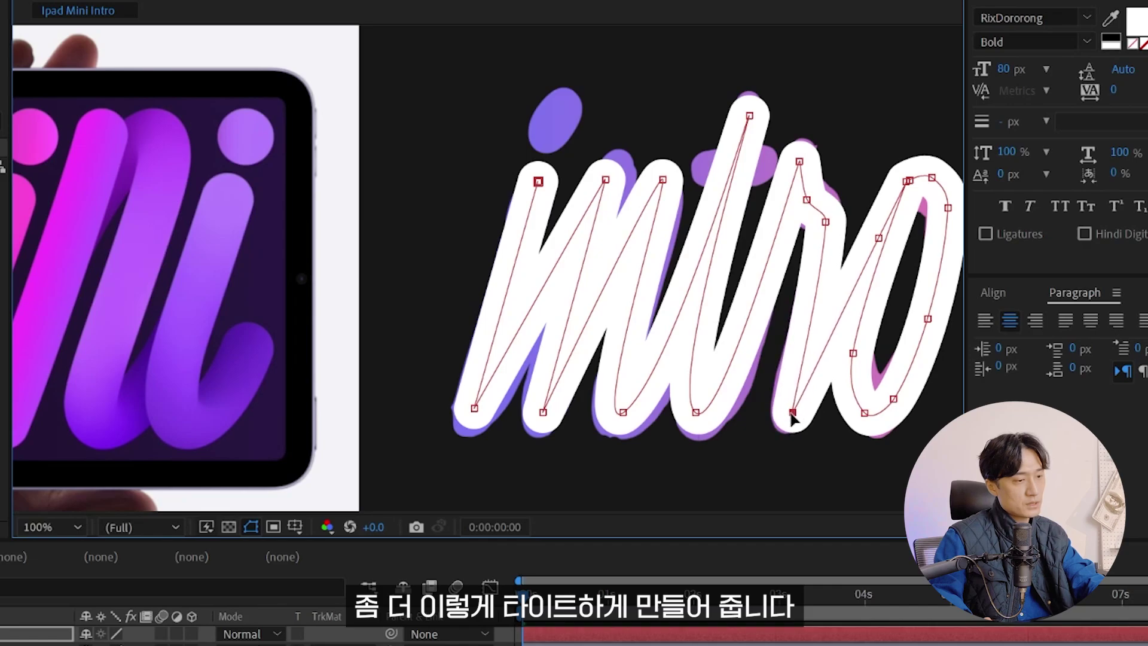
{"action": "left_click_drag", "start_coordinate": [809, 321], "coordinate": [686, 281]}
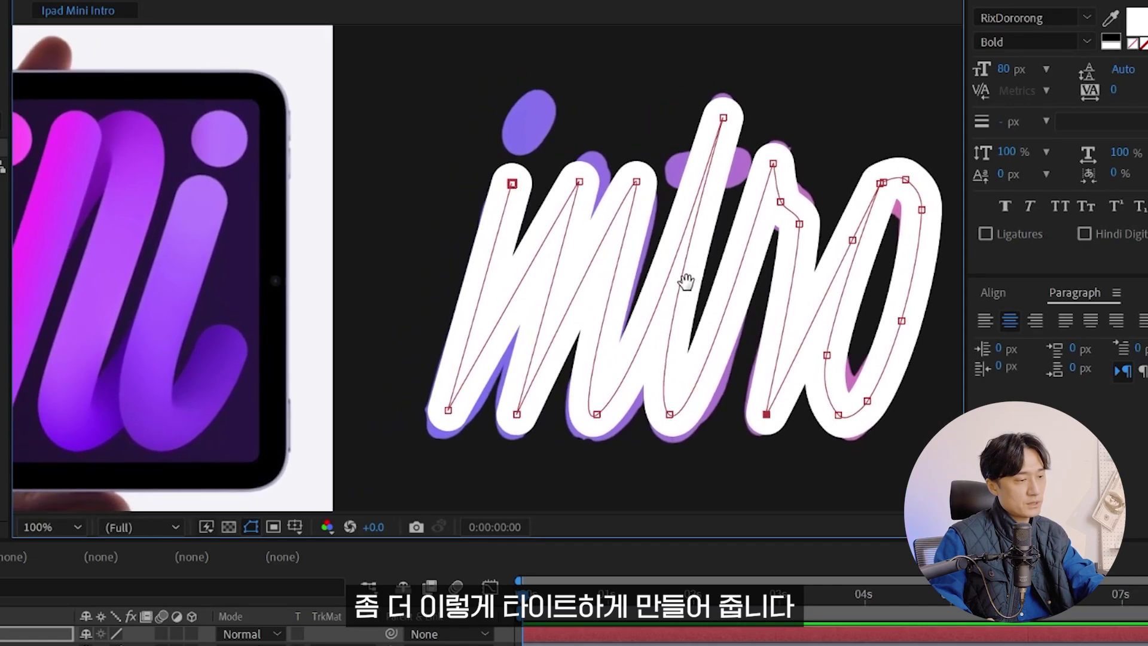
{"action": "key", "text": "F2"}
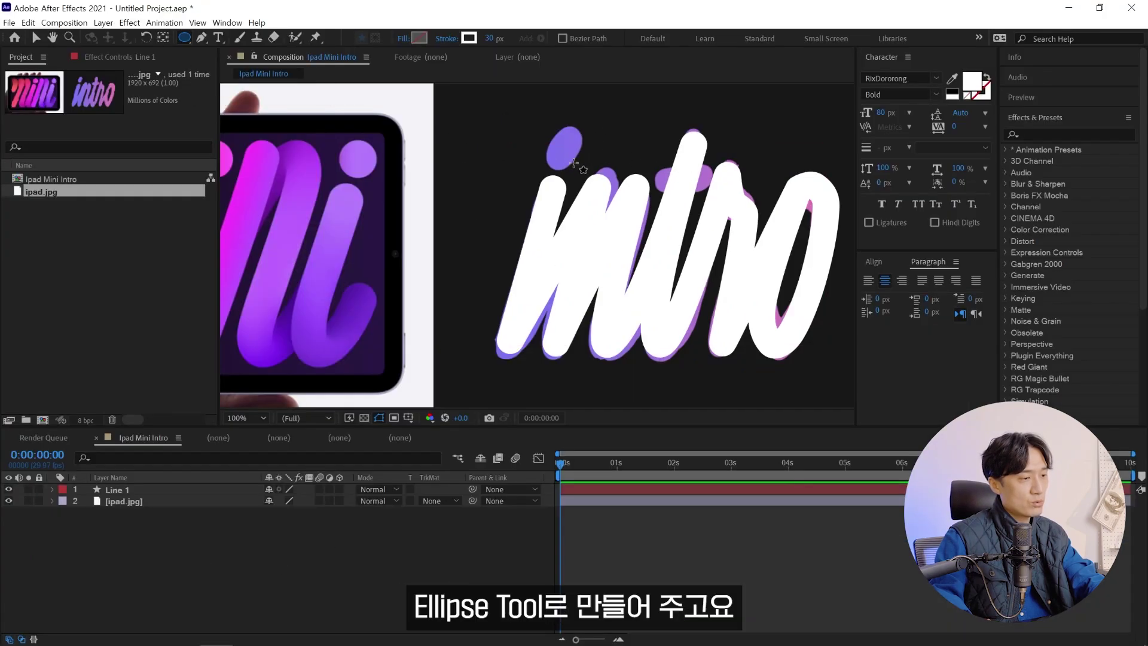
Step: Draw an ellipse over the i's dot and set its Ellipse Path 1 size to 70 × 70
{"action": "left_click_drag", "start_coordinate": [574, 163], "coordinate": [578, 134]}
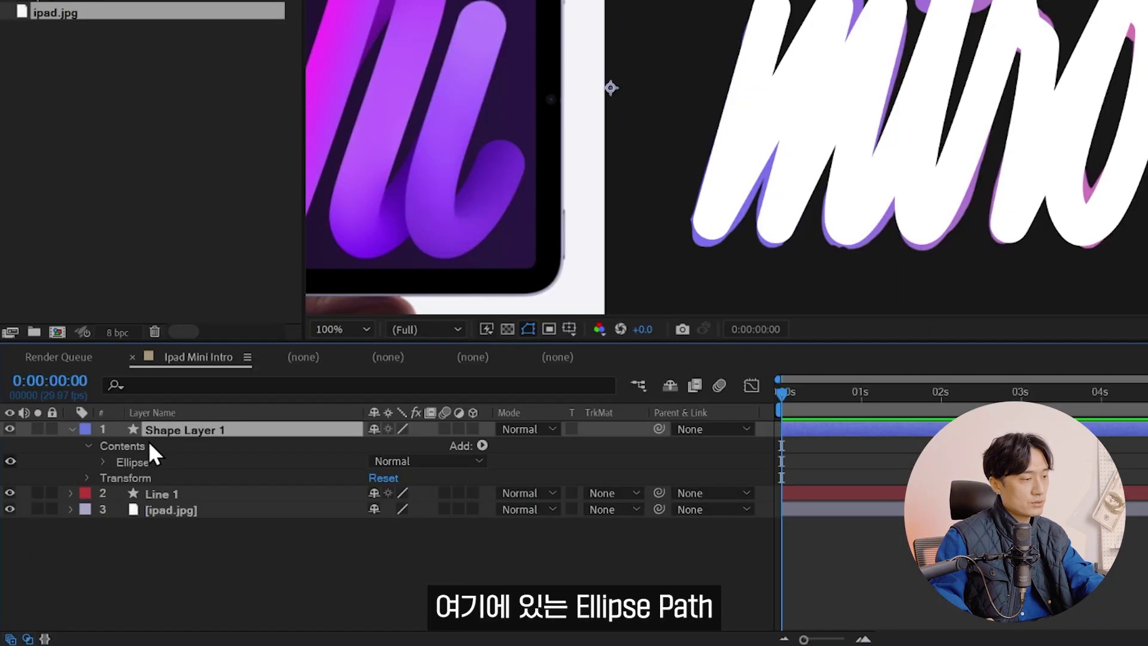
{"action": "left_click", "coordinate": [105, 461]}
{"action": "left_click", "coordinate": [146, 476]}
{"action": "left_click", "coordinate": [120, 477]}
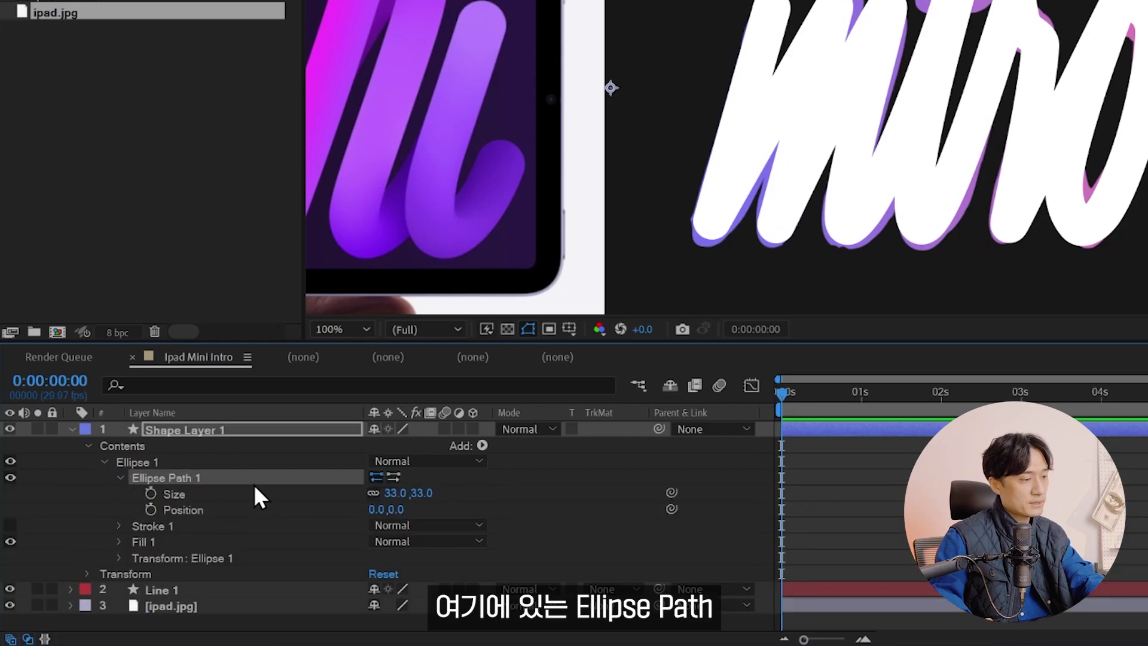
{"action": "left_click_drag", "start_coordinate": [392, 495], "coordinate": [416, 492]}
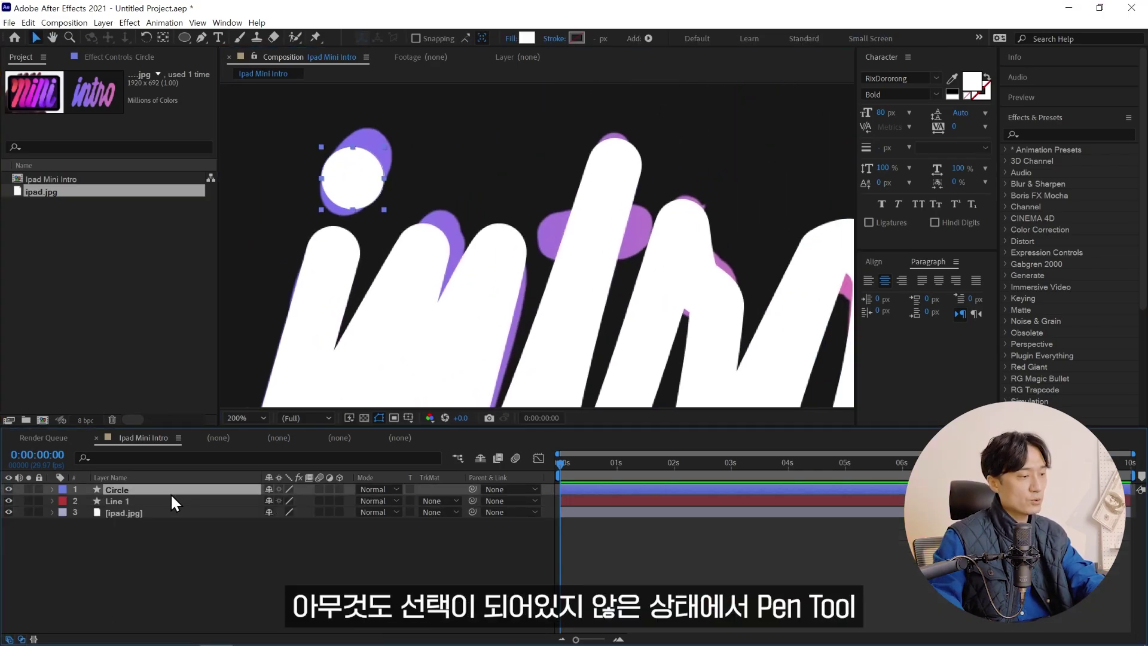
Step: Draw the t's crossbar as a new path with no fill and a white FFFFFF 60 px stroke
{"action": "key", "text": "F2"}
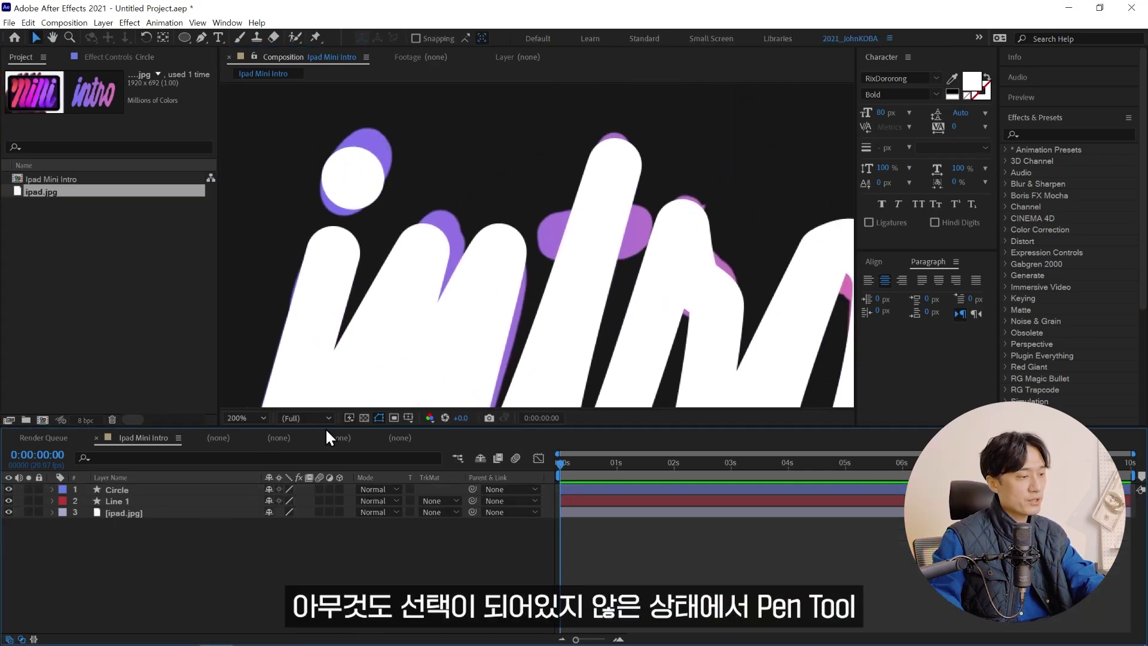
{"action": "left_click", "coordinate": [204, 38]}
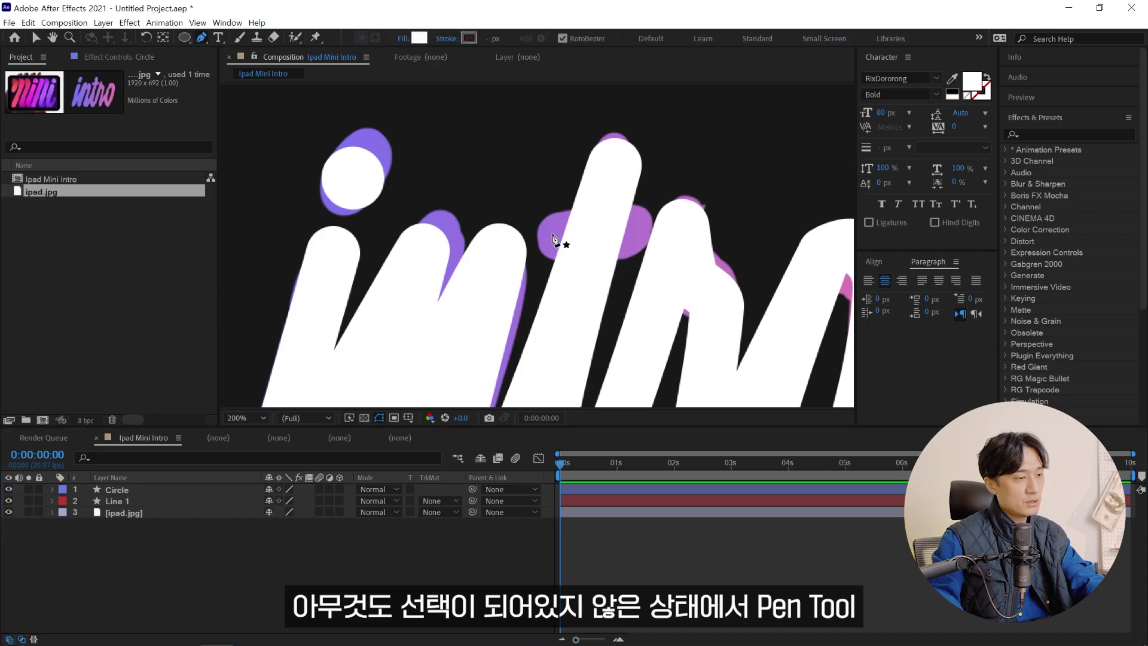
{"action": "left_click", "coordinate": [551, 233]}
{"action": "left_click", "coordinate": [635, 233]}
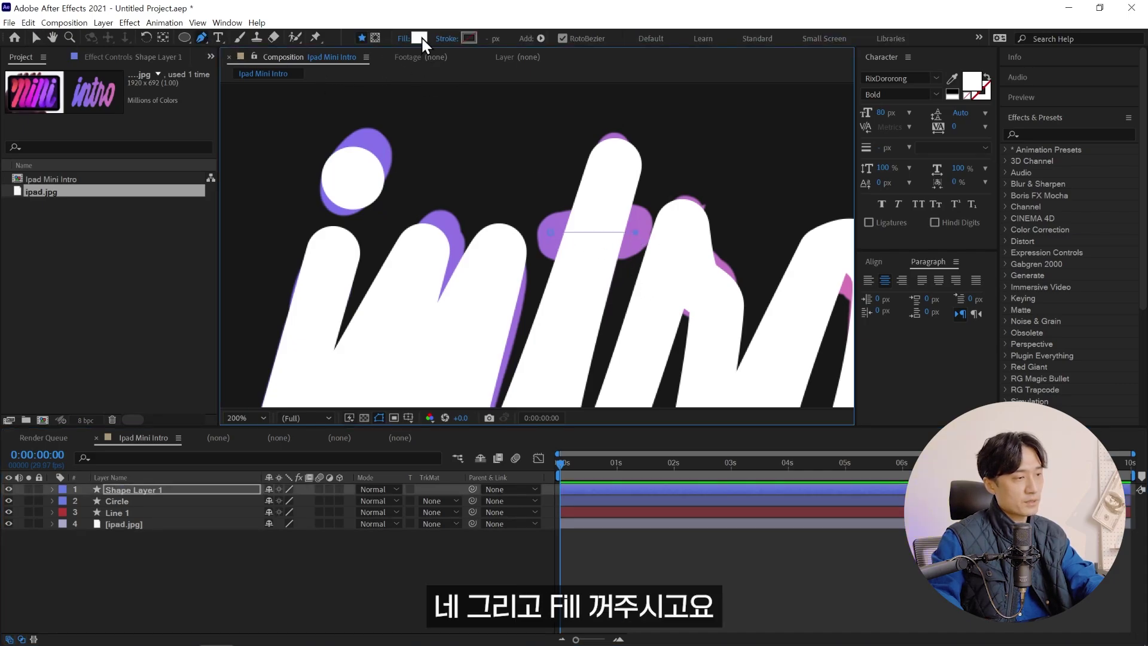
{"action": "left_click", "coordinate": [404, 38]}
{"action": "left_click", "coordinate": [505, 278]}
{"action": "key", "text": "Return"}
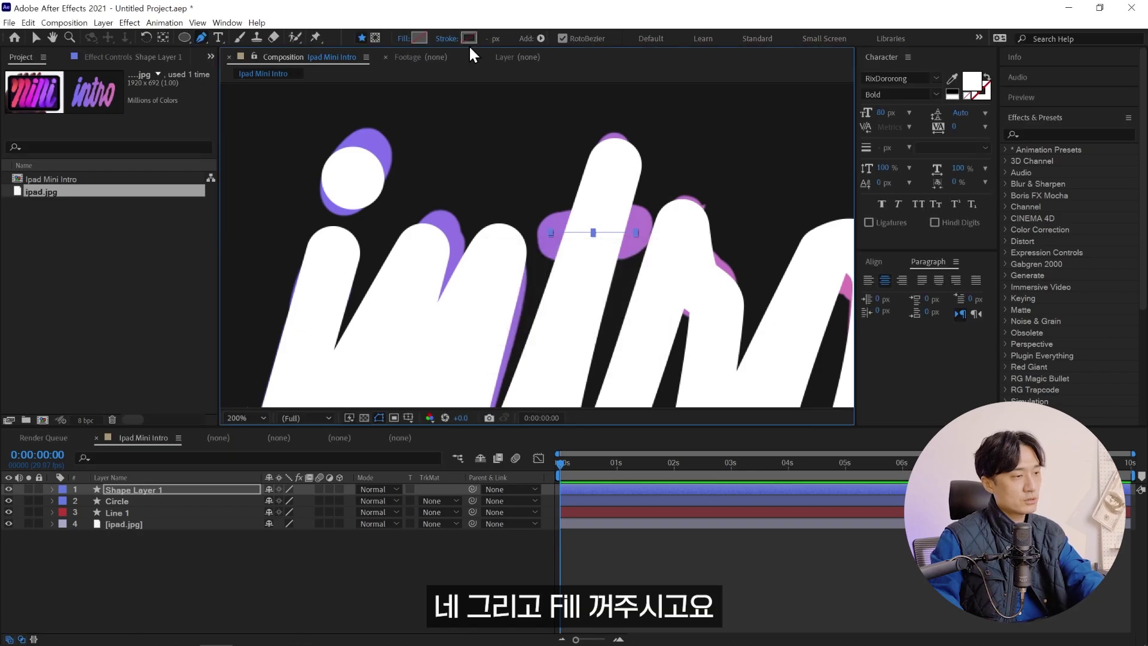
{"action": "left_click", "coordinate": [469, 38]}
{"action": "type", "text": "FFFFFF"}
{"action": "key", "text": "Return"}
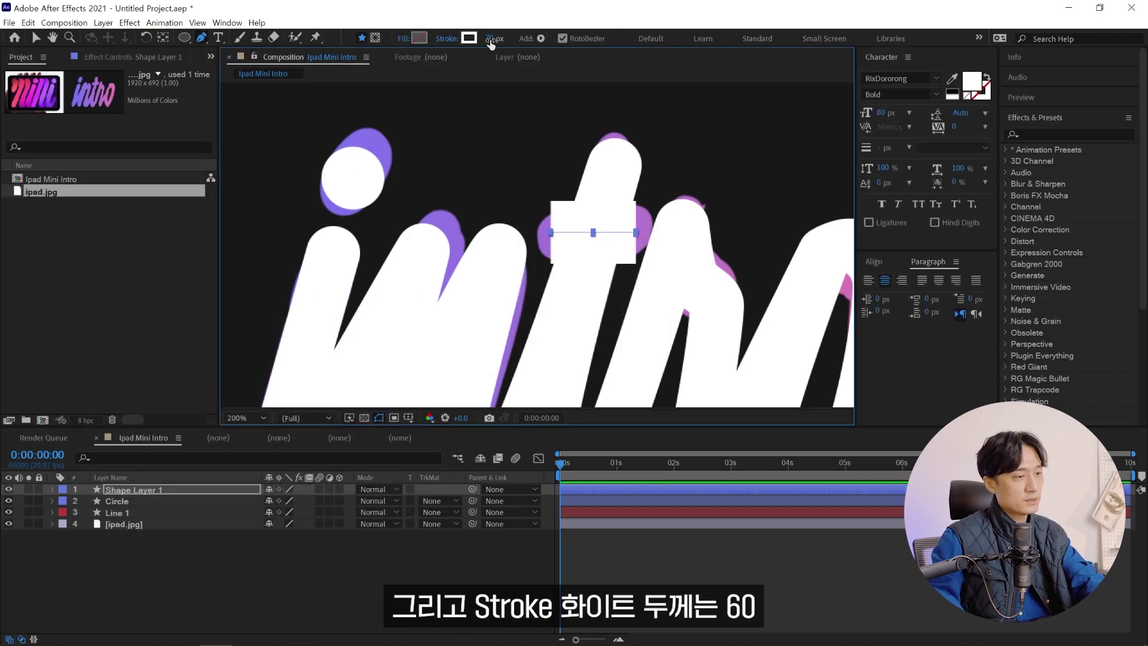
{"action": "left_click", "coordinate": [490, 38]}
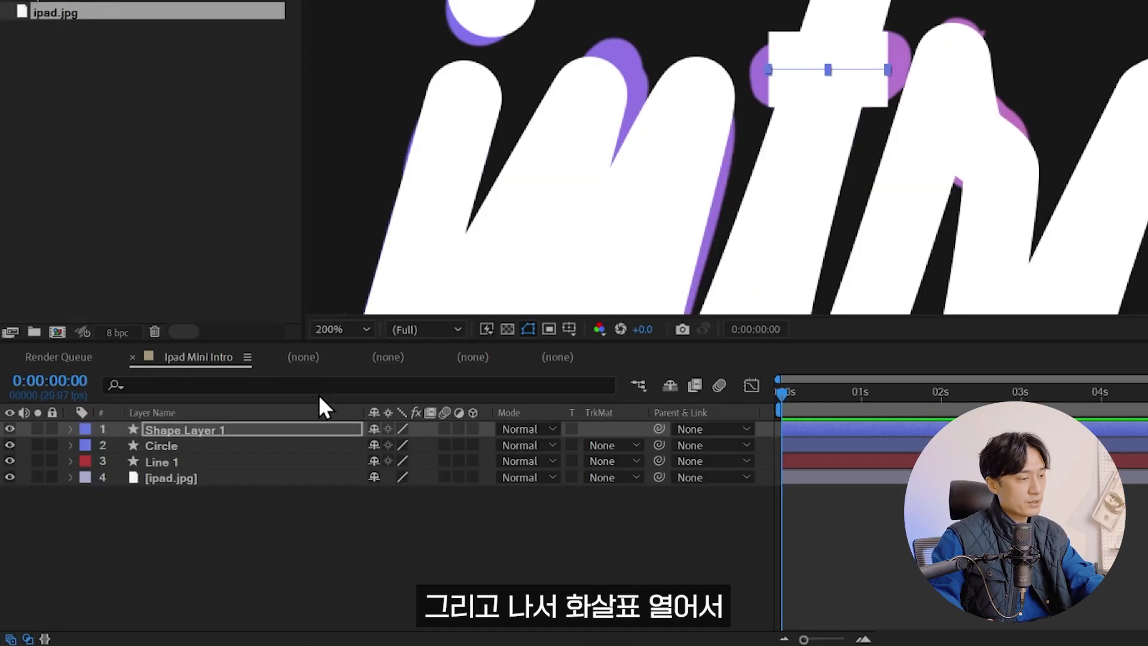
Step: In the shape's Stroke 1, set Line Cap to Round Cap and Line Join to Round Join
{"action": "left_click", "coordinate": [52, 490]}
{"action": "left_click", "coordinate": [86, 447]}
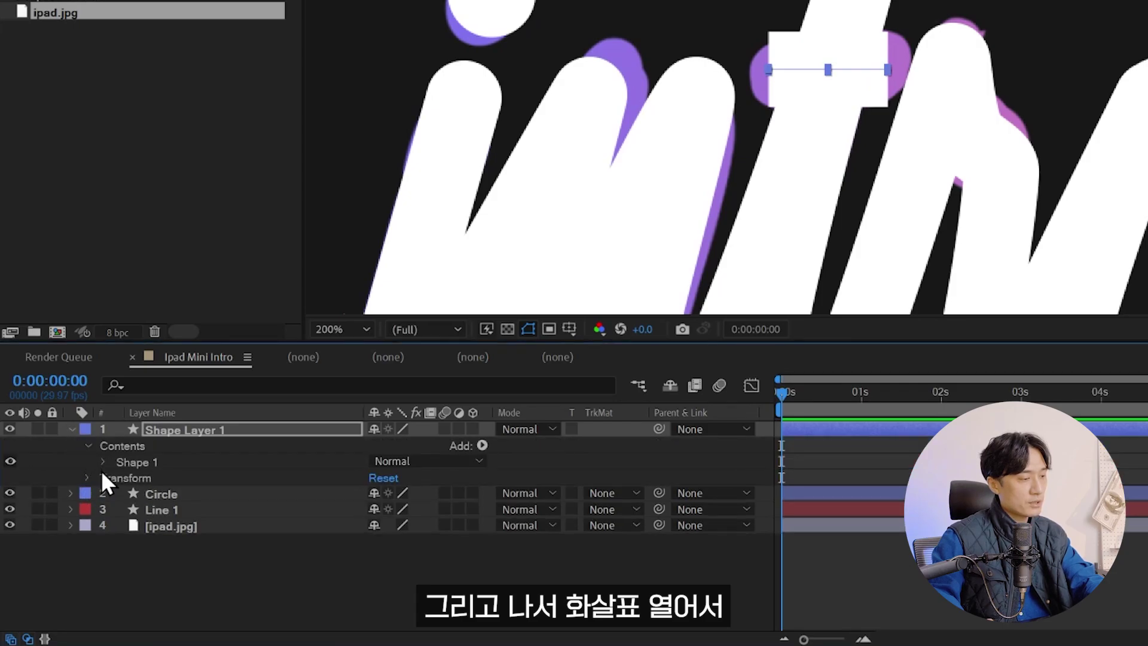
{"action": "left_click", "coordinate": [105, 462]}
{"action": "left_click", "coordinate": [120, 494]}
{"action": "left_click", "coordinate": [428, 541]}
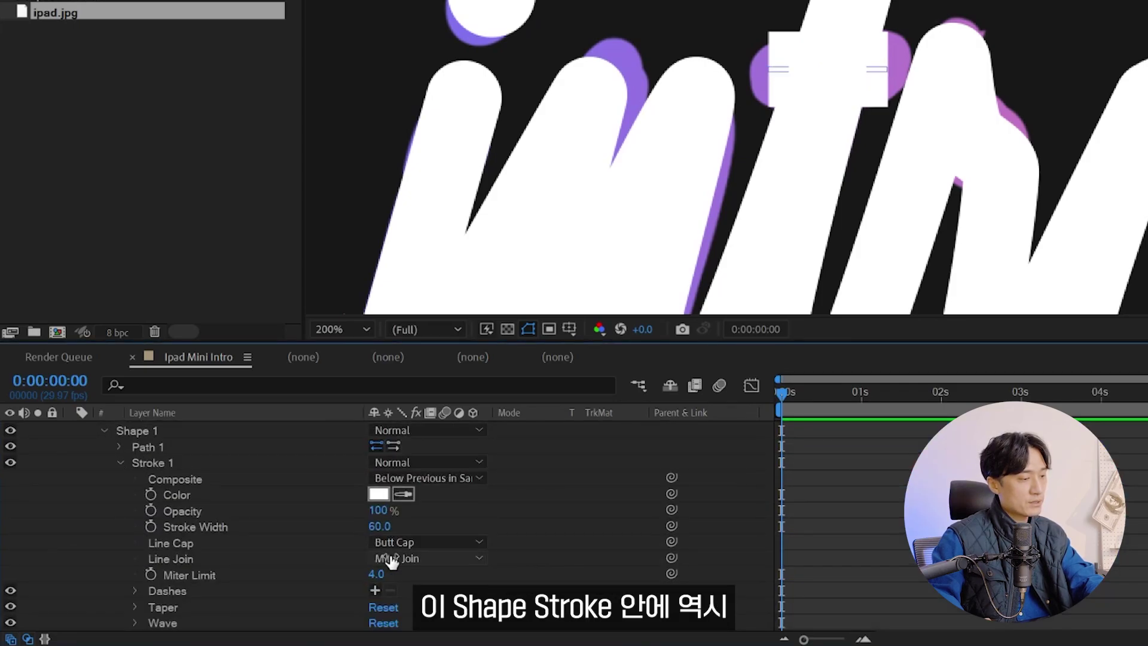
{"action": "left_click", "coordinate": [413, 560]}
{"action": "left_click", "coordinate": [416, 558]}
{"action": "left_click", "coordinate": [423, 597]}
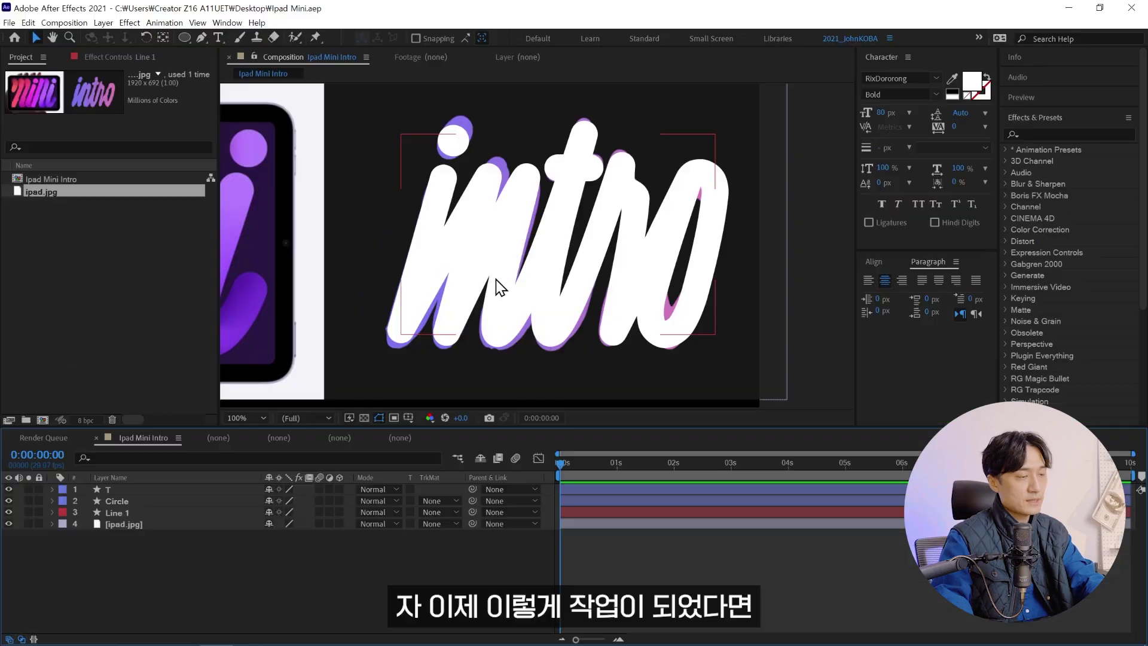
Step: Hide ipad.jpg, drag T, Circle and Line 1 to the composition centre, and search effects for 'thicc'
{"action": "left_click", "coordinate": [120, 525]}
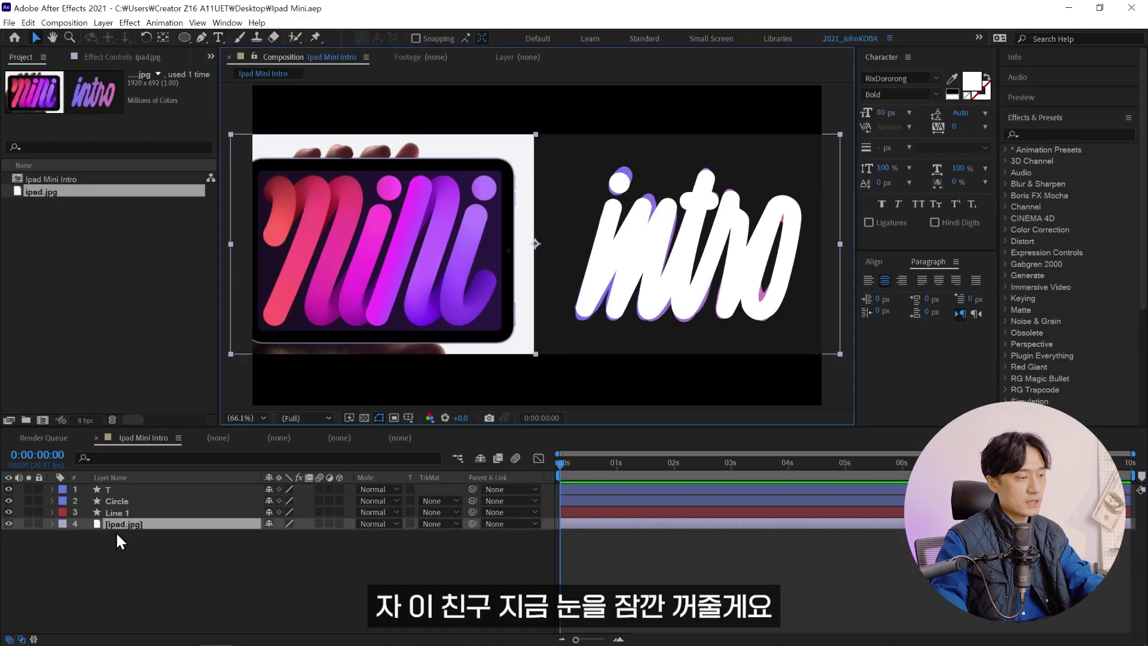
{"action": "left_click", "coordinate": [9, 523]}
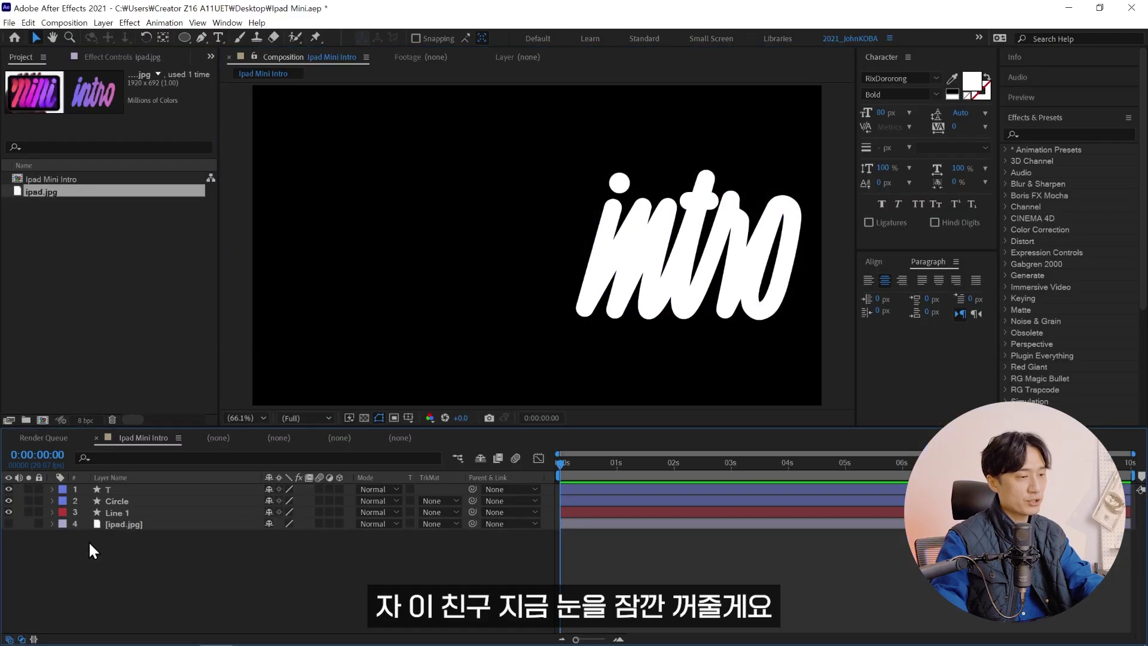
{"action": "left_click", "coordinate": [165, 489]}
{"action": "left_click", "coordinate": [132, 513], "text": "shift"}
{"action": "left_click_drag", "start_coordinate": [694, 245], "coordinate": [511, 287]}
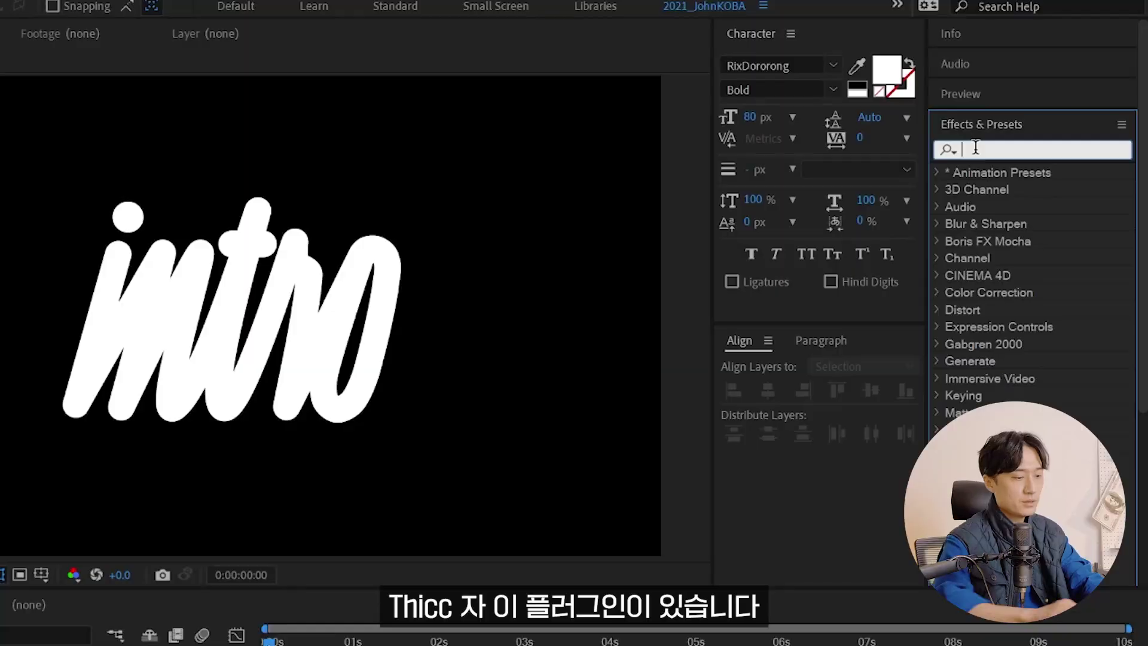
{"action": "type", "text": "th"}
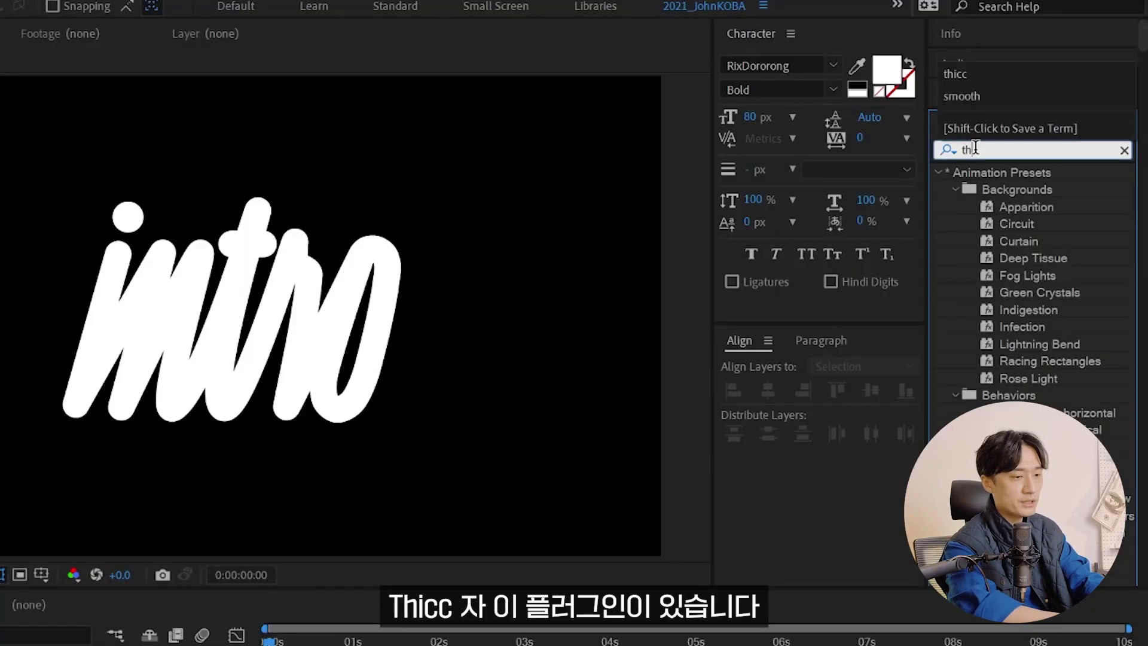
{"action": "type", "text": "icc"}
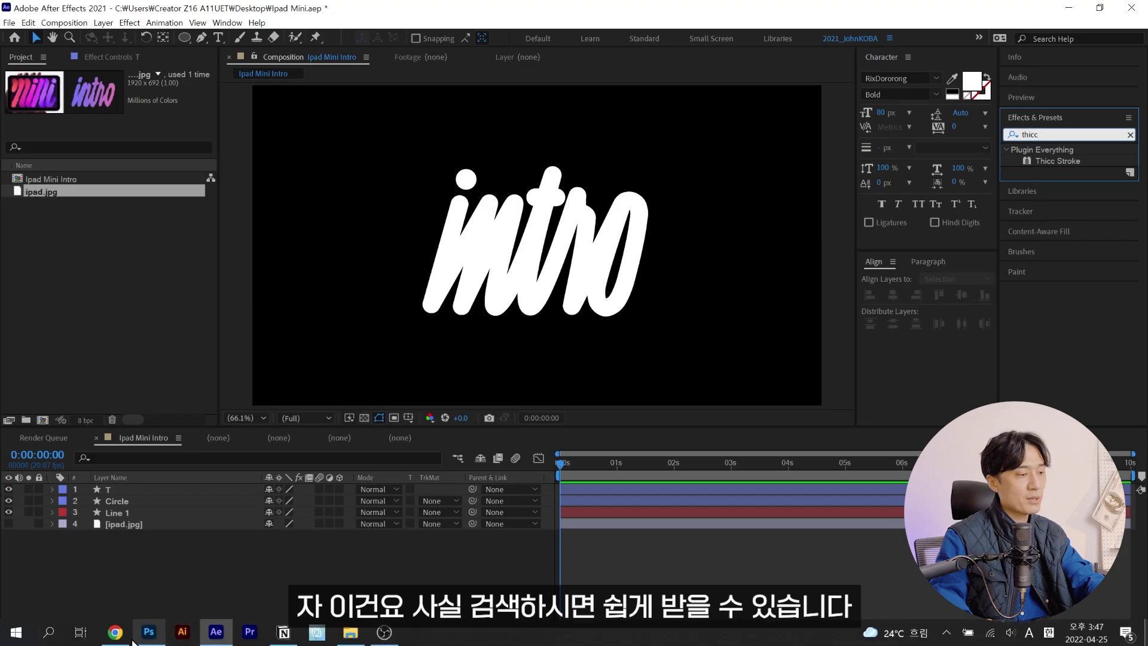
{"action": "left_click", "coordinate": [179, 635]}
Step: In a new tab, Google 'thicc stroke' free download and open the Plugin Everything result
{"action": "left_click", "coordinate": [179, 13]}
{"action": "type", "text": "thicc"}
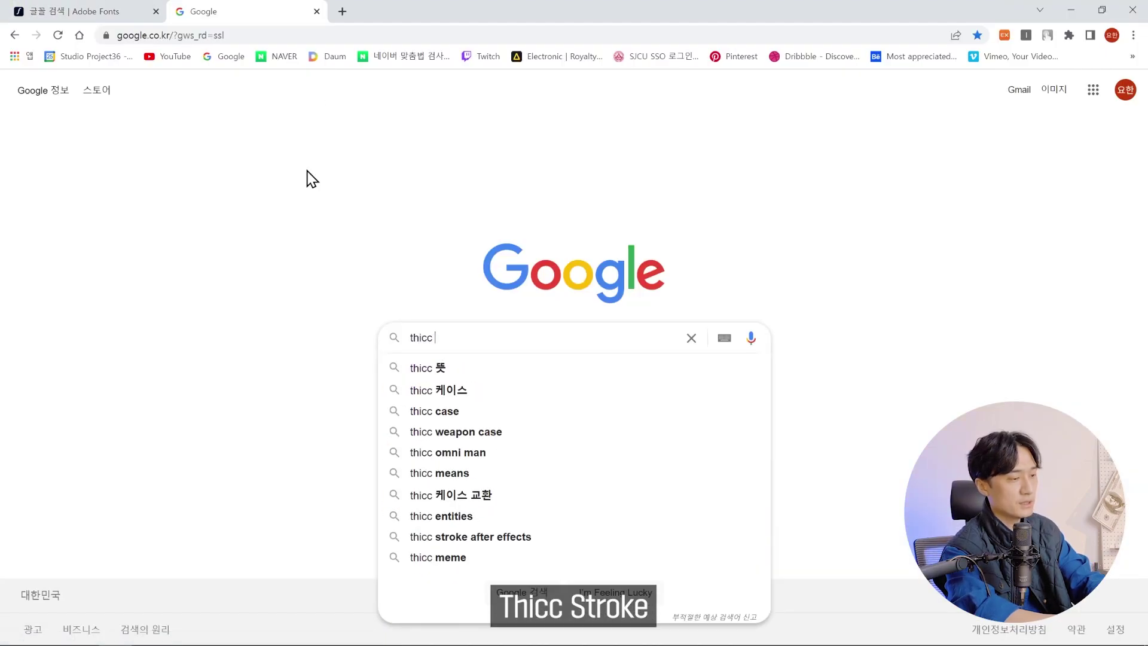
{"action": "type", "text": " stroke"}
{"action": "key", "text": "Down"}
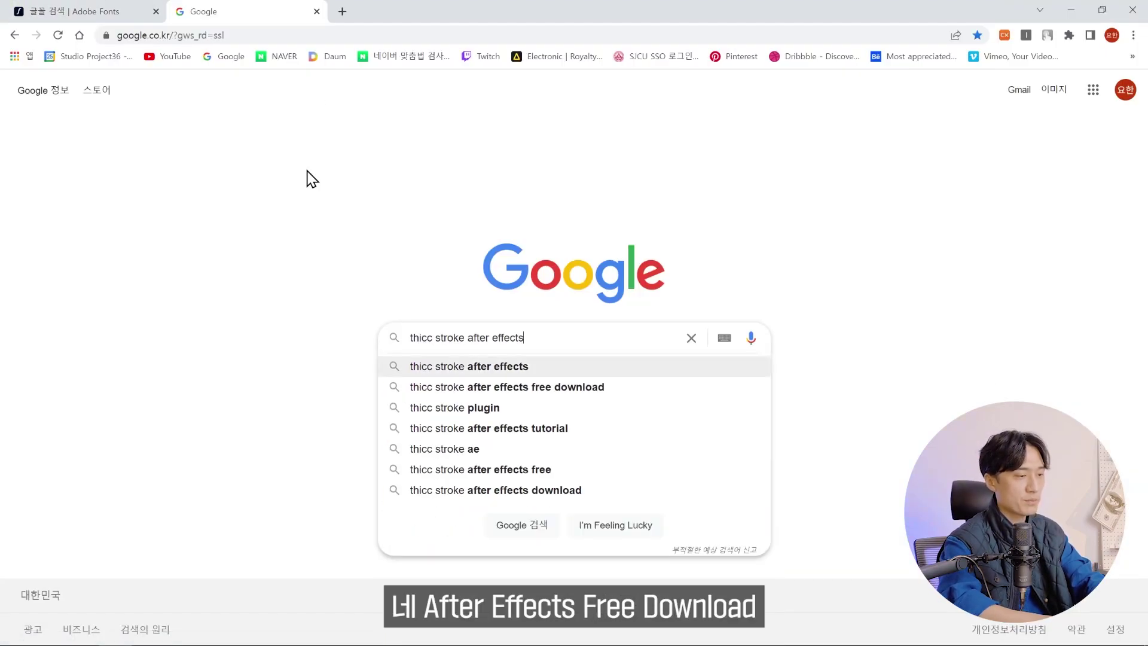
{"action": "key", "text": "Down"}
{"action": "key", "text": "Return"}
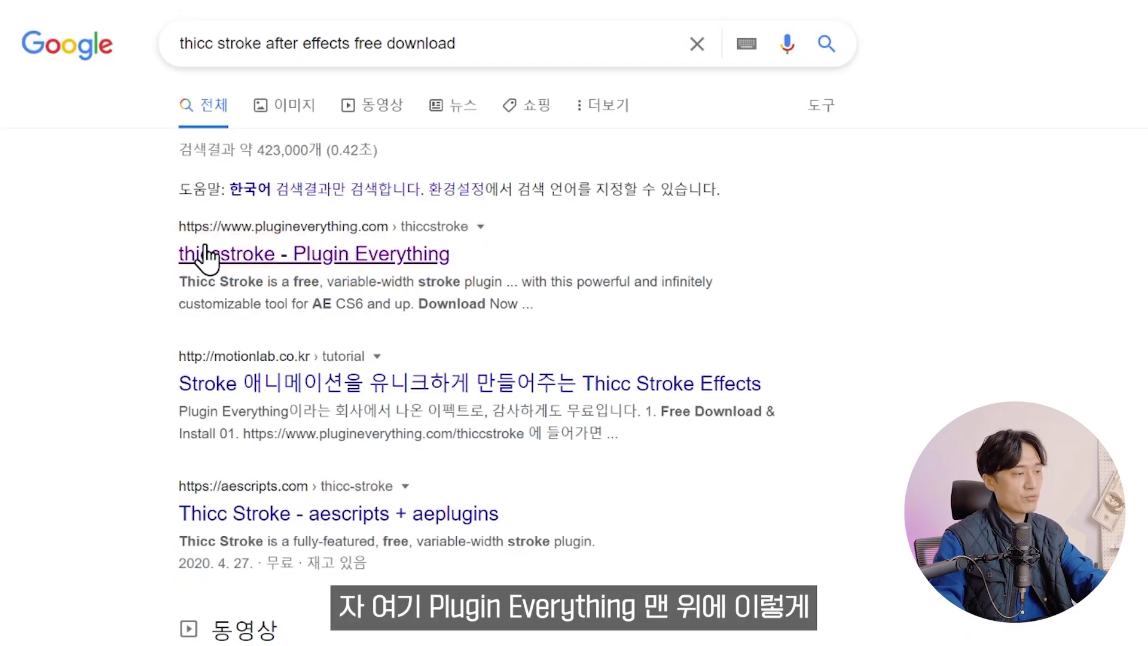
{"action": "left_click", "coordinate": [296, 259]}
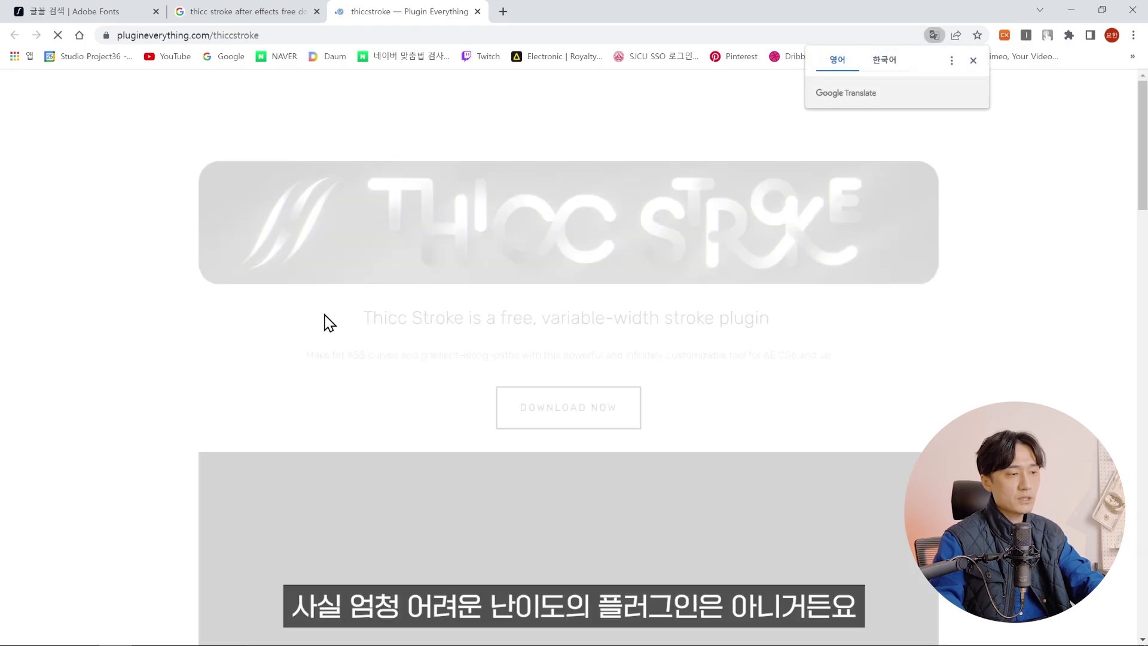
Step: Scroll through the Thicc Stroke page to review its download and features
{"action": "scroll", "coordinate": [1059, 350], "scroll_direction": "down", "scroll_amount": 2}
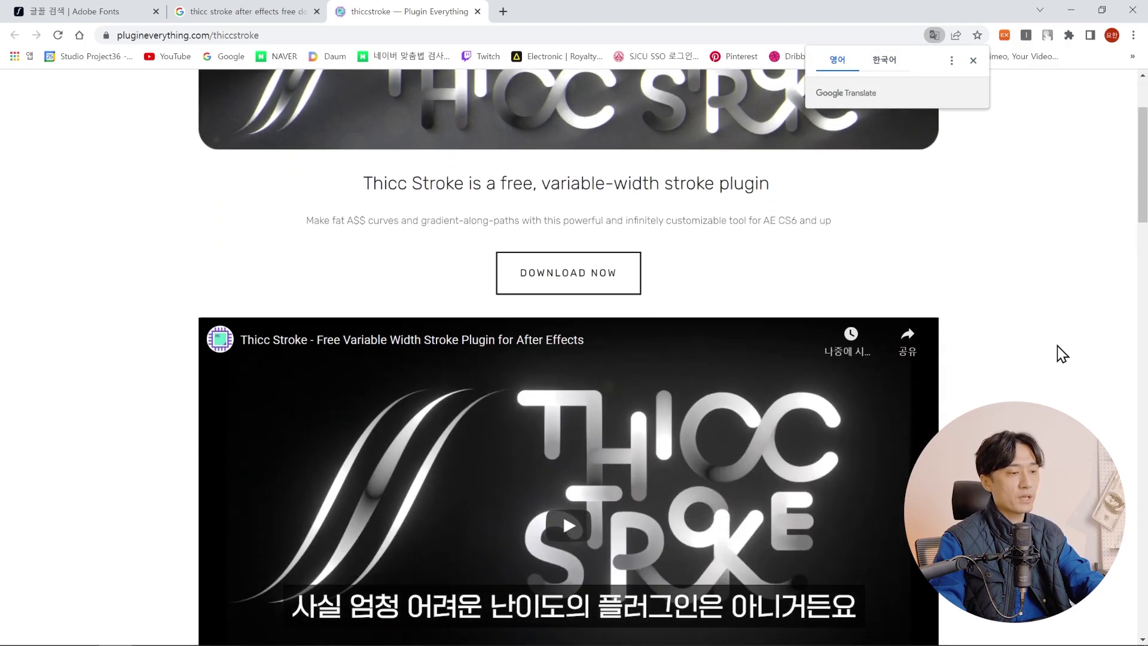
{"action": "scroll", "coordinate": [909, 291], "scroll_direction": "down", "scroll_amount": 8}
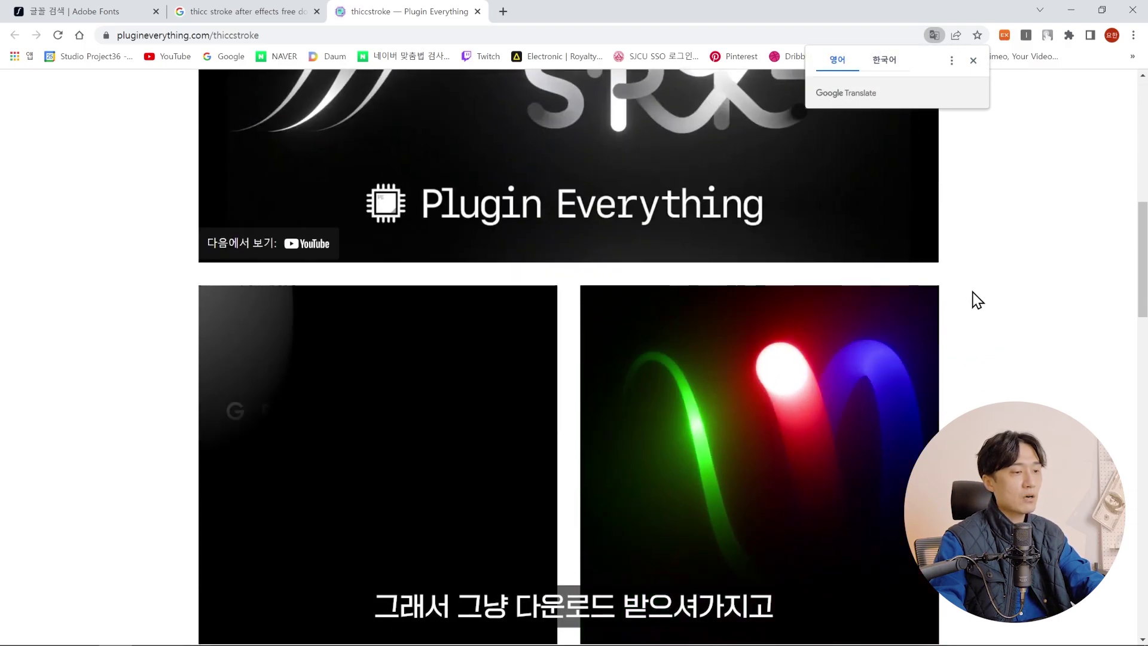
{"action": "scroll", "coordinate": [1002, 305], "scroll_direction": "down", "scroll_amount": 6}
{"action": "scroll", "coordinate": [1000, 303], "scroll_direction": "up", "scroll_amount": 3}
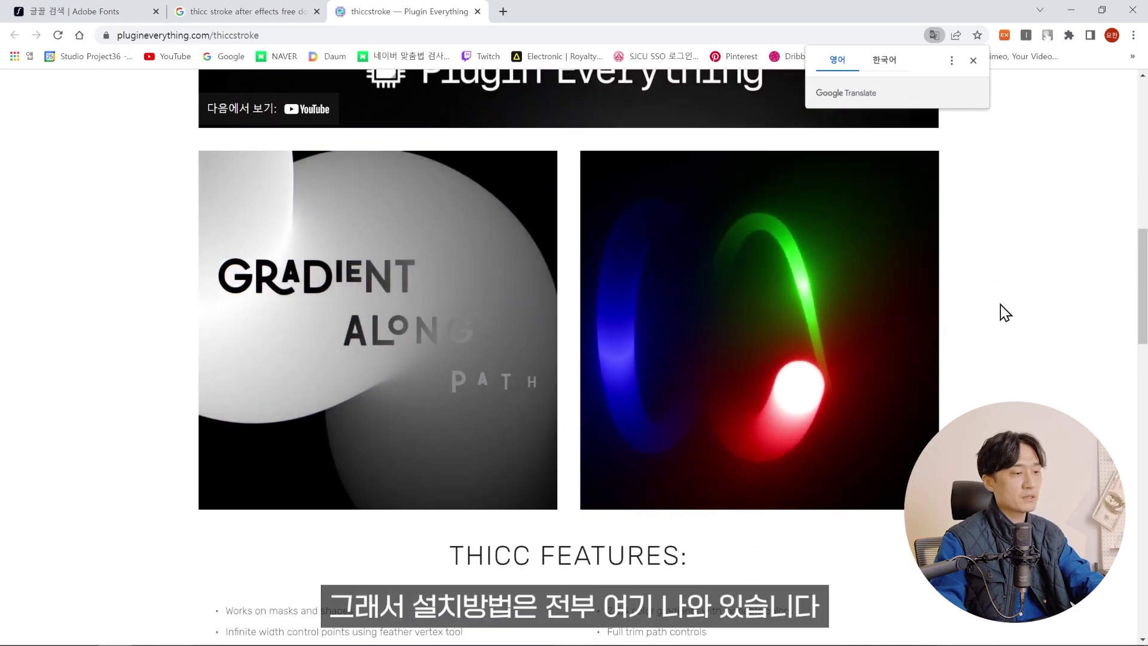
{"action": "scroll", "coordinate": [1000, 304], "scroll_direction": "down", "scroll_amount": 9}
{"action": "scroll", "coordinate": [1004, 323], "scroll_direction": "down", "scroll_amount": 11}
{"action": "scroll", "coordinate": [1005, 327], "scroll_direction": "down", "scroll_amount": 3}
{"action": "scroll", "coordinate": [978, 305], "scroll_direction": "up", "scroll_amount": 3}
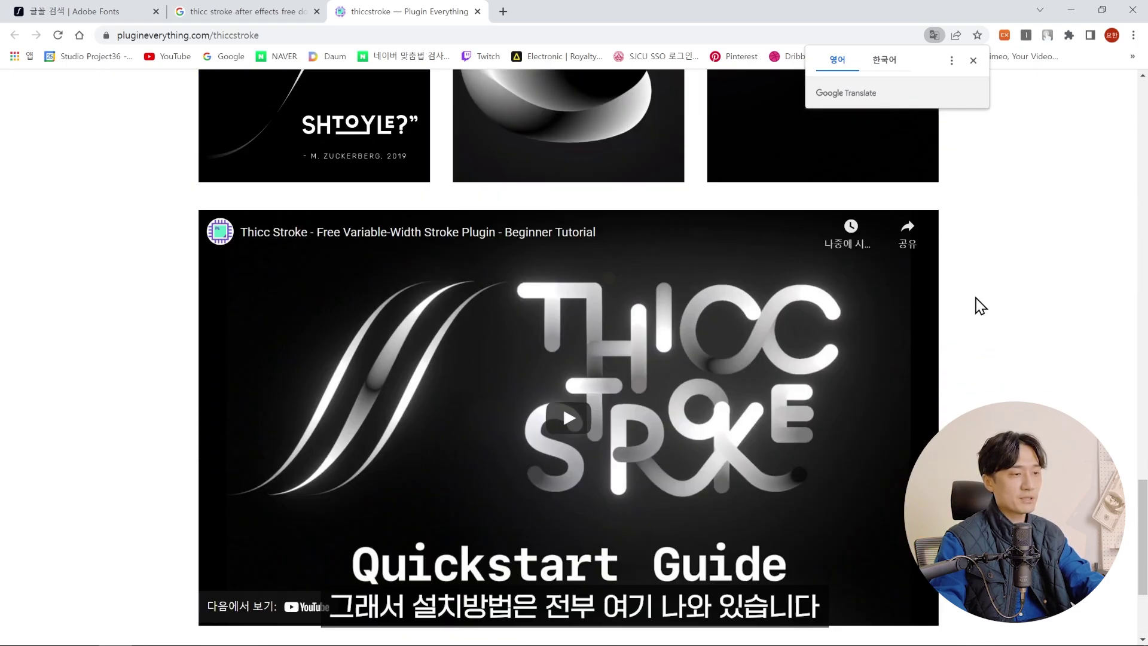
{"action": "scroll", "coordinate": [976, 306], "scroll_direction": "up", "scroll_amount": 5}
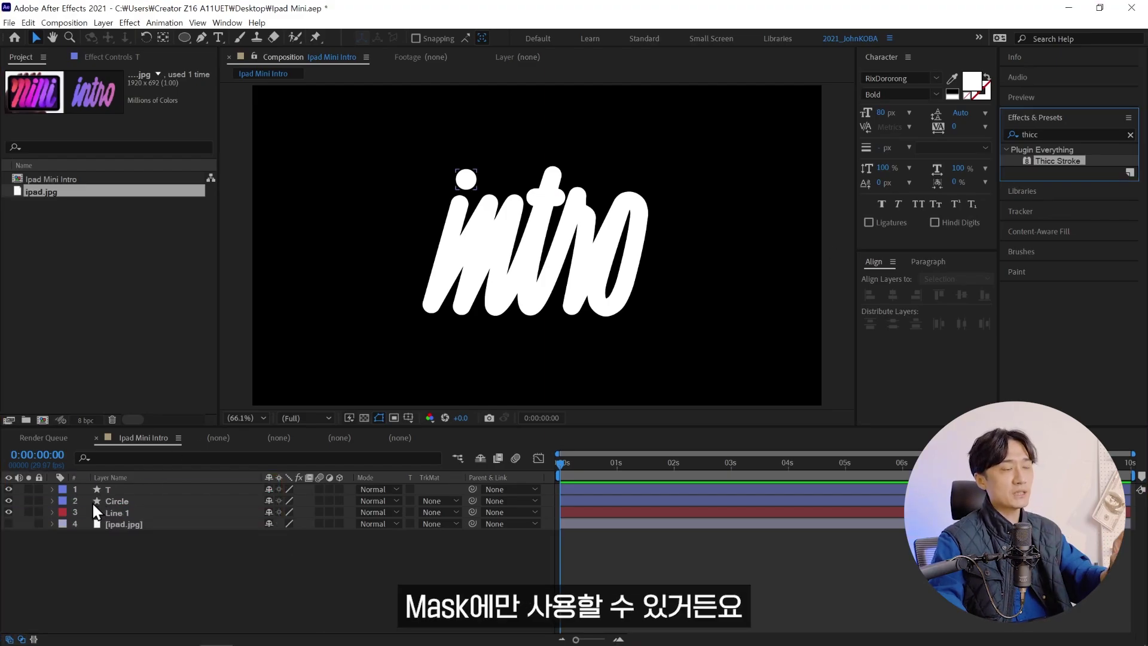
Step: Create a new black solid named 'Logo' with Ctrl+Y
{"action": "left_click", "coordinate": [146, 548]}
{"action": "key", "text": "ctrl+y"}
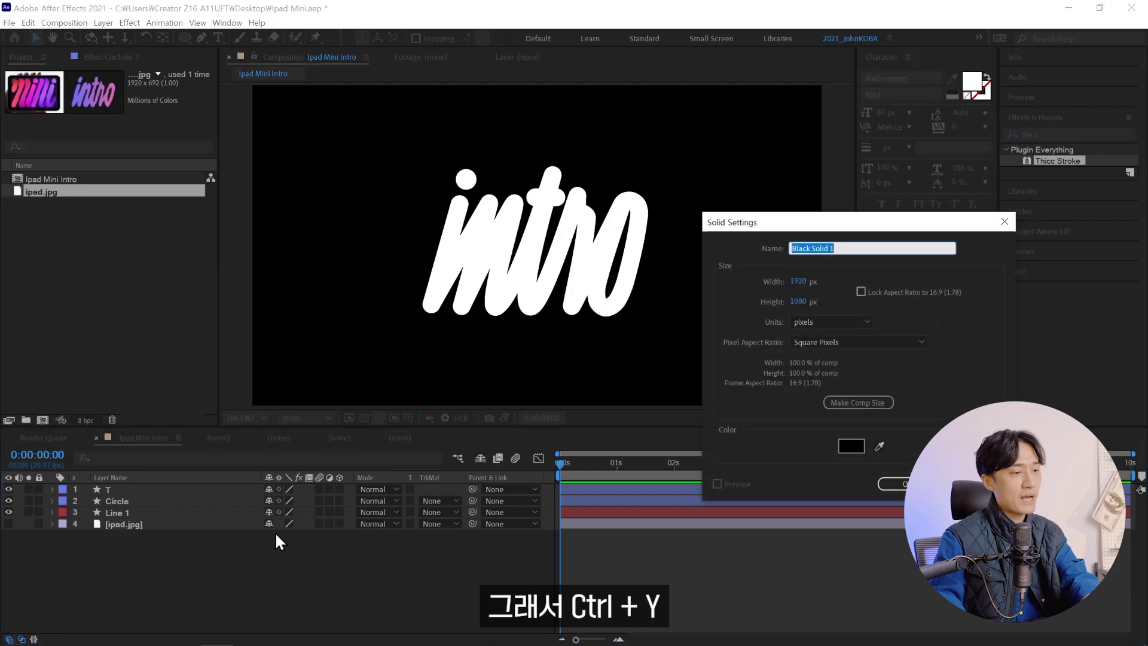
{"action": "left_click_drag", "start_coordinate": [855, 226], "coordinate": [569, 164]}
{"action": "type", "text": "Logo"}
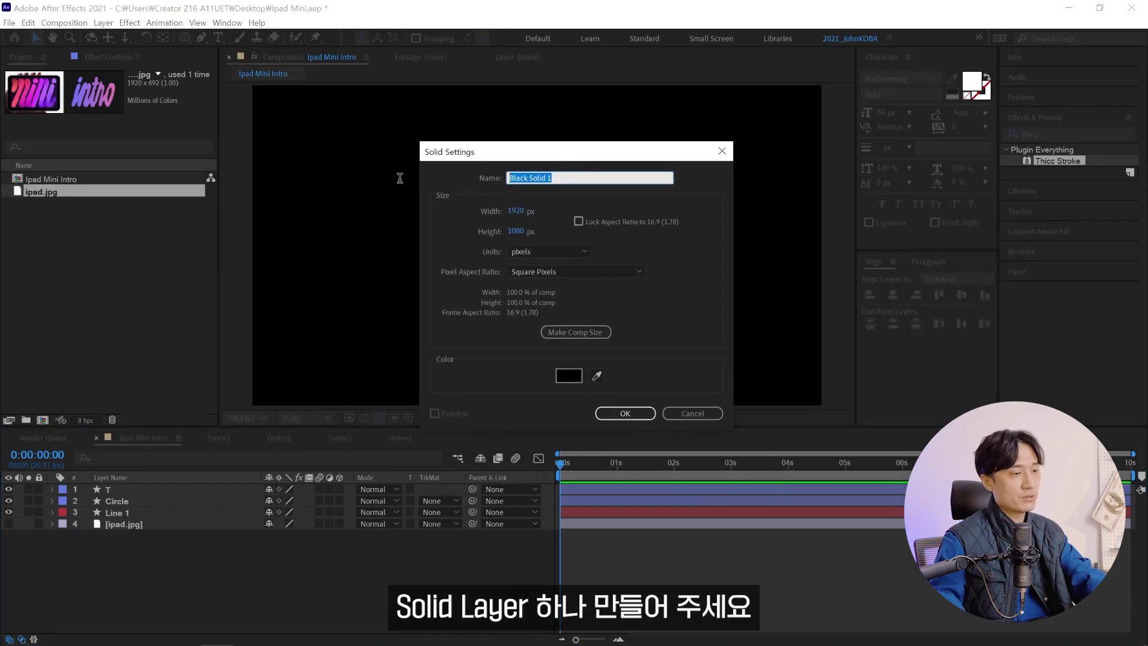
{"action": "key", "text": "Return"}
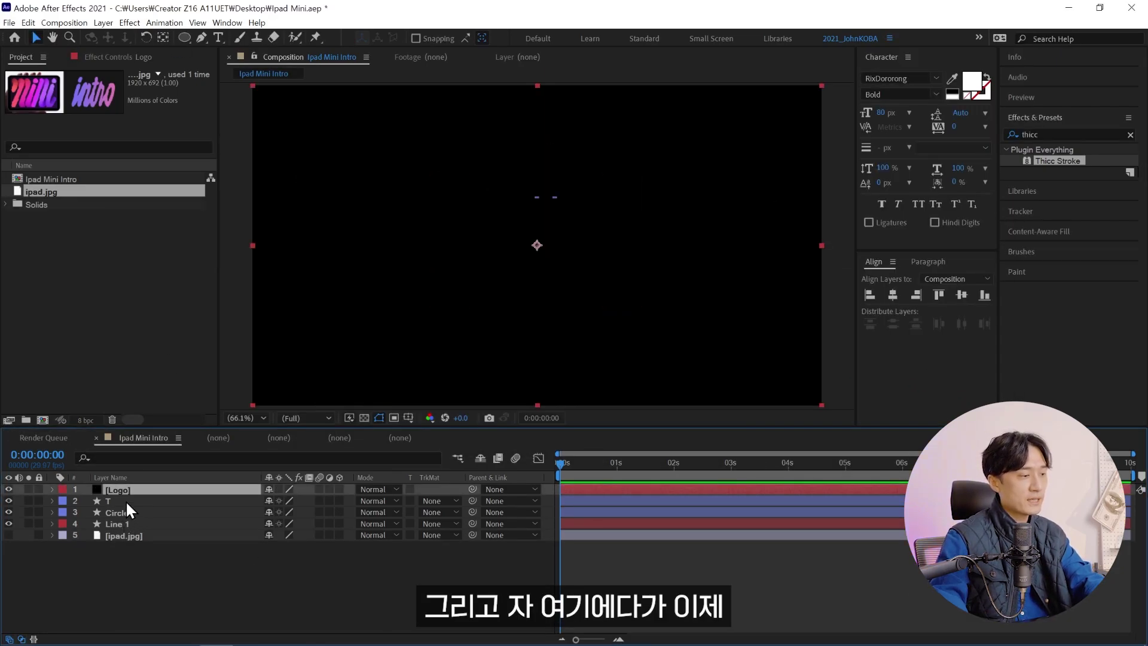
Step: Set a keyframe on Line 1 > Contents > Shape 1 > Path 1's Path property
{"action": "left_click", "coordinate": [110, 522]}
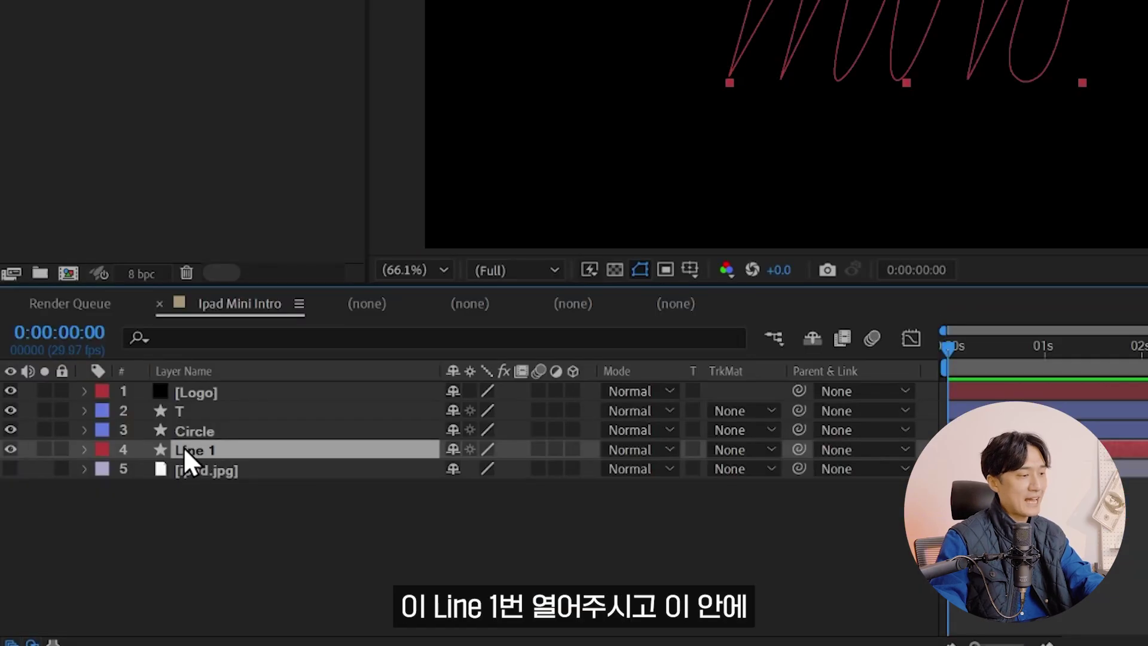
{"action": "left_click", "coordinate": [84, 450]}
{"action": "left_click", "coordinate": [104, 470]}
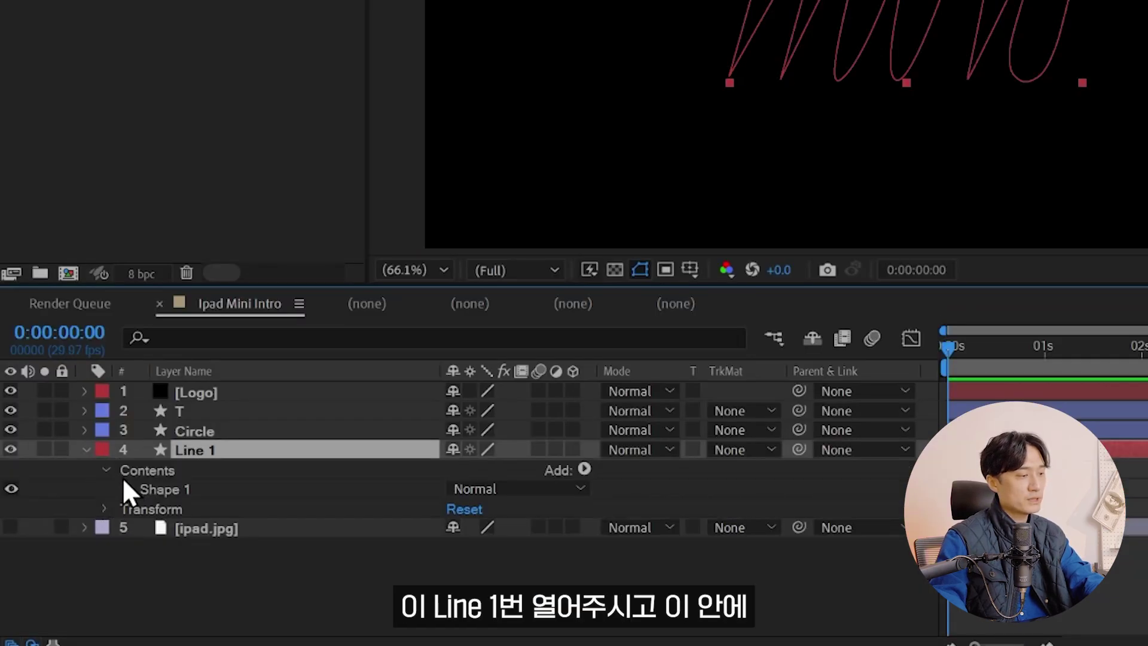
{"action": "left_click", "coordinate": [123, 489]}
{"action": "left_click", "coordinate": [143, 506]}
{"action": "left_click", "coordinate": [145, 508]}
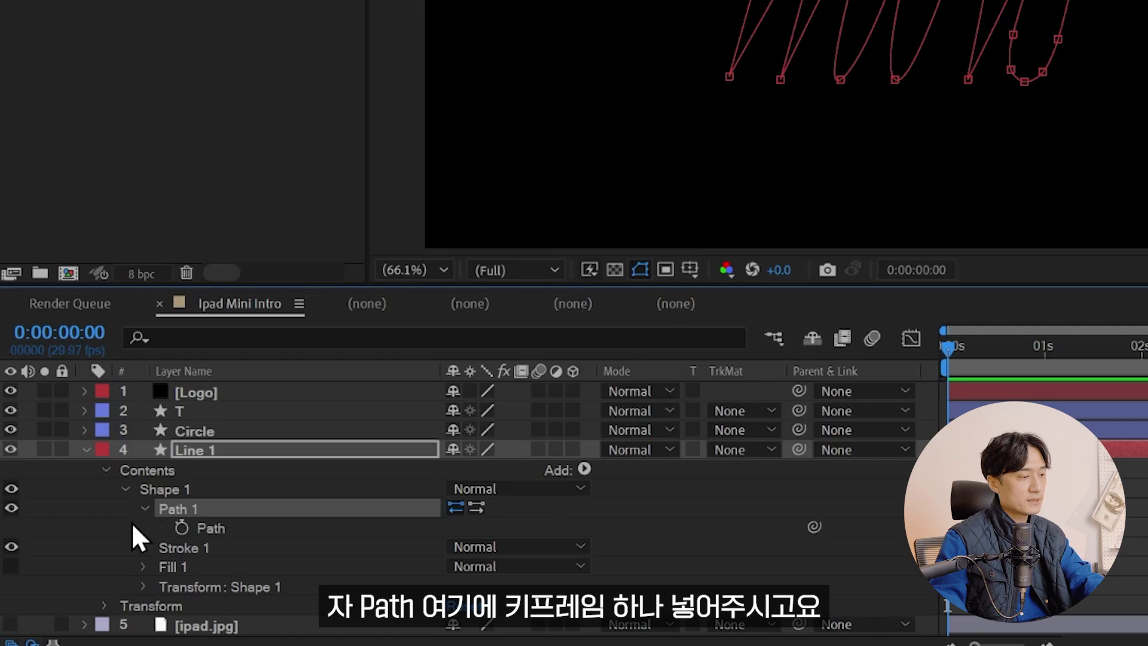
{"action": "left_click", "coordinate": [181, 529]}
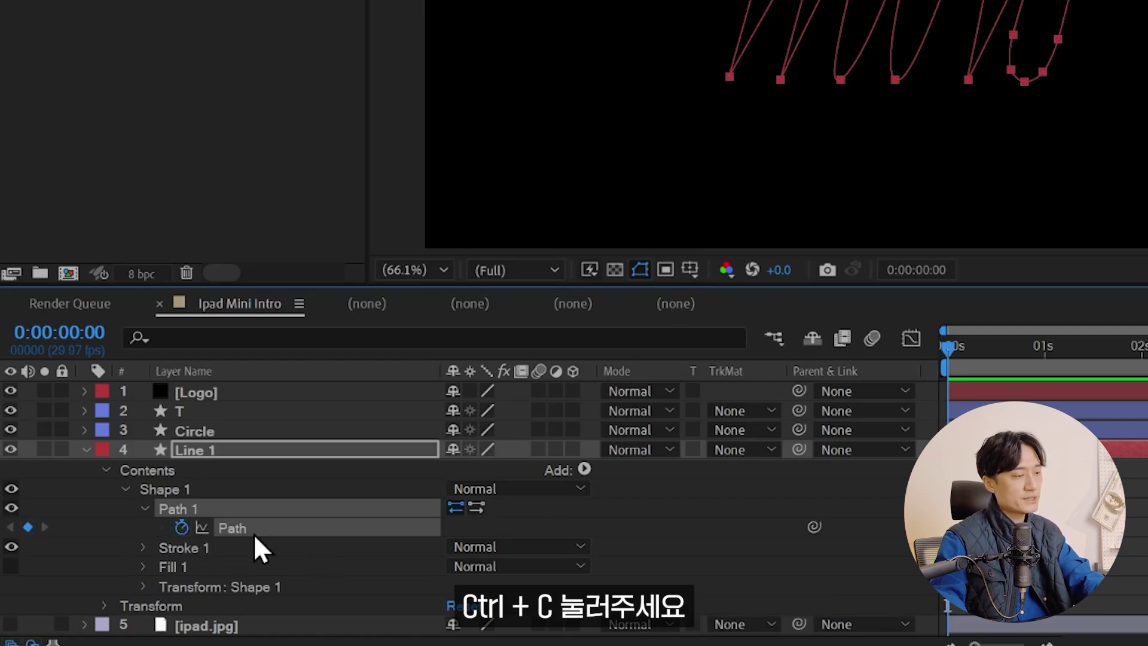
Step: Draw a rectangle mask on the Logo solid and paste the Line 1 letter path into its Mask Path
{"action": "left_click", "coordinate": [220, 390]}
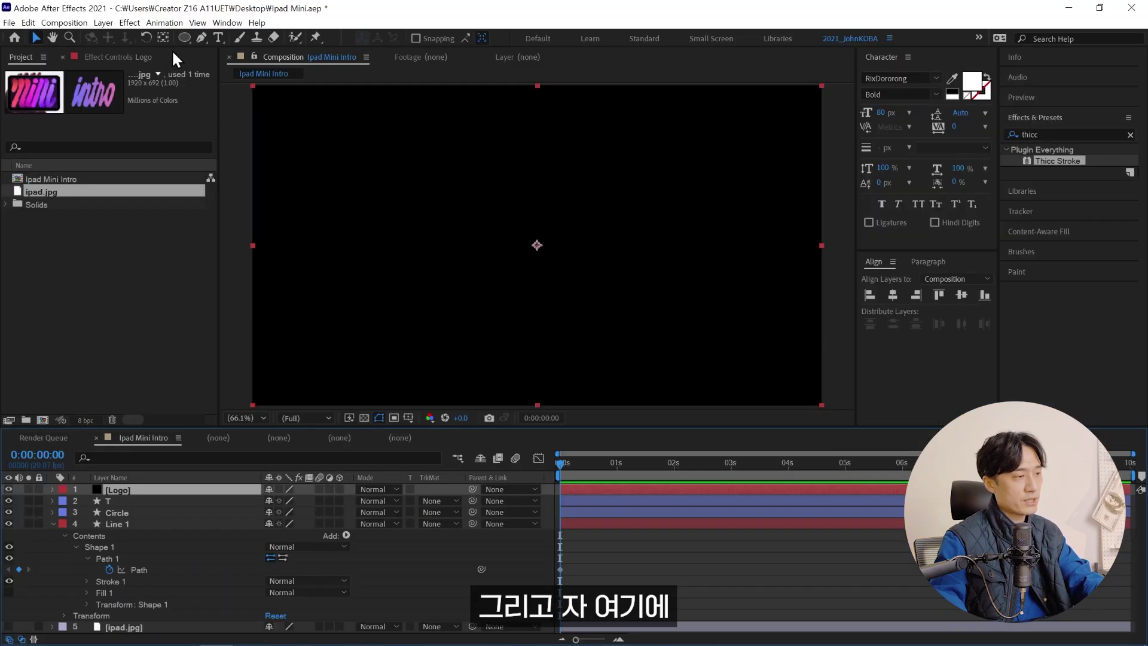
{"action": "left_click", "coordinate": [185, 37]}
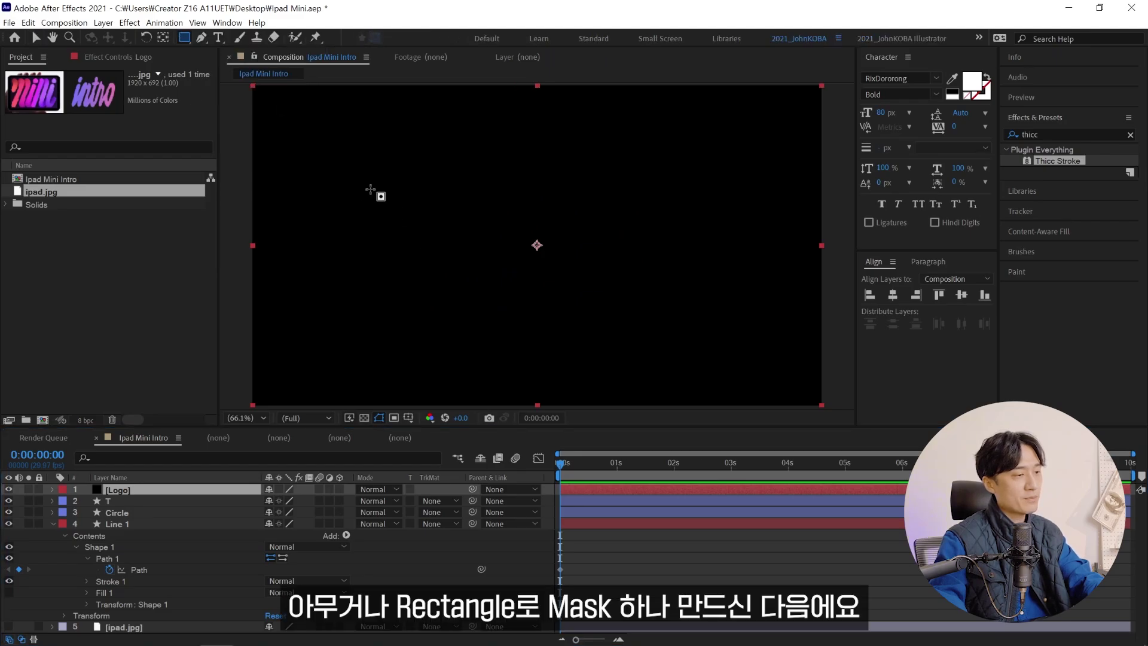
{"action": "left_click_drag", "start_coordinate": [370, 190], "coordinate": [551, 304]}
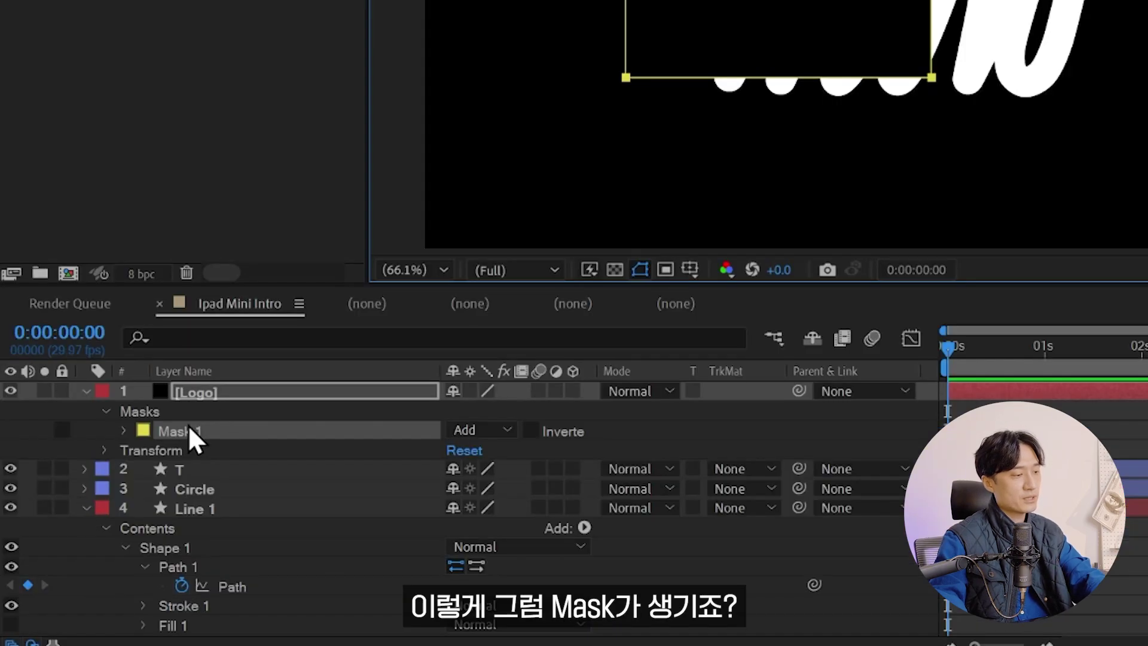
{"action": "left_click", "coordinate": [123, 431]}
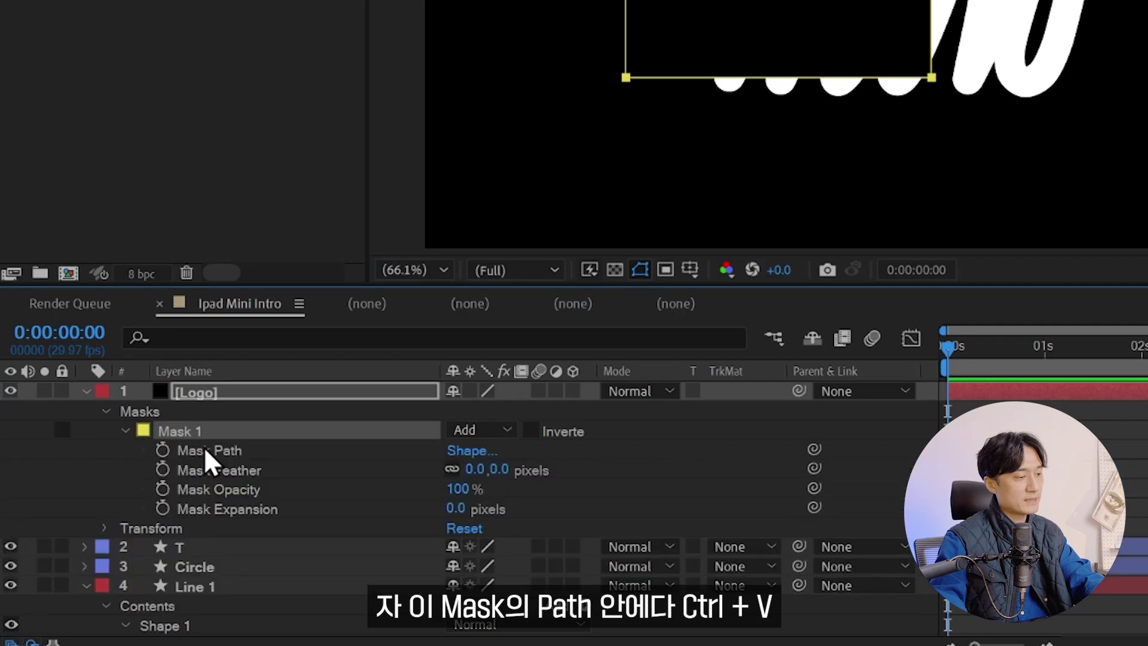
{"action": "left_click", "coordinate": [228, 450]}
{"action": "key", "text": "ctrl+v"}
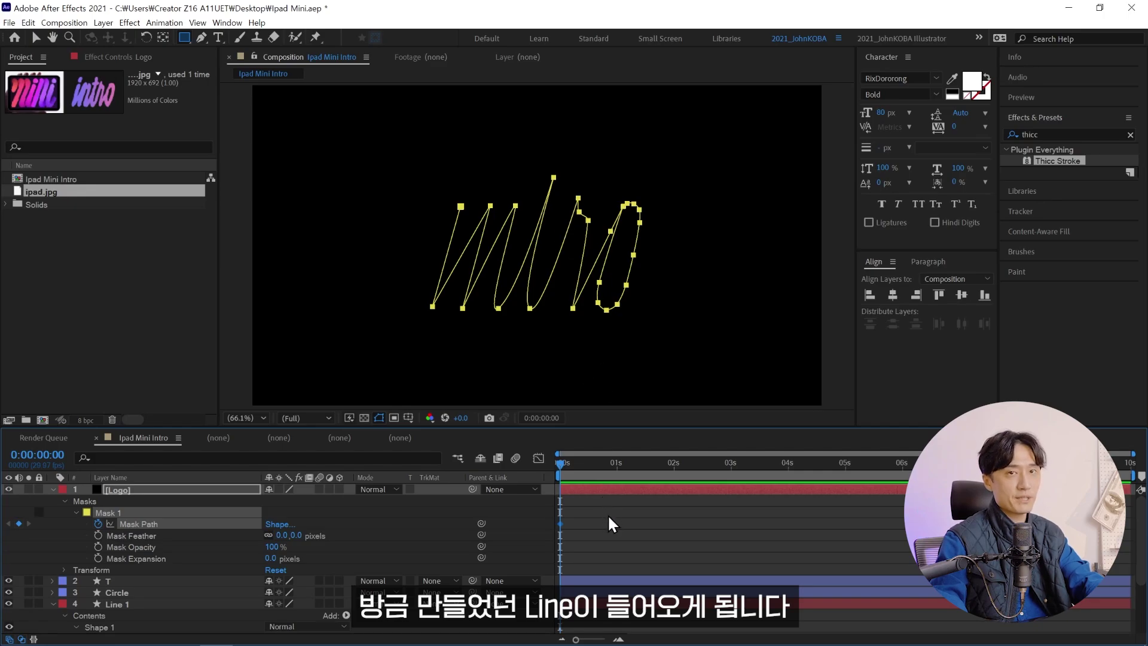
{"action": "left_click", "coordinate": [100, 583]}
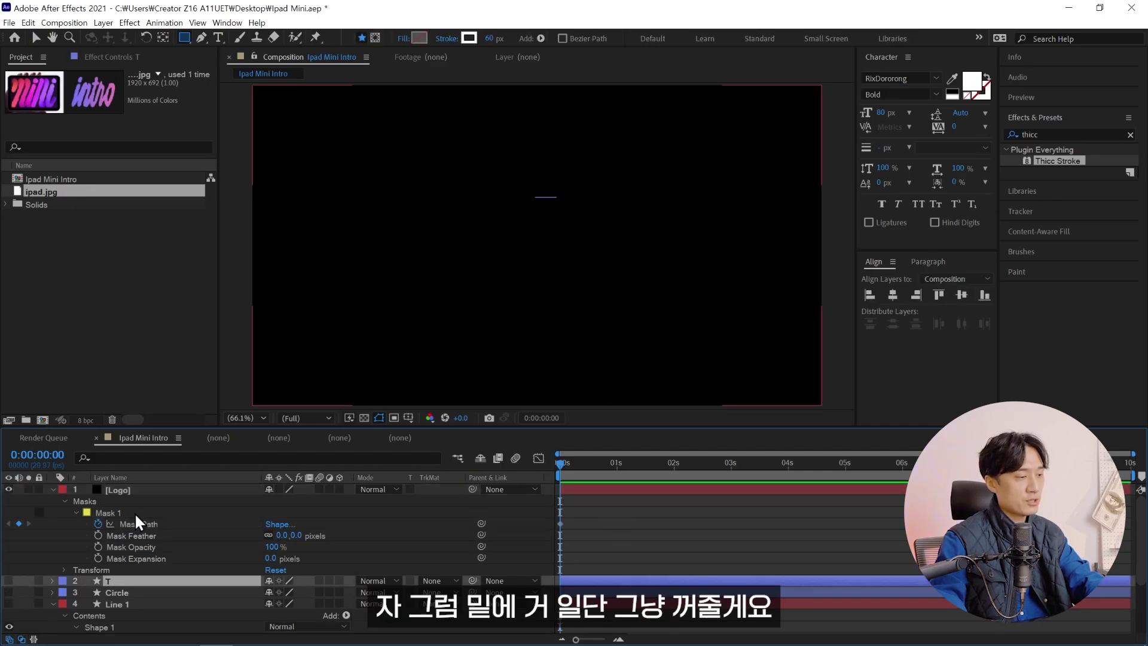
{"action": "left_click", "coordinate": [138, 490]}
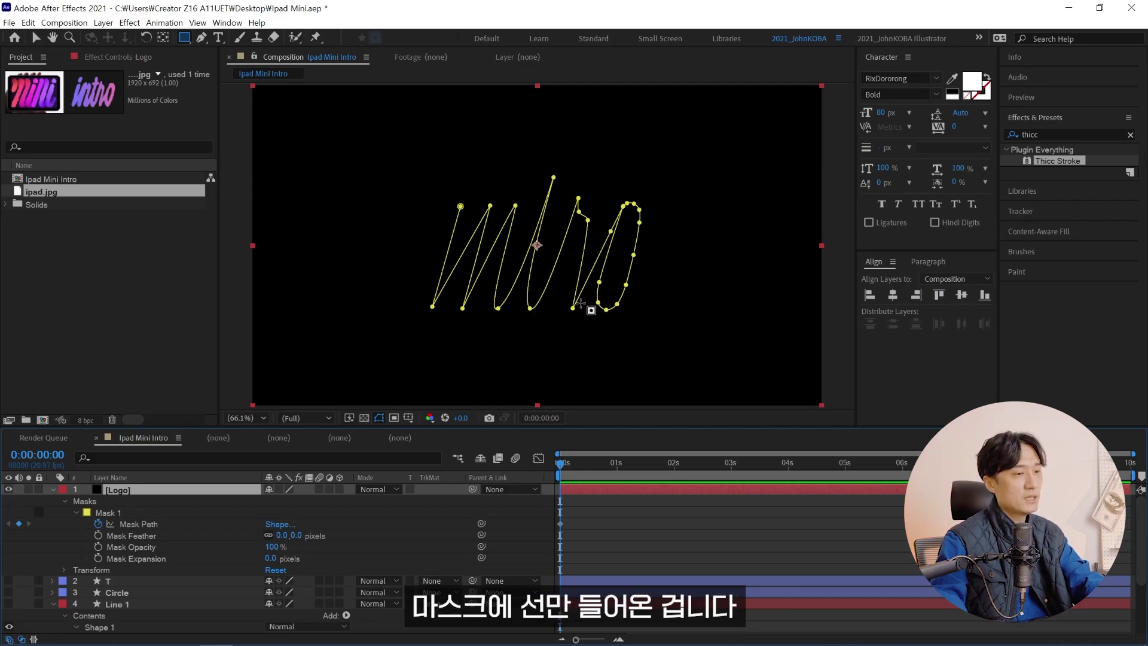
Step: Drag Thicc Stroke onto the Logo layer, widen Effect Controls, and keep Mask set to Mask 1
{"action": "left_click_drag", "start_coordinate": [1046, 167], "coordinate": [168, 490]}
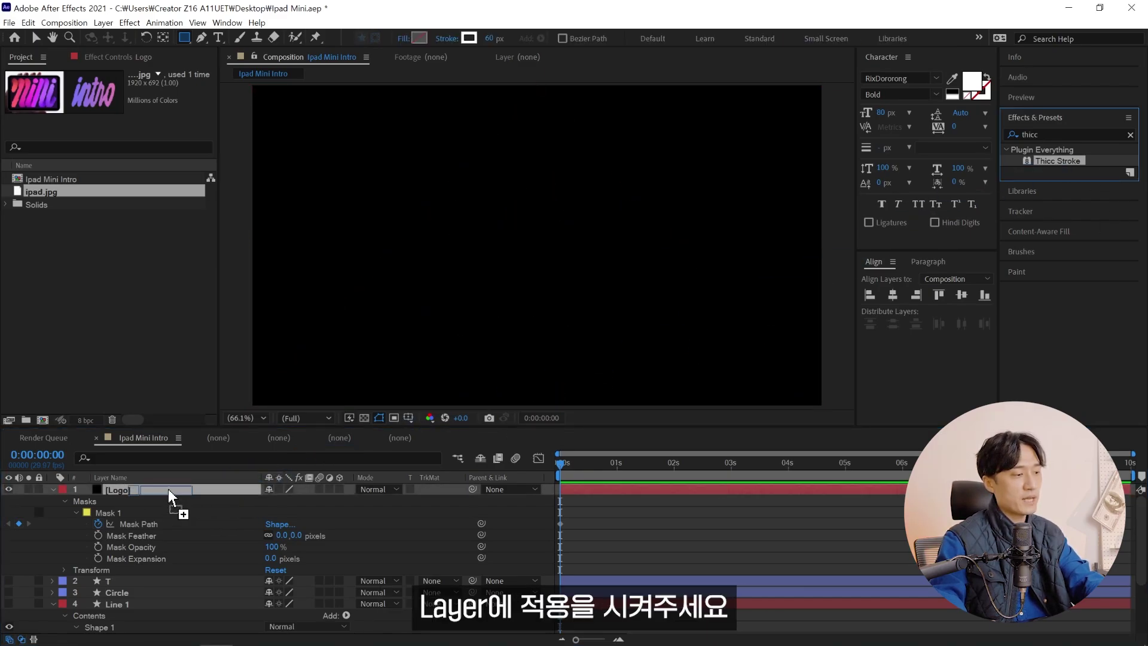
{"action": "scroll", "coordinate": [466, 274], "scroll_direction": "up", "scroll_amount": 4}
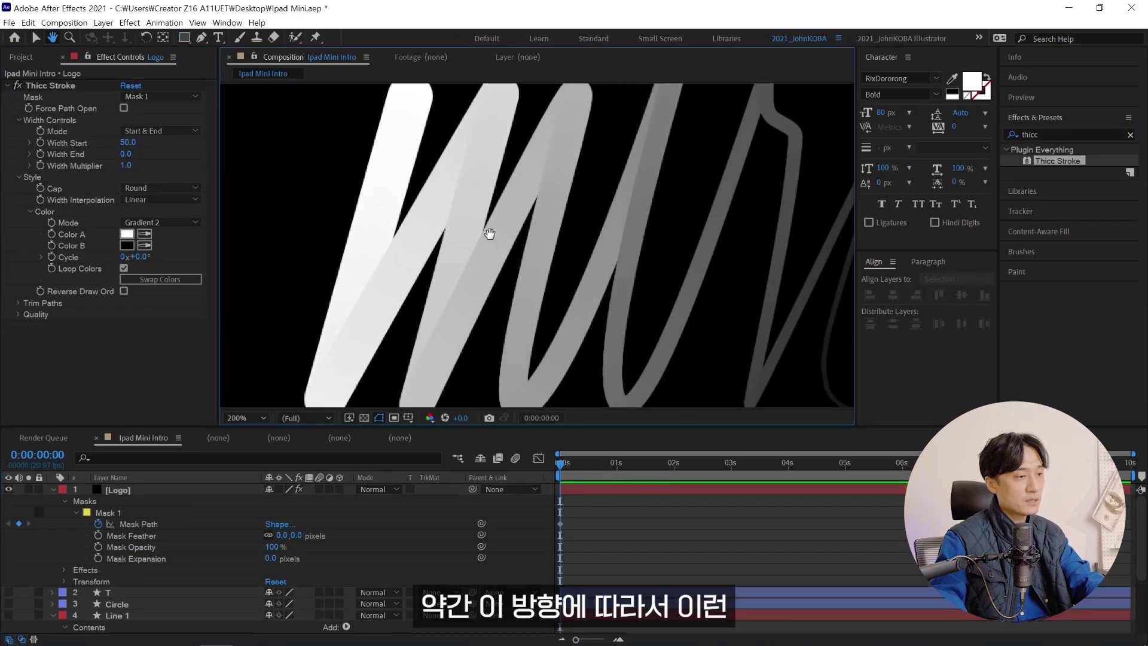
{"action": "left_click_drag", "start_coordinate": [389, 256], "coordinate": [347, 323]}
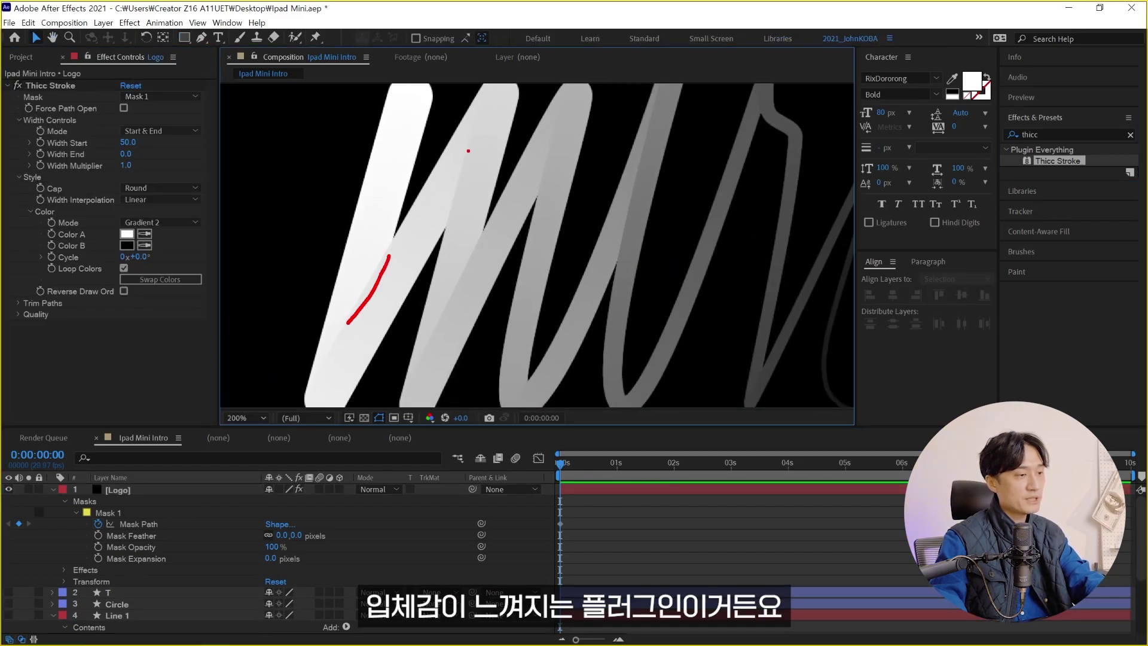
{"action": "scroll", "coordinate": [400, 242], "scroll_direction": "down", "scroll_amount": 4}
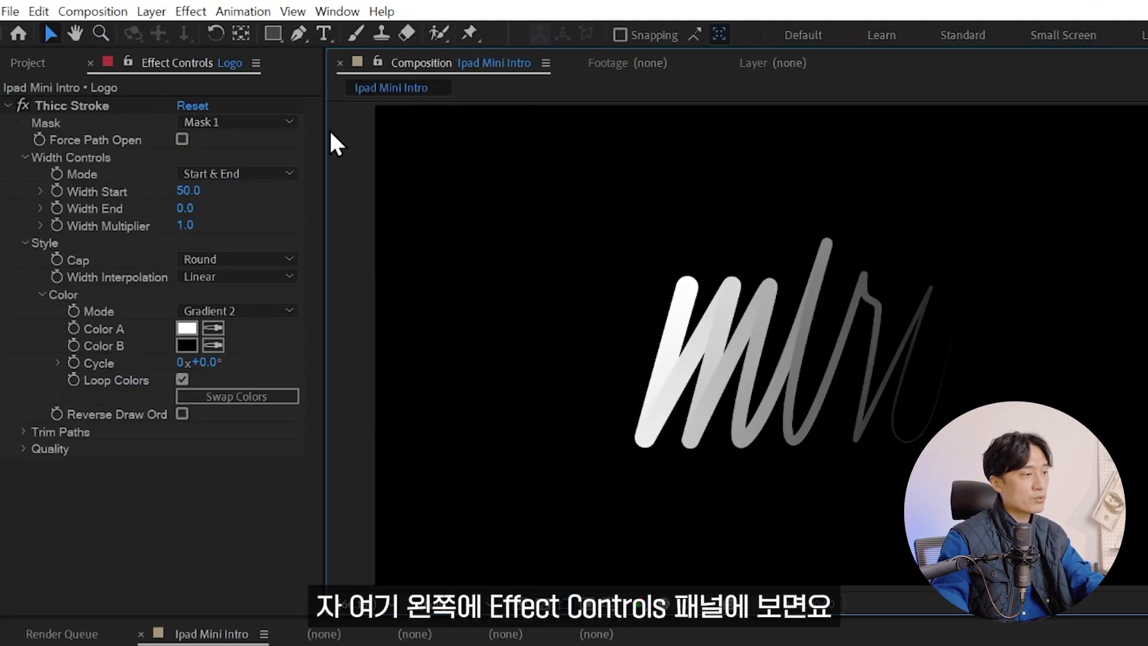
{"action": "left_click_drag", "start_coordinate": [325, 137], "coordinate": [366, 144]}
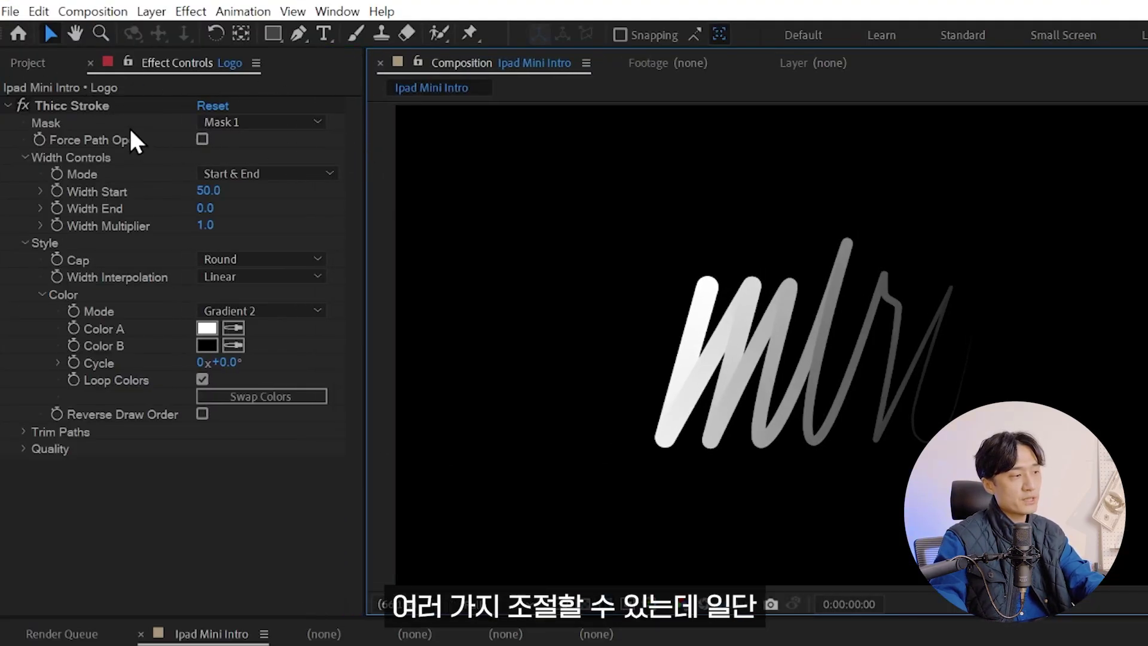
{"action": "left_click", "coordinate": [245, 122]}
{"action": "left_click", "coordinate": [272, 167]}
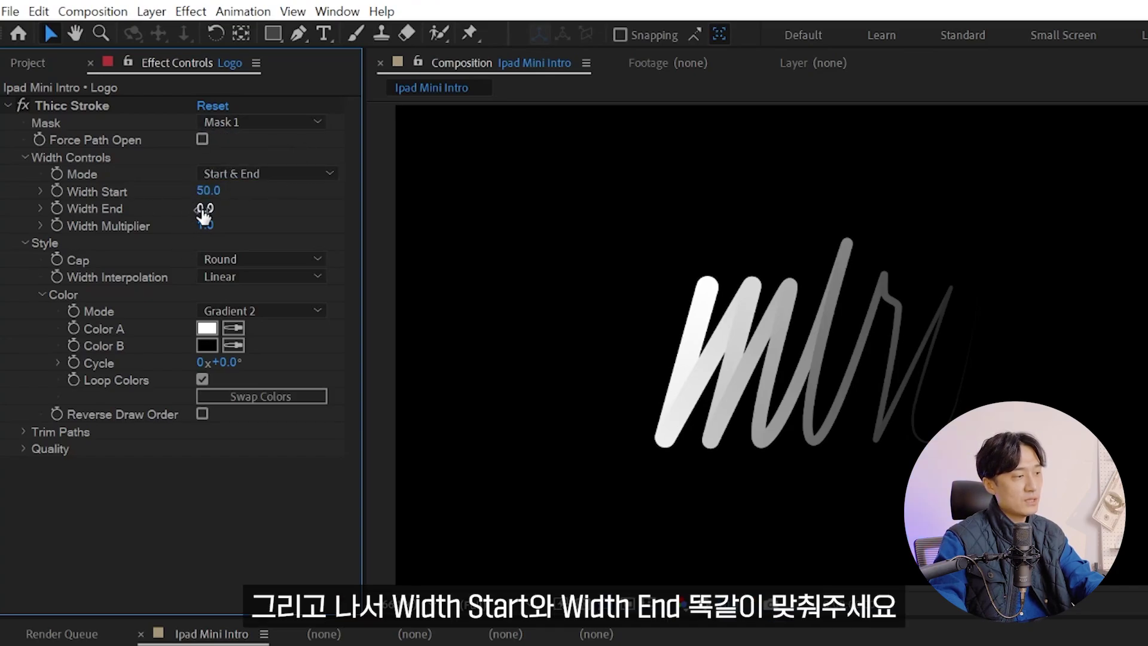
Step: Set Thicc Stroke's Width Start and Width End both to 60
{"action": "type", "text": "60"}
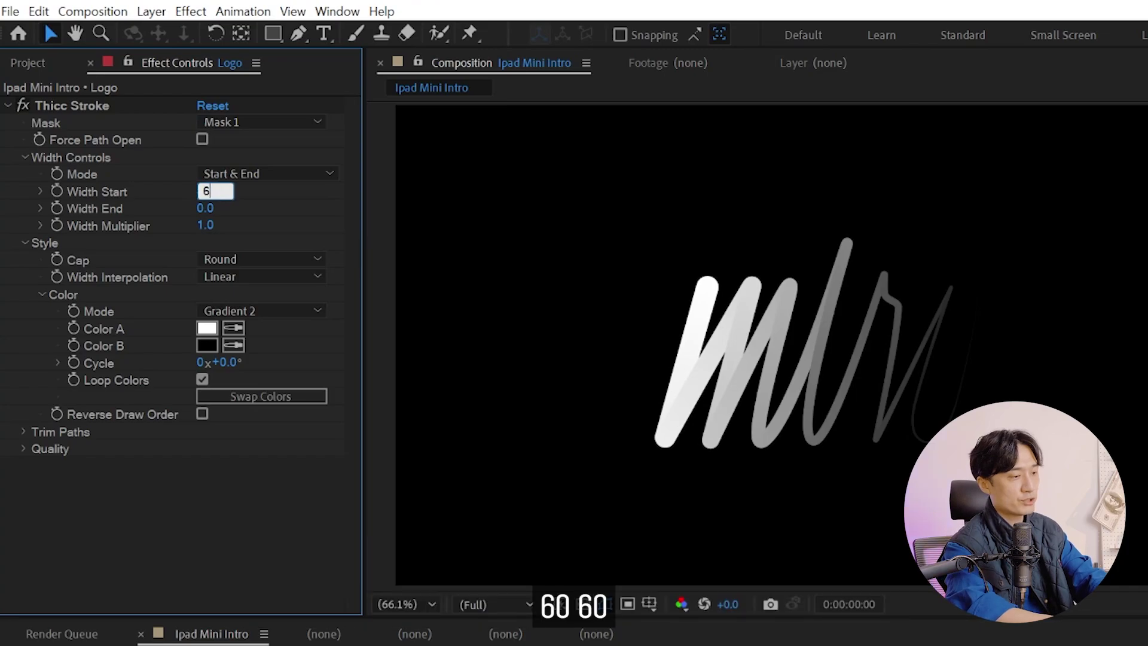
{"action": "key", "text": "Tab"}
{"action": "type", "text": "60"}
{"action": "key", "text": "Tab"}
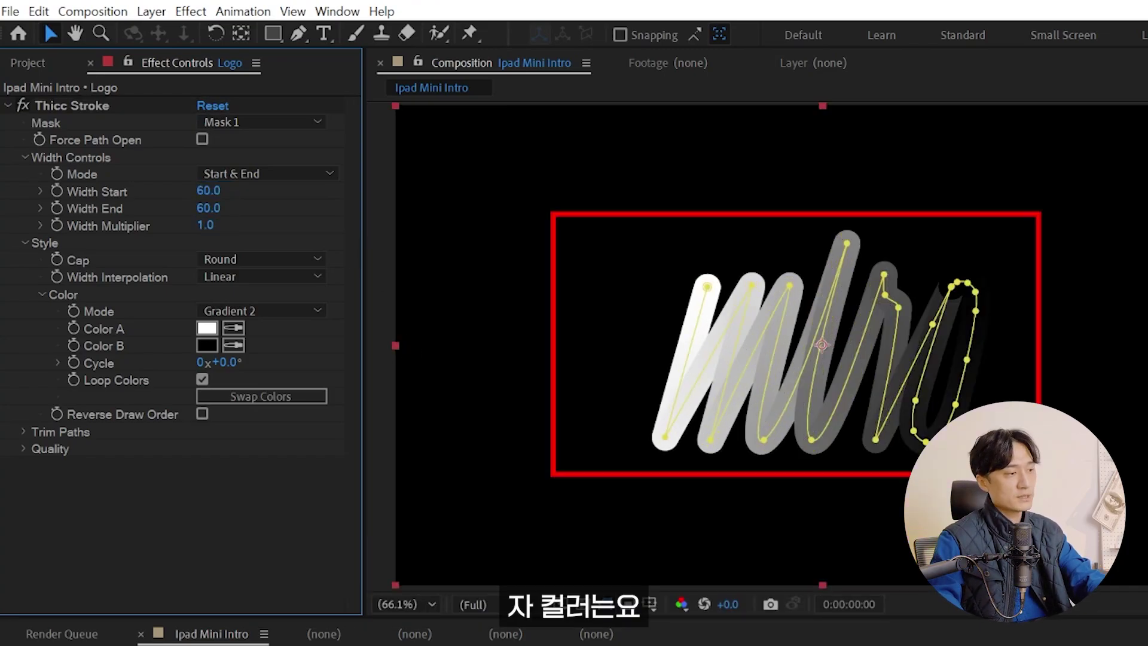
{"action": "key", "text": "Return"}
Step: Switch Color Mode to Gradient 4, shift its cycle, and turn on ipad.jpg's visibility
{"action": "left_click", "coordinate": [245, 311]}
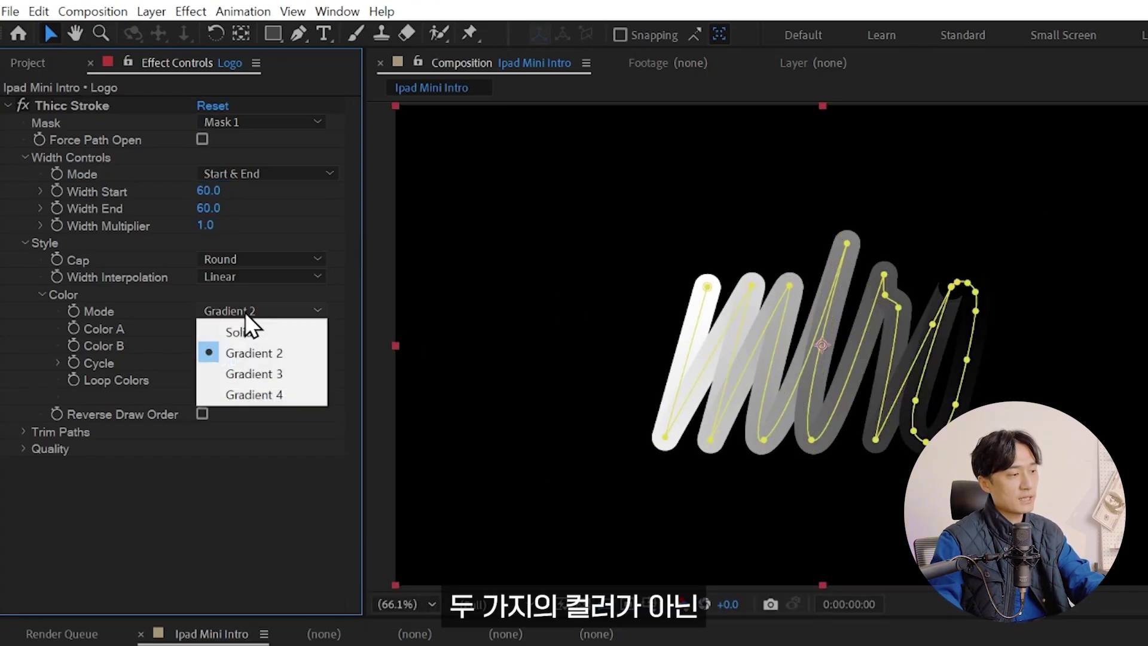
{"action": "left_click", "coordinate": [272, 396]}
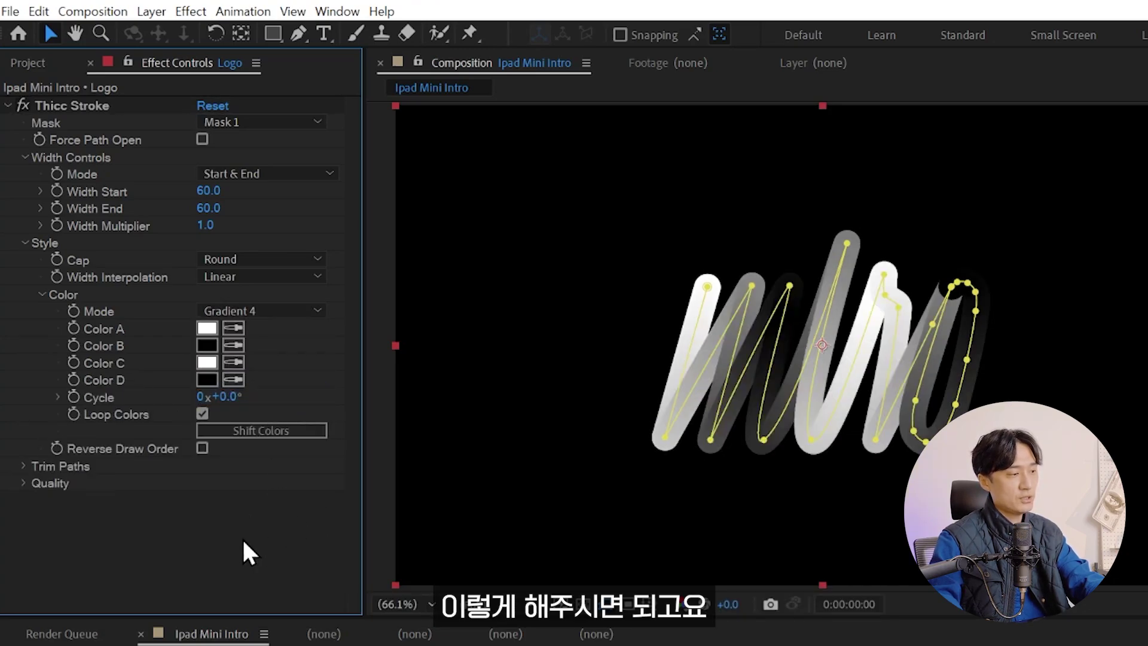
{"action": "mouse_move", "coordinate": [238, 396]}
{"action": "left_mouse_down"}
{"action": "mouse_move", "coordinate": [437, 365]}
{"action": "mouse_move", "coordinate": [372, 376]}
{"action": "left_mouse_up"}
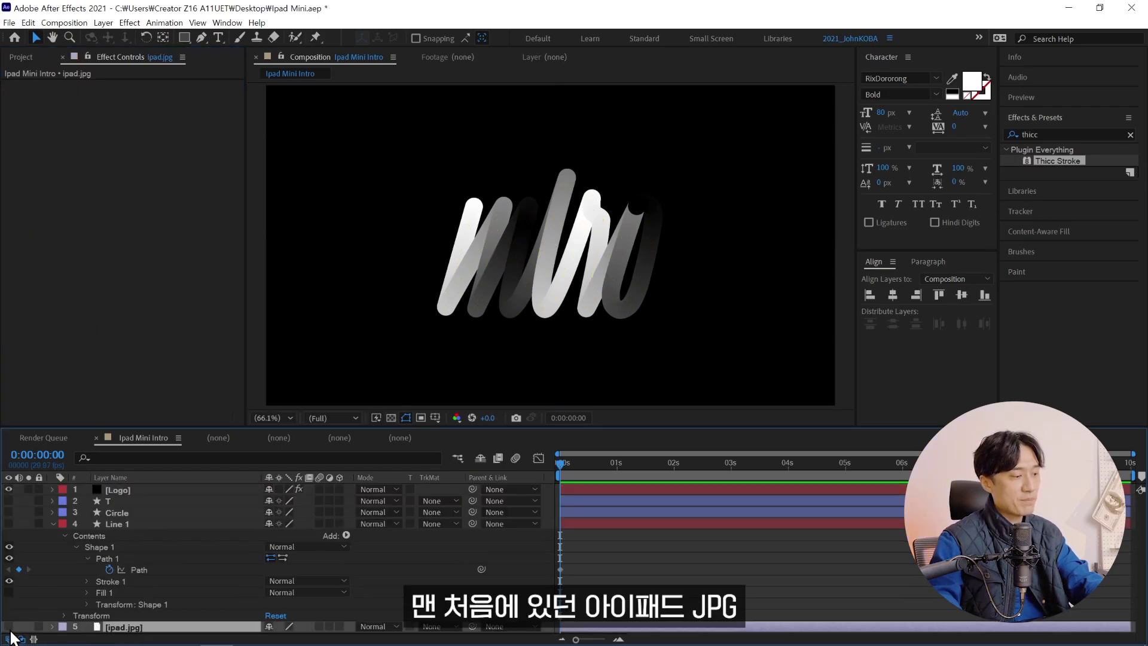
{"action": "left_click", "coordinate": [8, 626]}
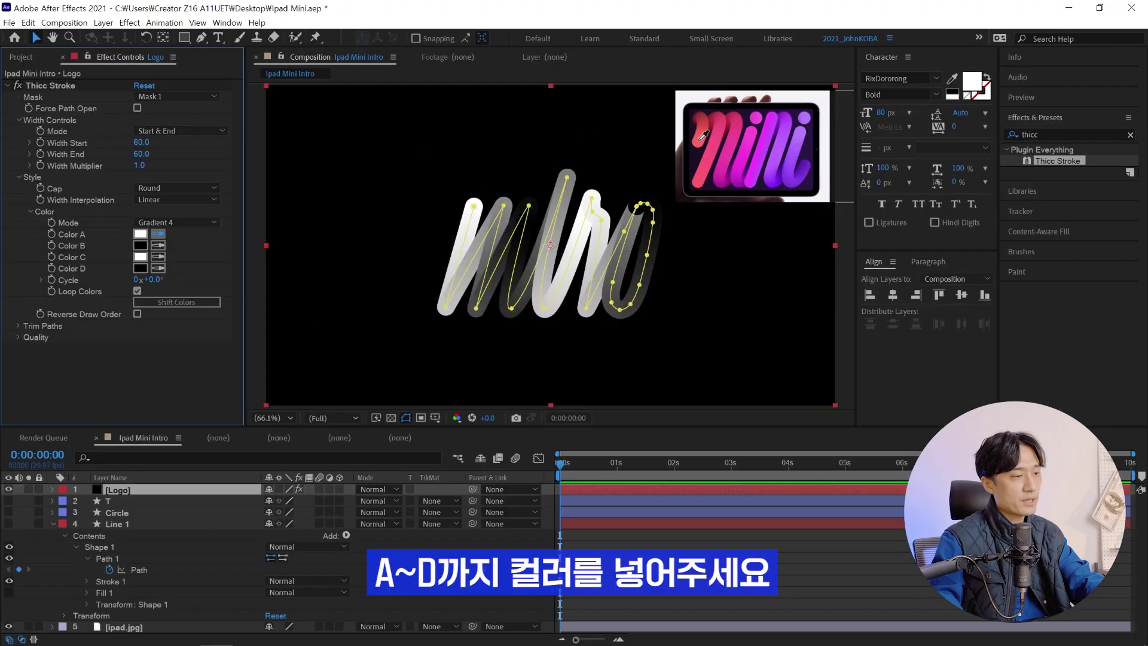
Step: Sample Colors A, C and D from the iPad image with the eyedroppers
{"action": "left_click", "coordinate": [703, 148]}
{"action": "left_click", "coordinate": [158, 256]}
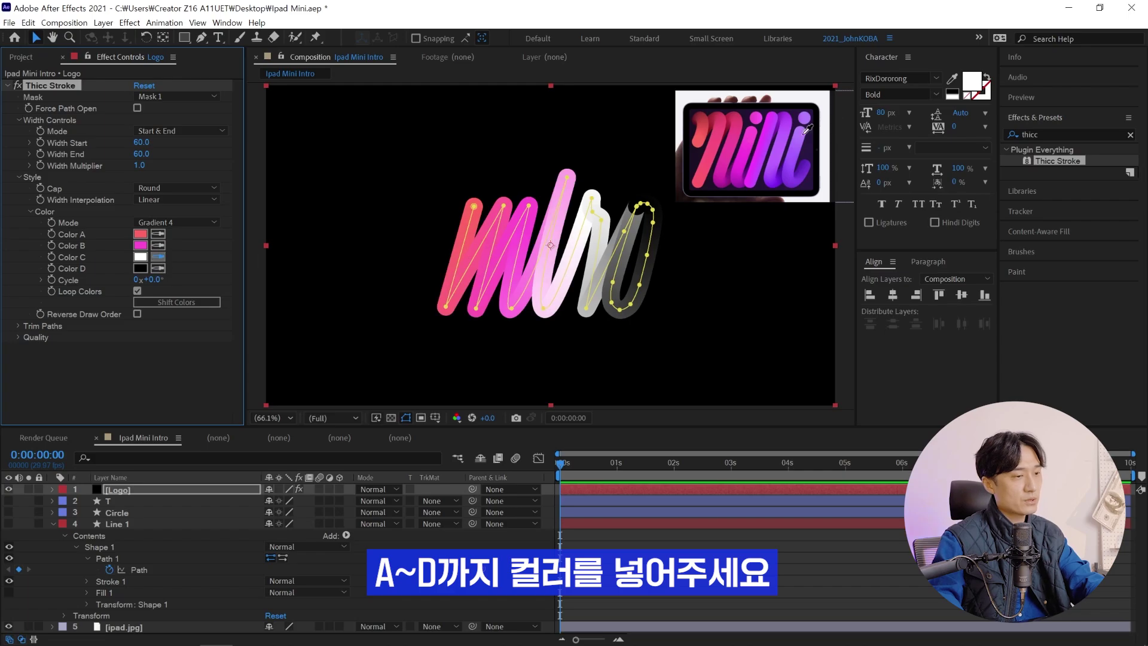
{"action": "left_click", "coordinate": [799, 132]}
{"action": "left_click", "coordinate": [808, 160]}
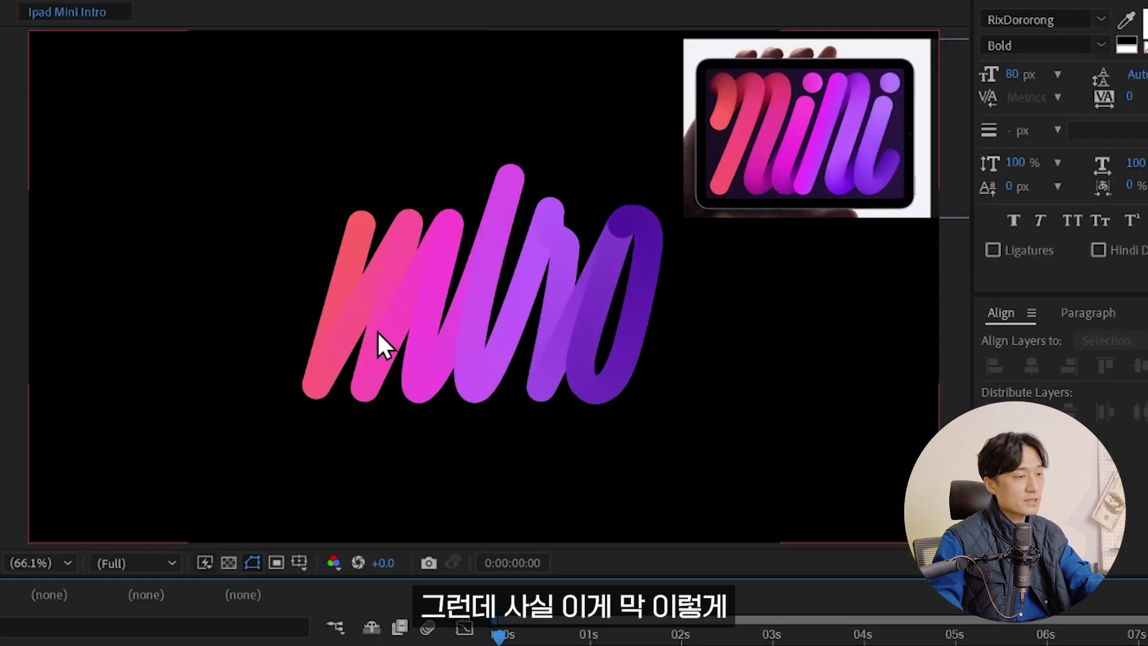
{"action": "scroll", "coordinate": [478, 273], "scroll_direction": "up", "scroll_amount": 4}
{"action": "scroll", "coordinate": [261, 219], "scroll_direction": "left", "scroll_amount": 3}
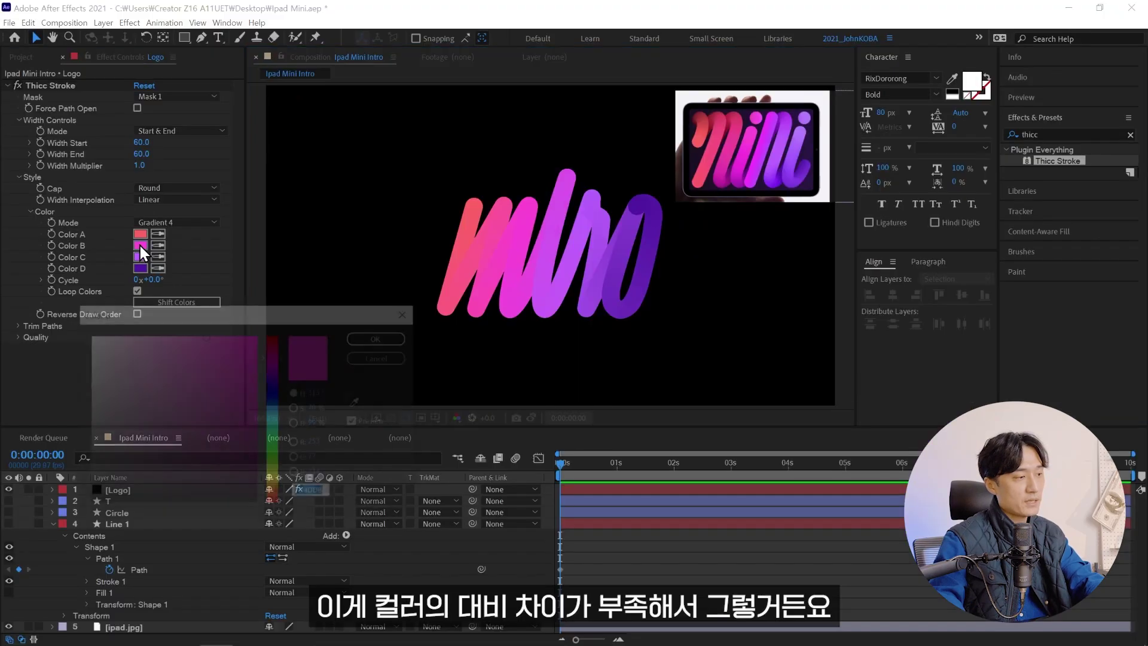
Step: Try a darker magenta for Color B, then cancel the change
{"action": "left_click", "coordinate": [140, 246]}
{"action": "left_click", "coordinate": [239, 410]}
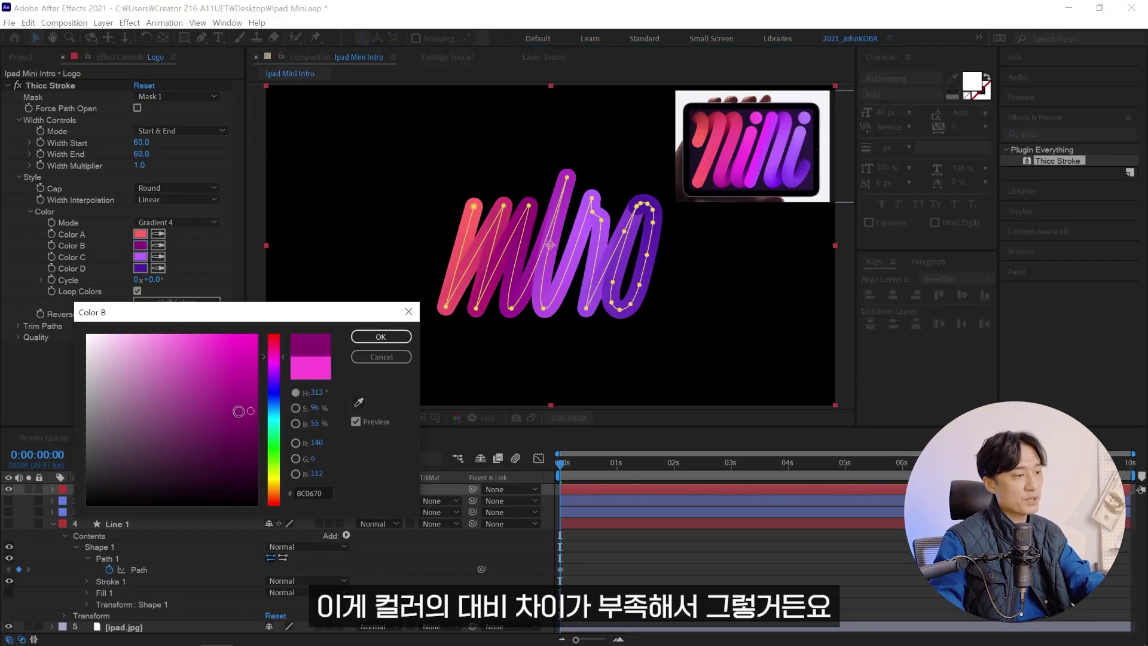
{"action": "key", "text": "Escape"}
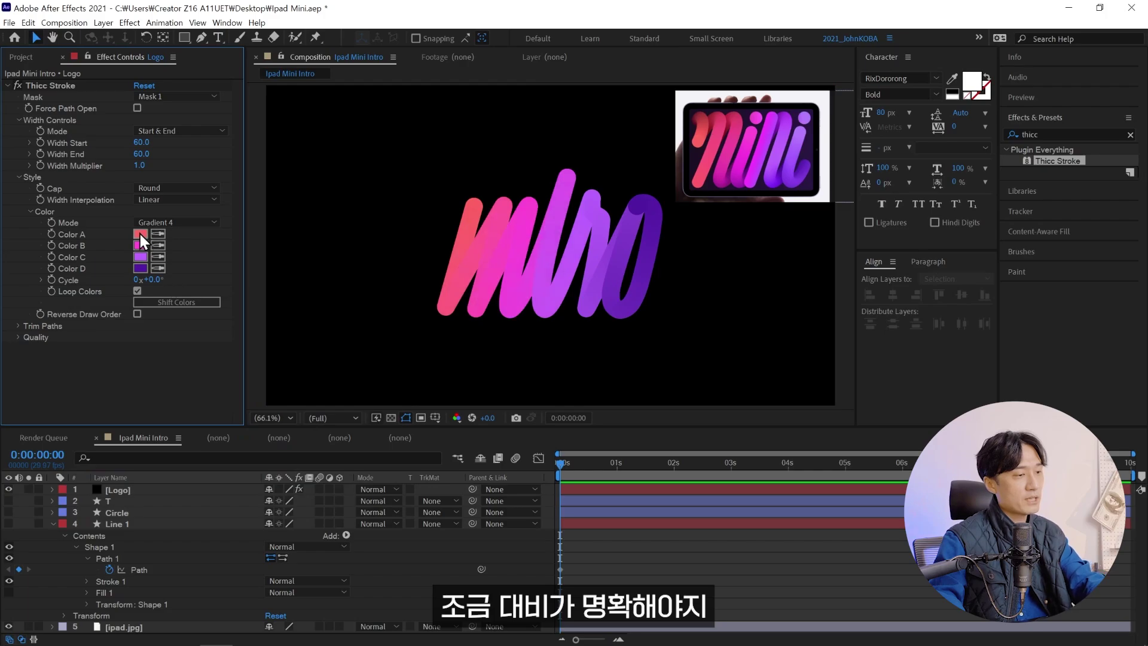
Step: Darken Color A to a deeper CC2265 crimson magenta and apply it
{"action": "left_click", "coordinate": [140, 234]}
{"action": "left_click", "coordinate": [210, 378]}
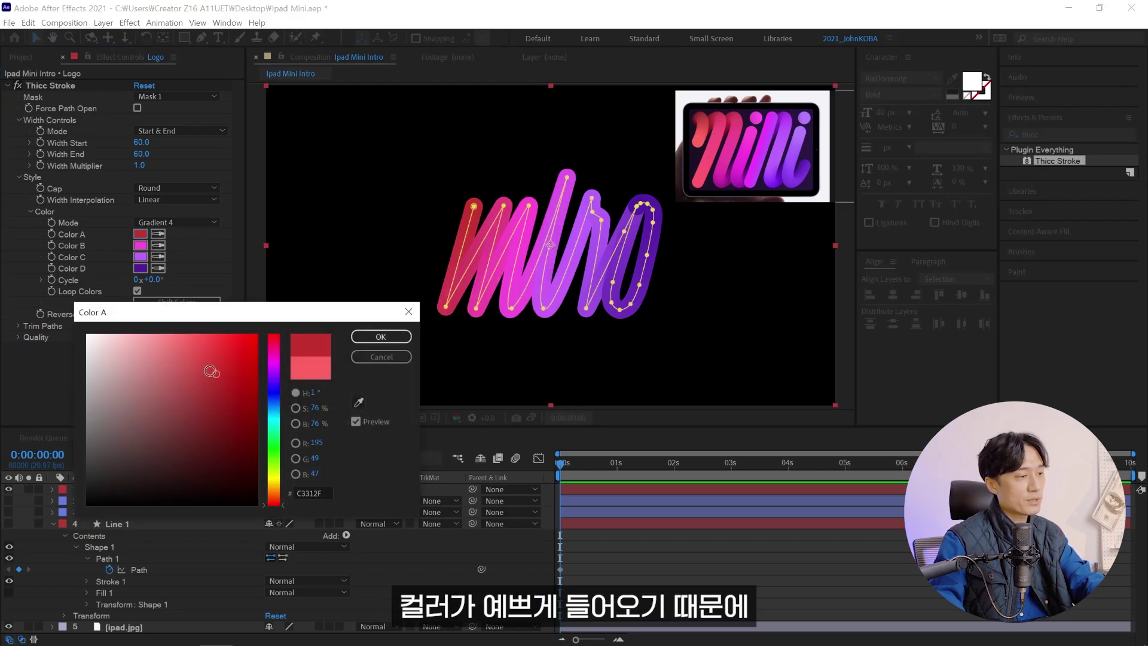
{"action": "left_click_drag", "start_coordinate": [211, 371], "coordinate": [236, 361]}
{"action": "left_click", "coordinate": [278, 338]}
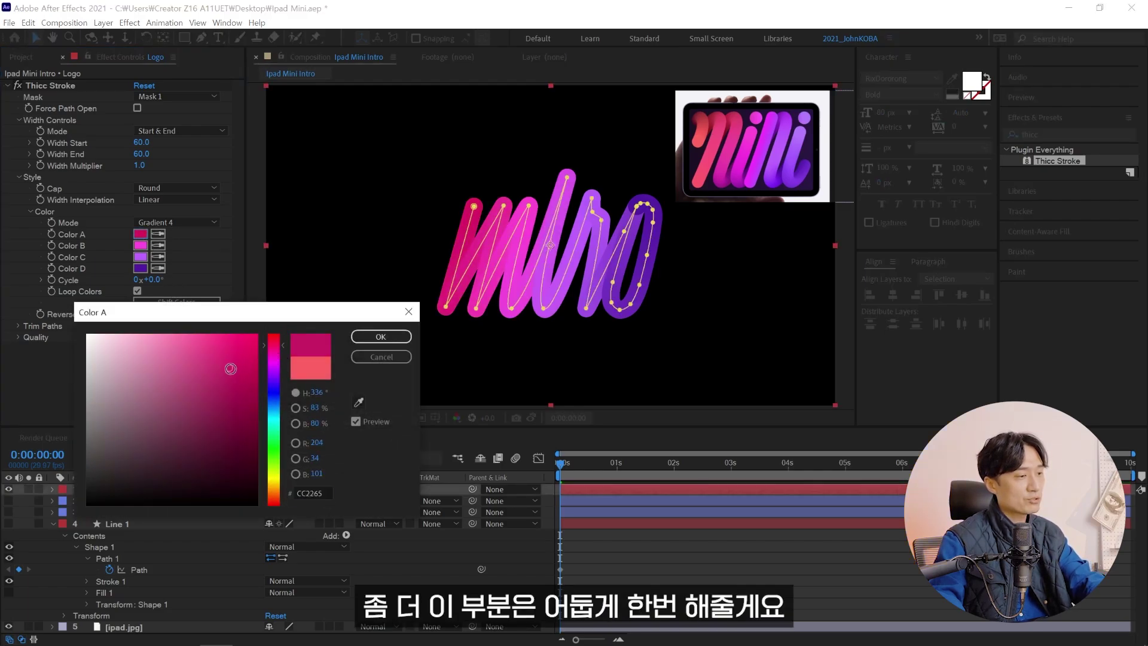
{"action": "left_click", "coordinate": [394, 337]}
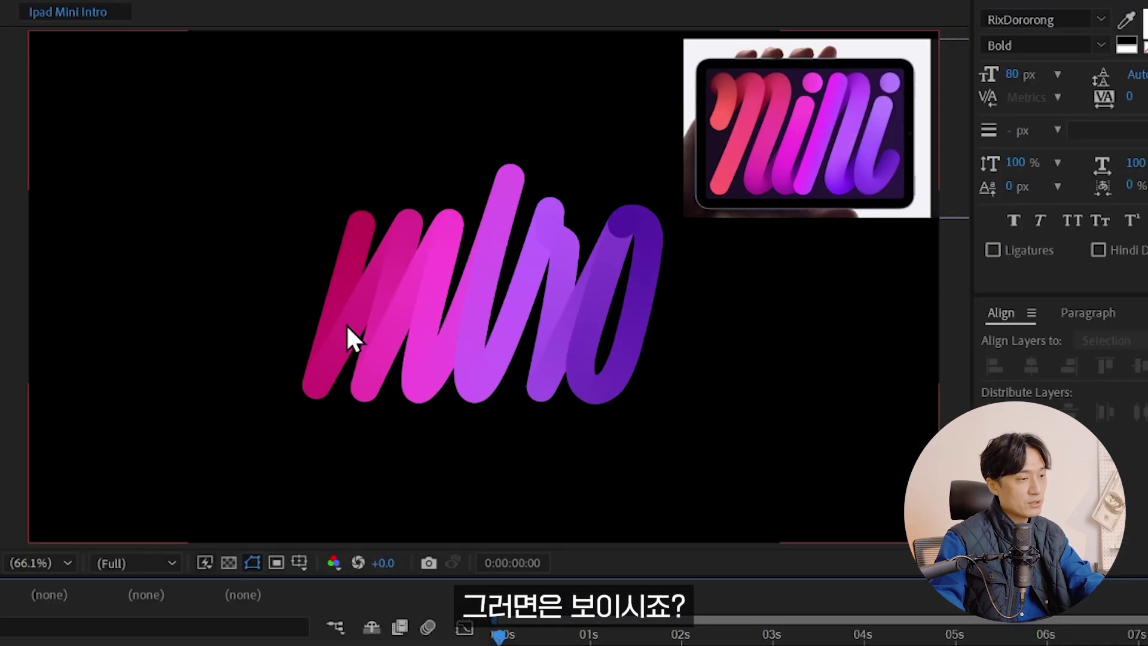
{"action": "scroll", "coordinate": [351, 322], "scroll_direction": "up", "scroll_amount": 1}
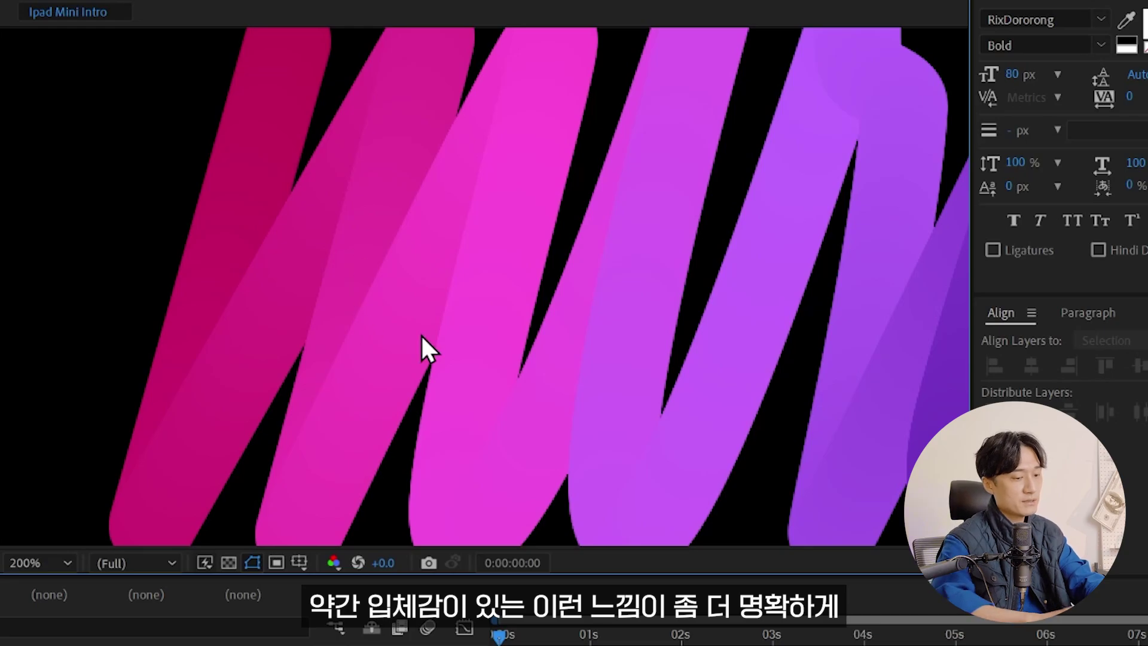
{"action": "key", "text": "shift+slash"}
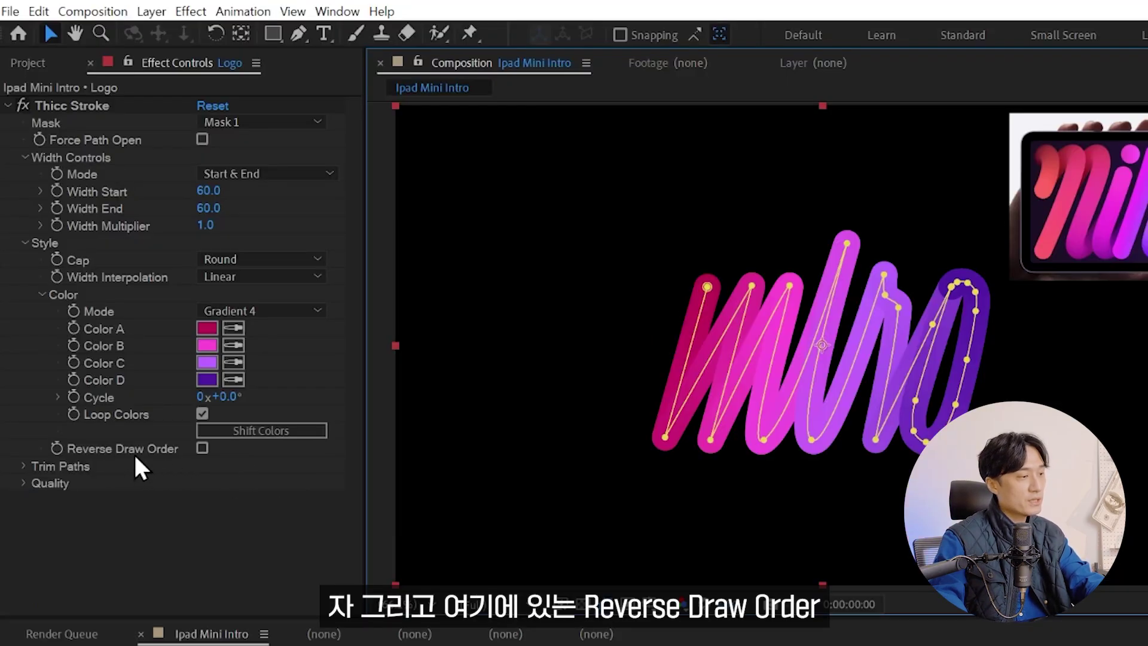
Step: Enable Reverse Draw Order, place Logo below T and Circle, and expand Trim Paths
{"action": "left_click", "coordinate": [202, 447]}
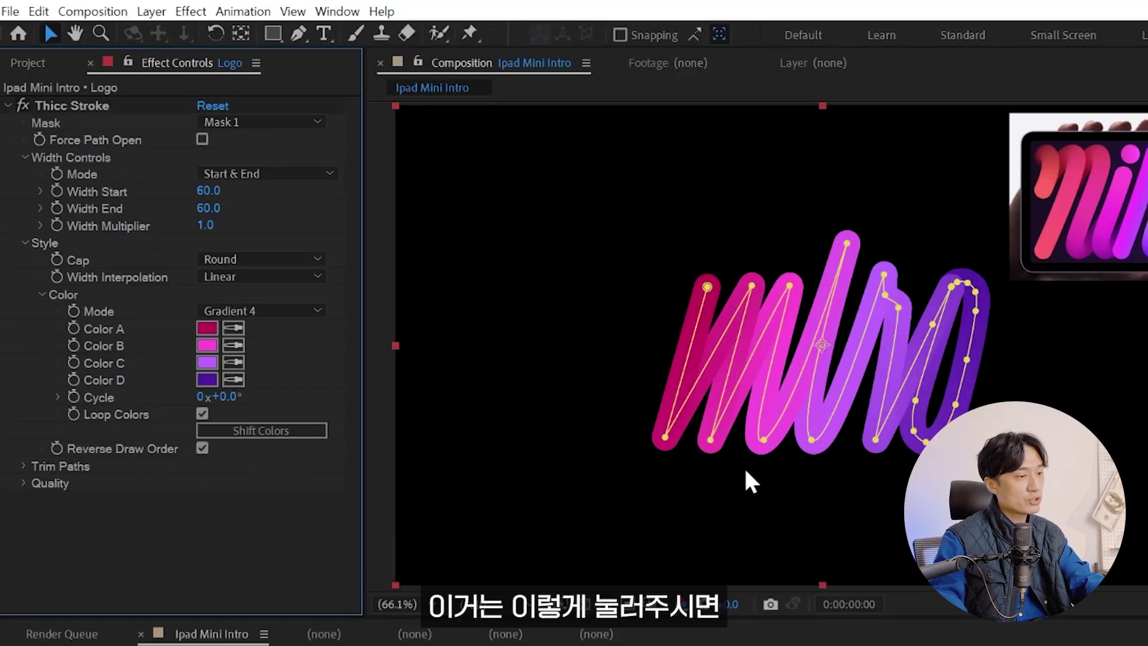
{"action": "left_click", "coordinate": [824, 389]}
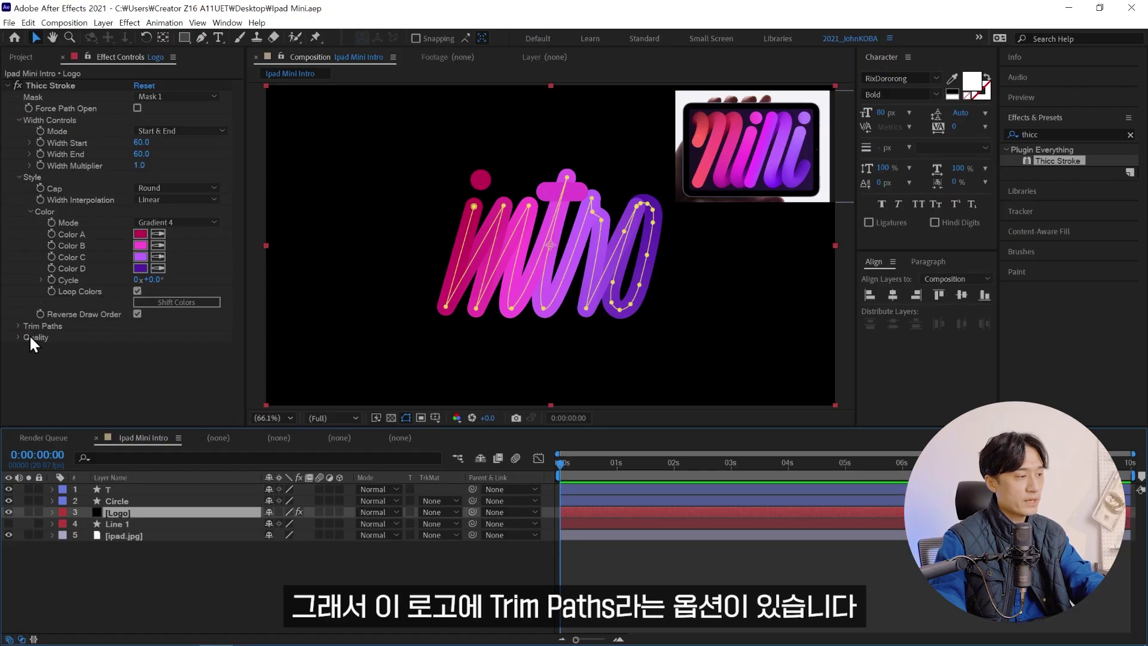
{"action": "left_click", "coordinate": [18, 325]}
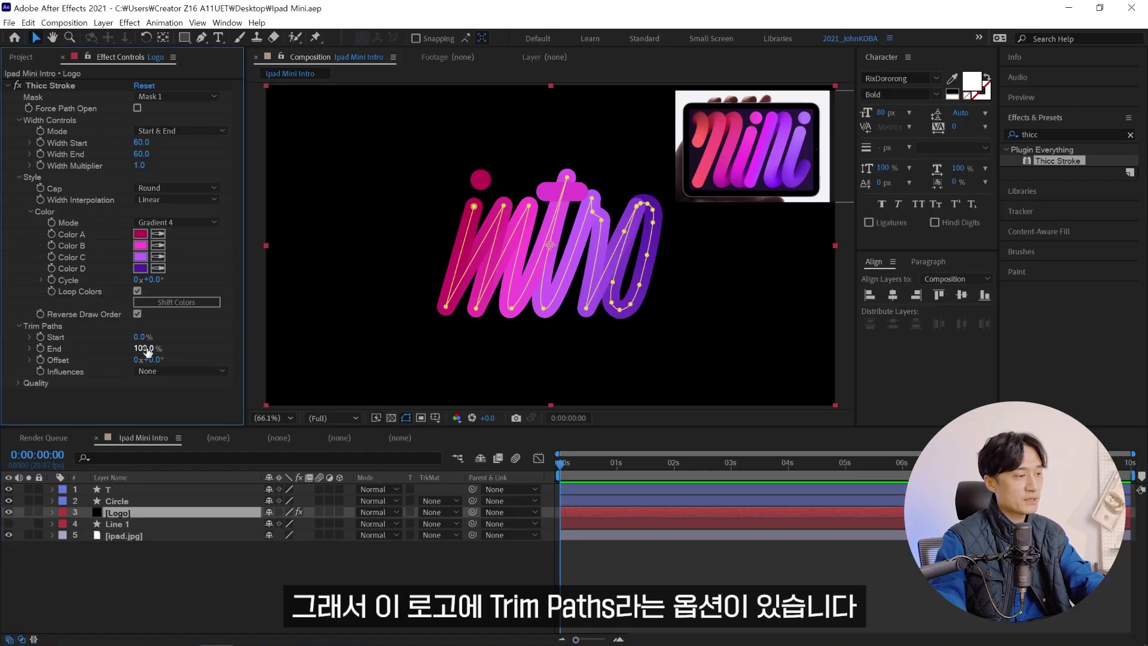
Step: Keyframe Thicc Stroke's Trim Paths from 0% at 0 s to 100% at 1 s, selecting both keyframes
{"action": "left_click_drag", "start_coordinate": [147, 352], "coordinate": [82, 348]}
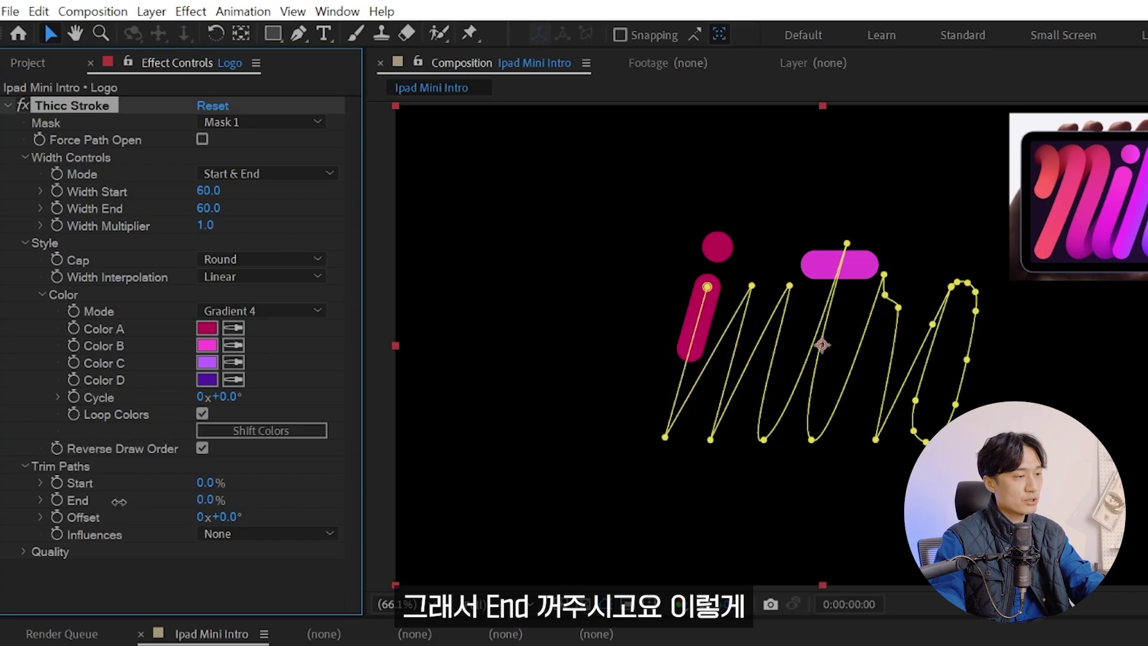
{"action": "left_click_drag", "start_coordinate": [119, 501], "coordinate": [111, 502]}
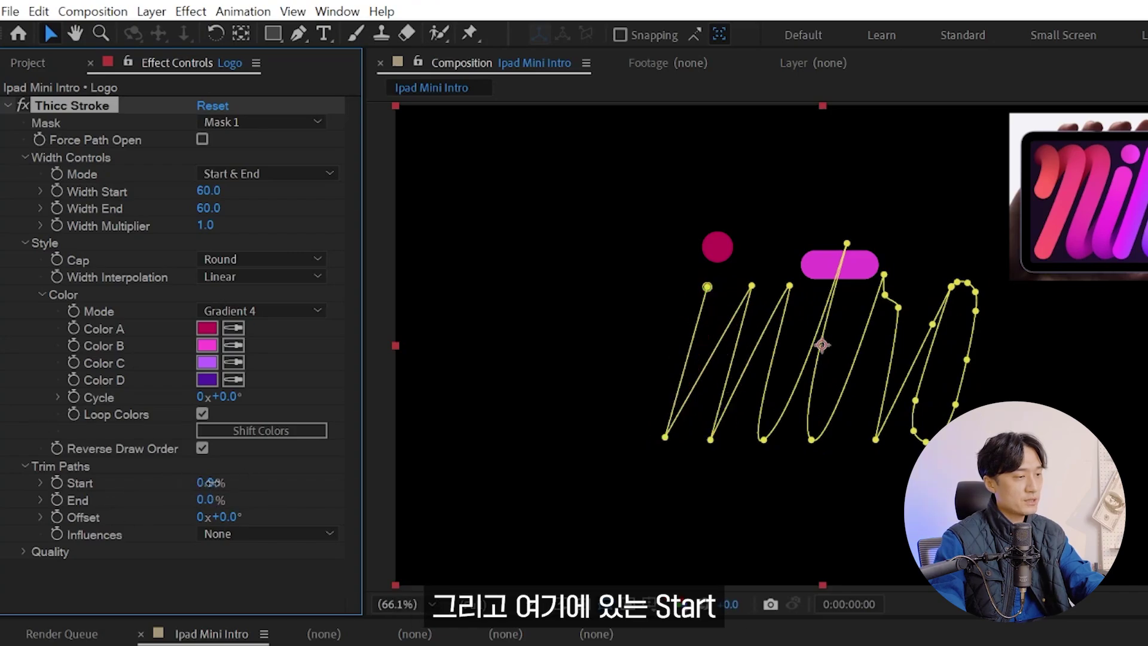
{"action": "left_click_drag", "start_coordinate": [210, 482], "coordinate": [230, 482]}
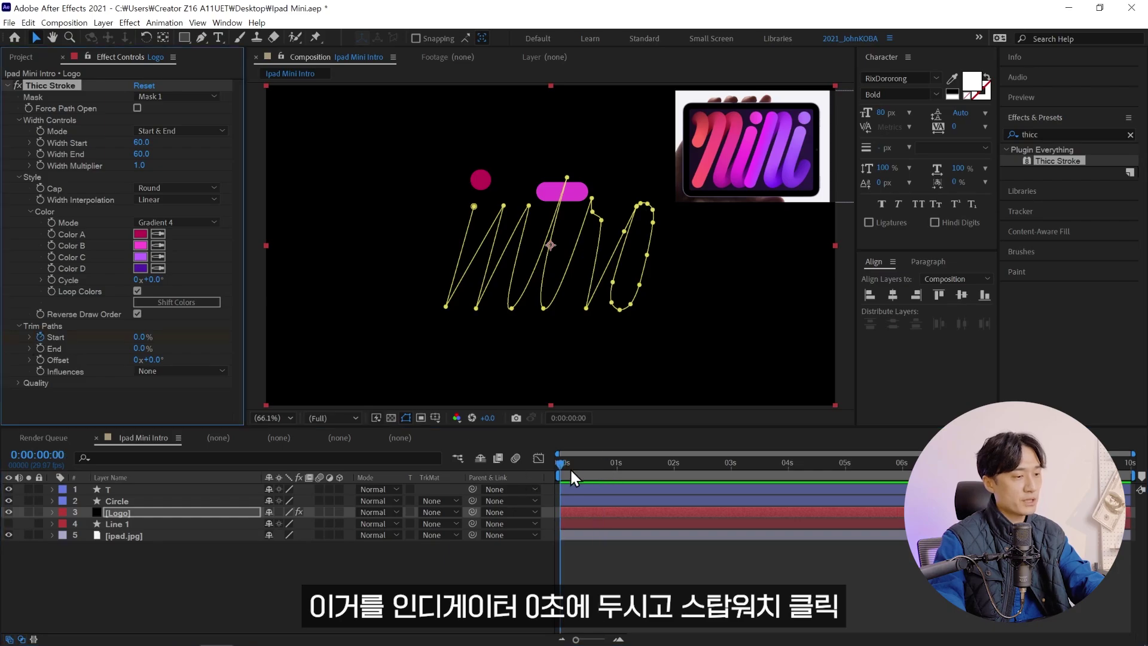
{"action": "left_click_drag", "start_coordinate": [570, 467], "coordinate": [615, 469]}
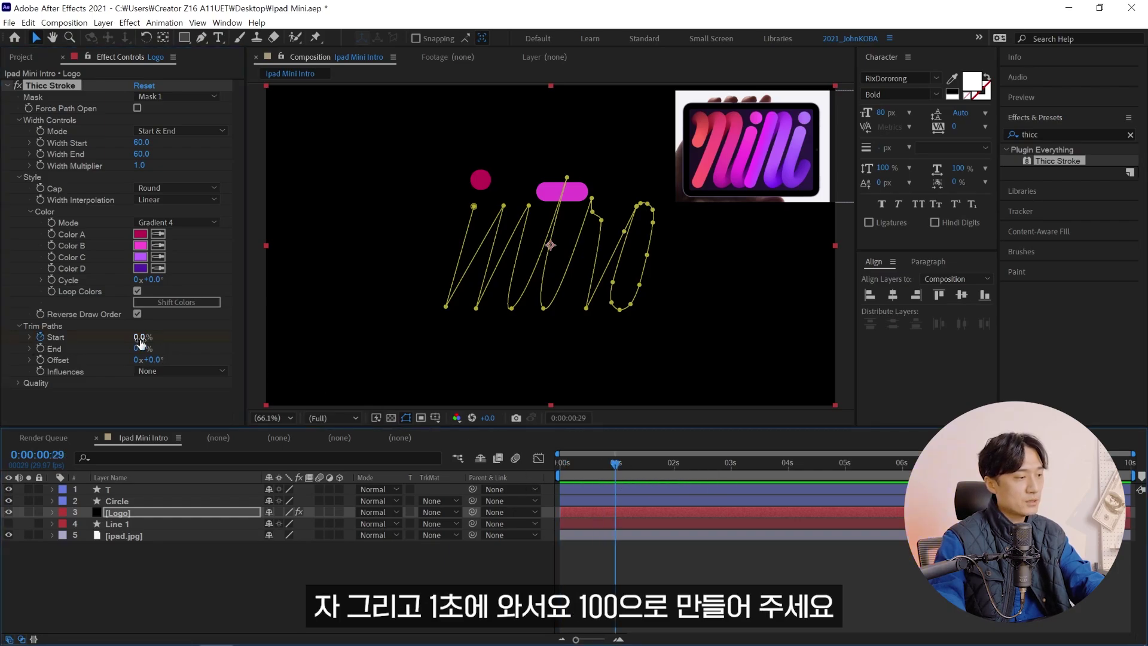
{"action": "left_click_drag", "start_coordinate": [140, 336], "coordinate": [675, 535]}
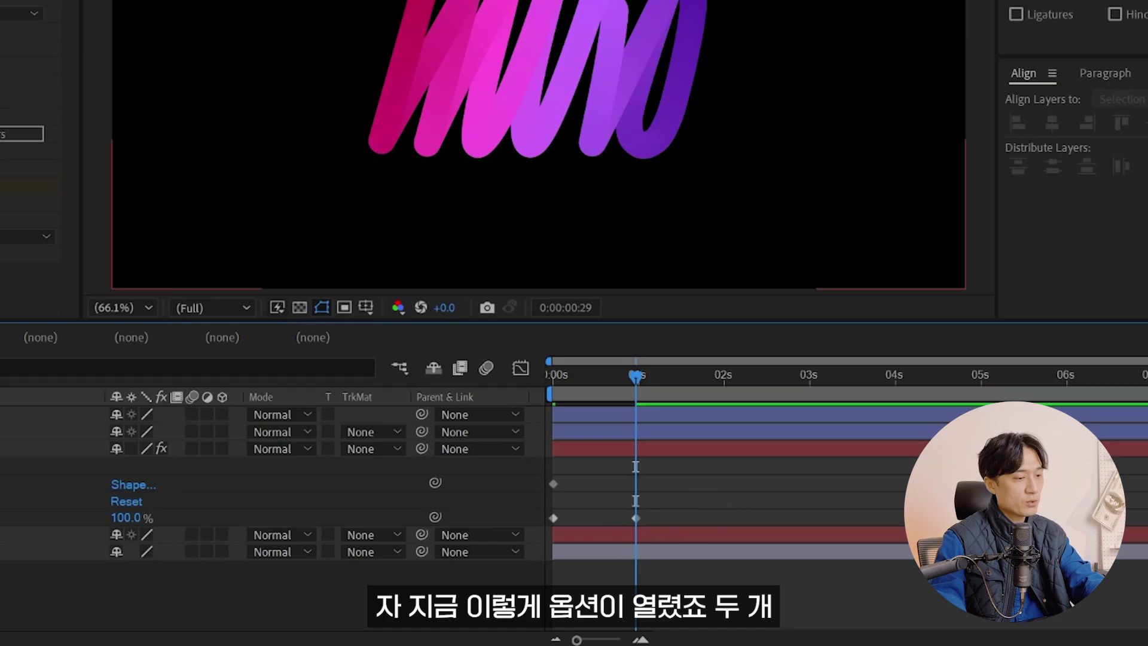
{"action": "left_click_drag", "start_coordinate": [773, 493], "coordinate": [449, 537]}
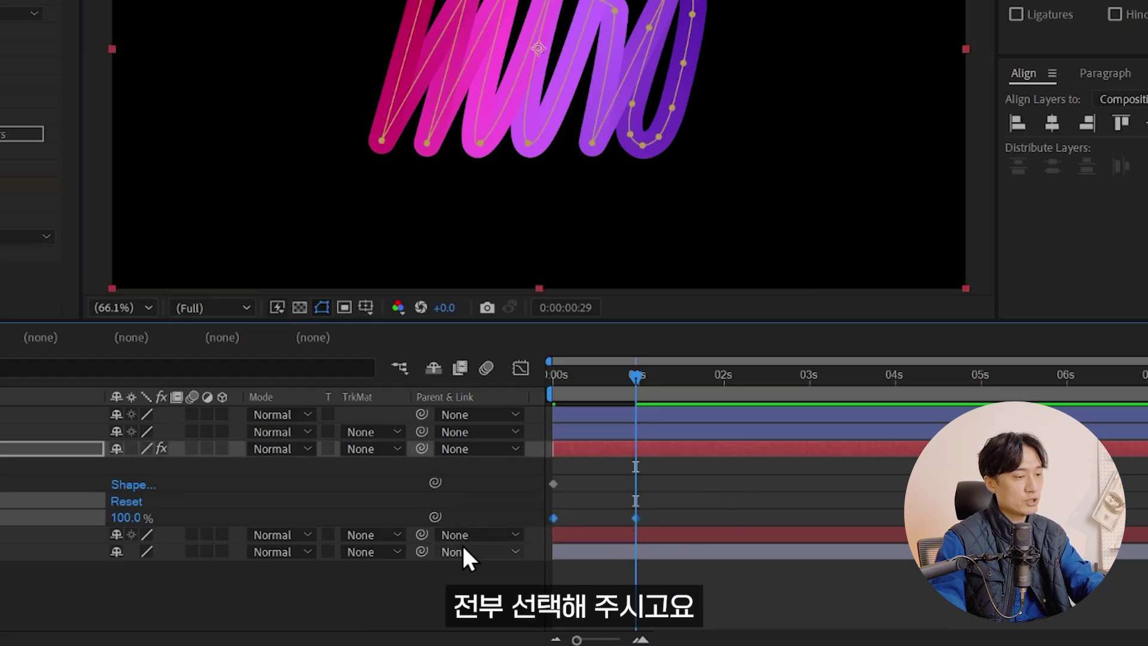
Step: Ease the stroke's Start keyframes with 95% incoming and outgoing influence
{"action": "right_click", "coordinate": [634, 516]}
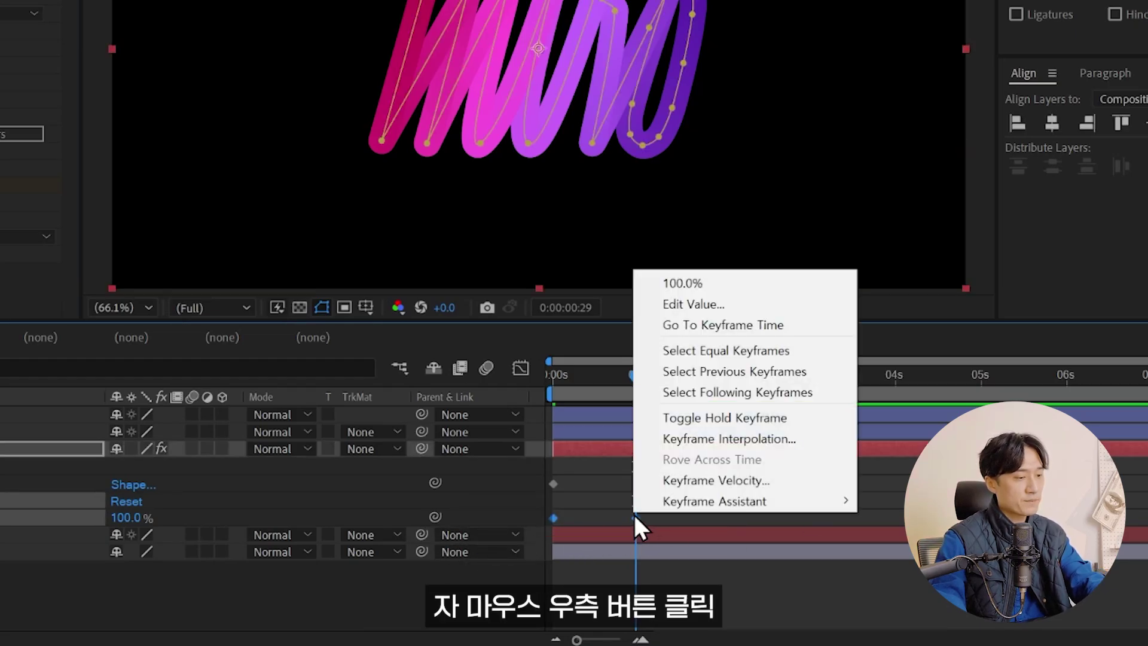
{"action": "left_click", "coordinate": [729, 490]}
{"action": "type", "text": "95"}
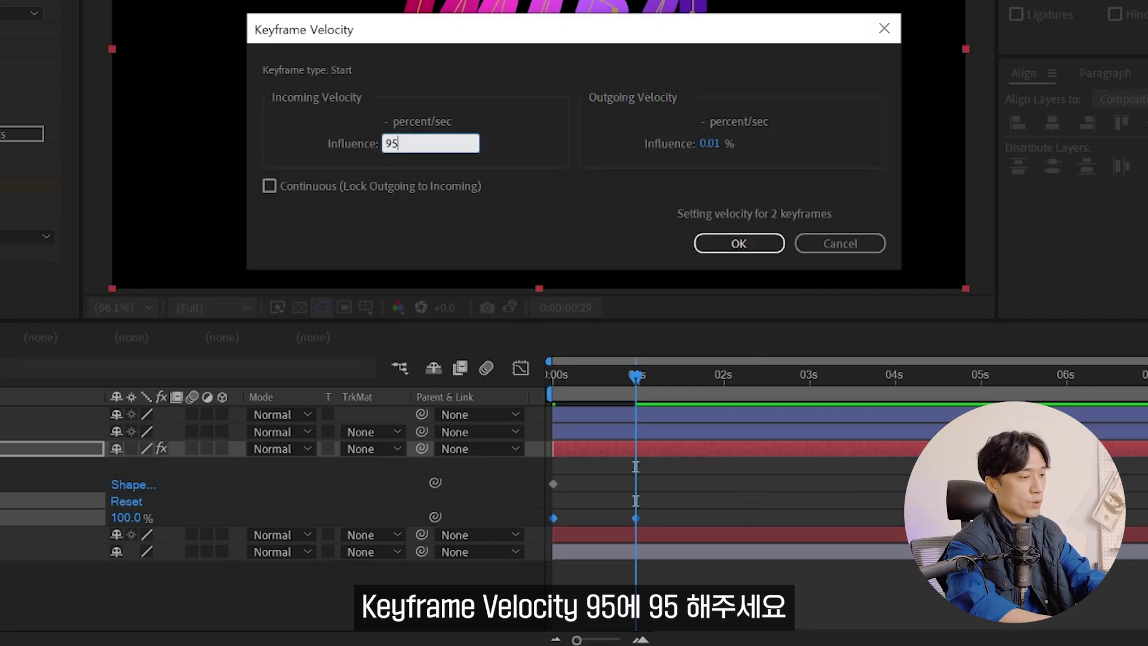
{"action": "key", "text": "Tab"}
{"action": "type", "text": "95"}
{"action": "key", "text": "Return"}
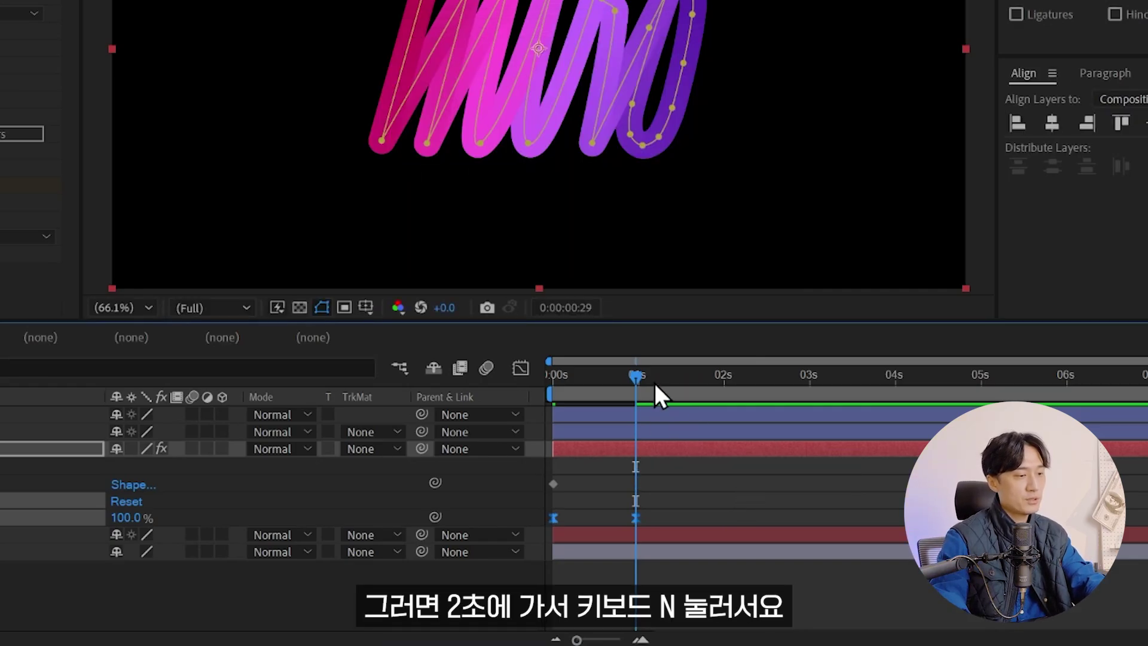
Step: End the work area at 2 seconds, move the end Start keyframe to 1:15, and preview
{"action": "key", "text": "n"}
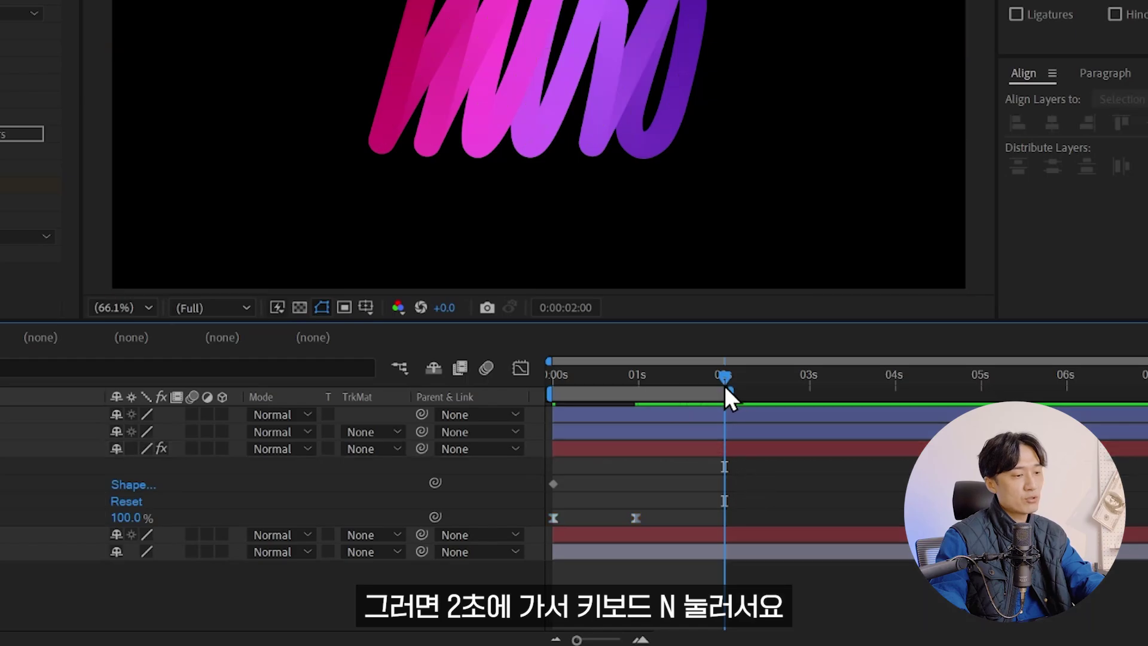
{"action": "left_click", "coordinate": [741, 488]}
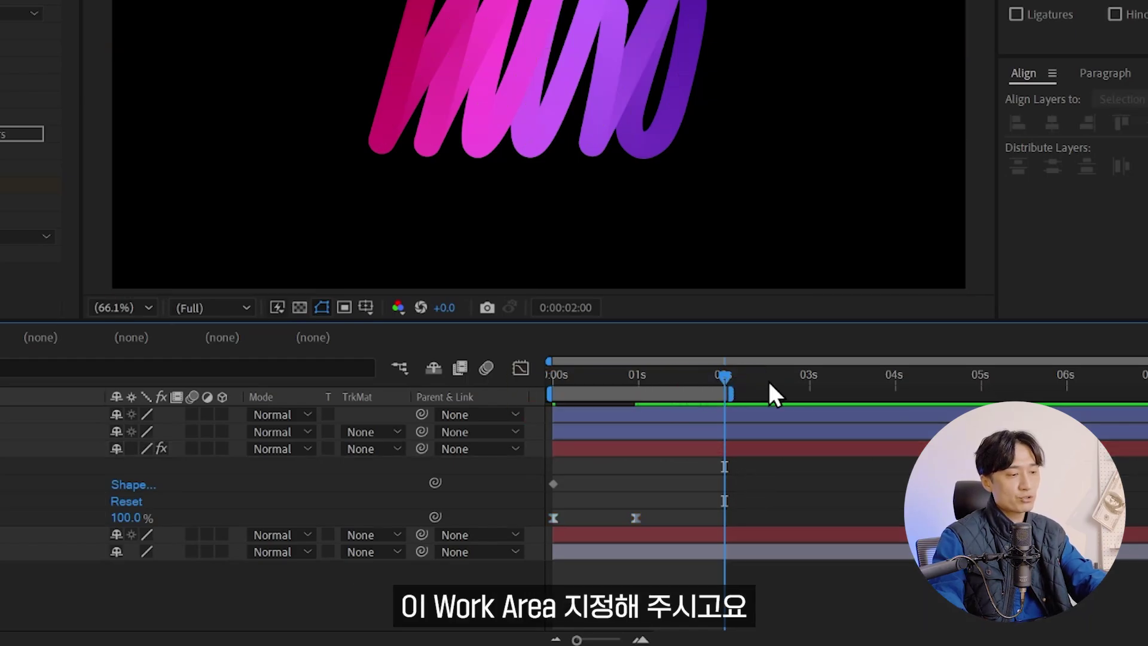
{"action": "key", "text": "space"}
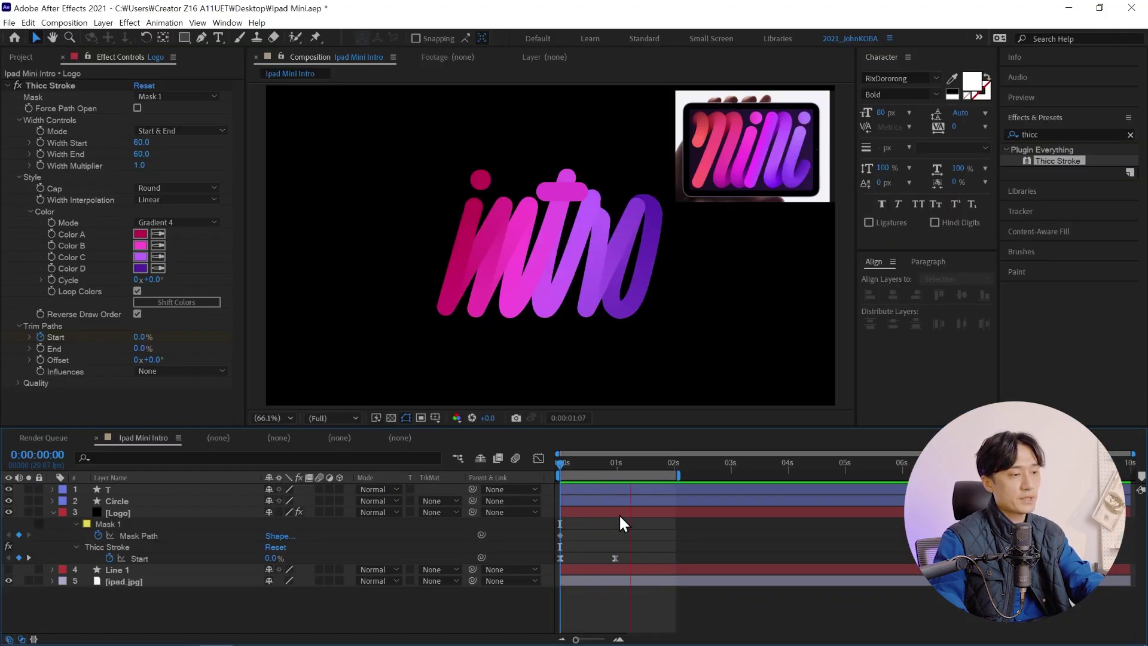
{"action": "left_click", "coordinate": [615, 558]}
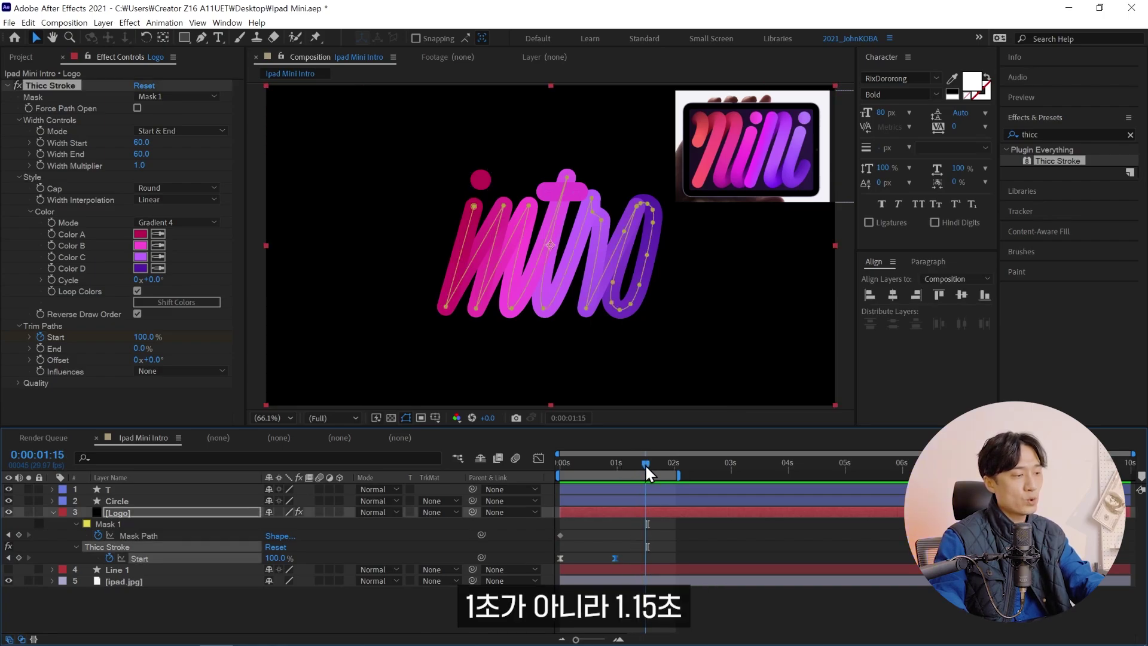
{"action": "left_click_drag", "start_coordinate": [615, 558], "coordinate": [645, 558]}
{"action": "key", "text": "space"}
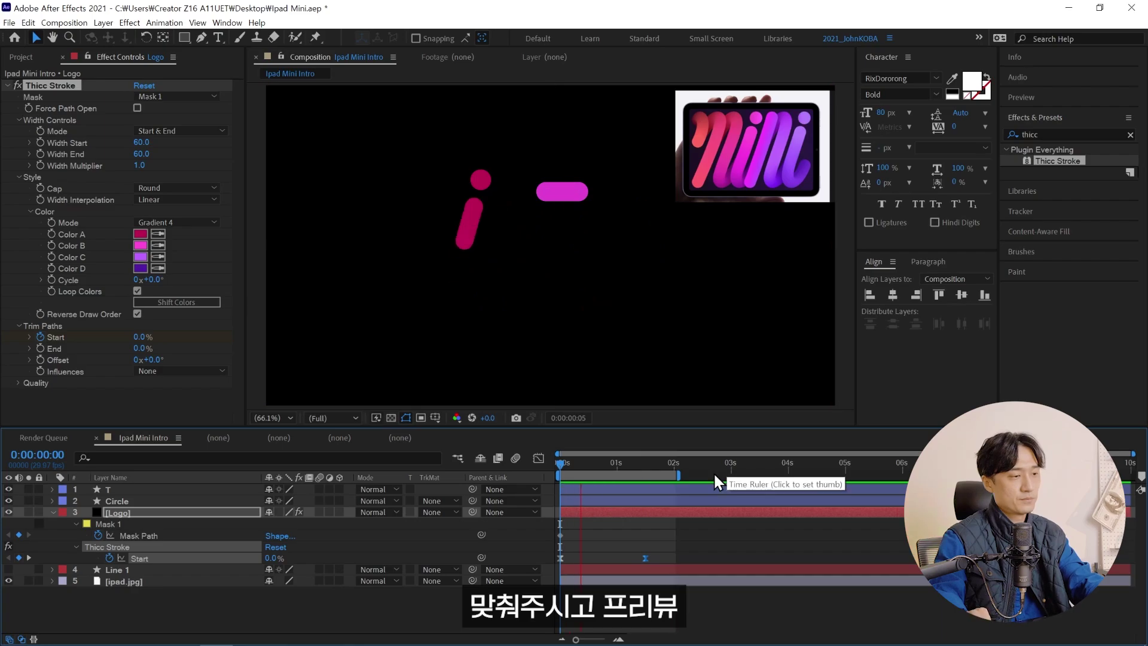
{"action": "left_click", "coordinate": [731, 471]}
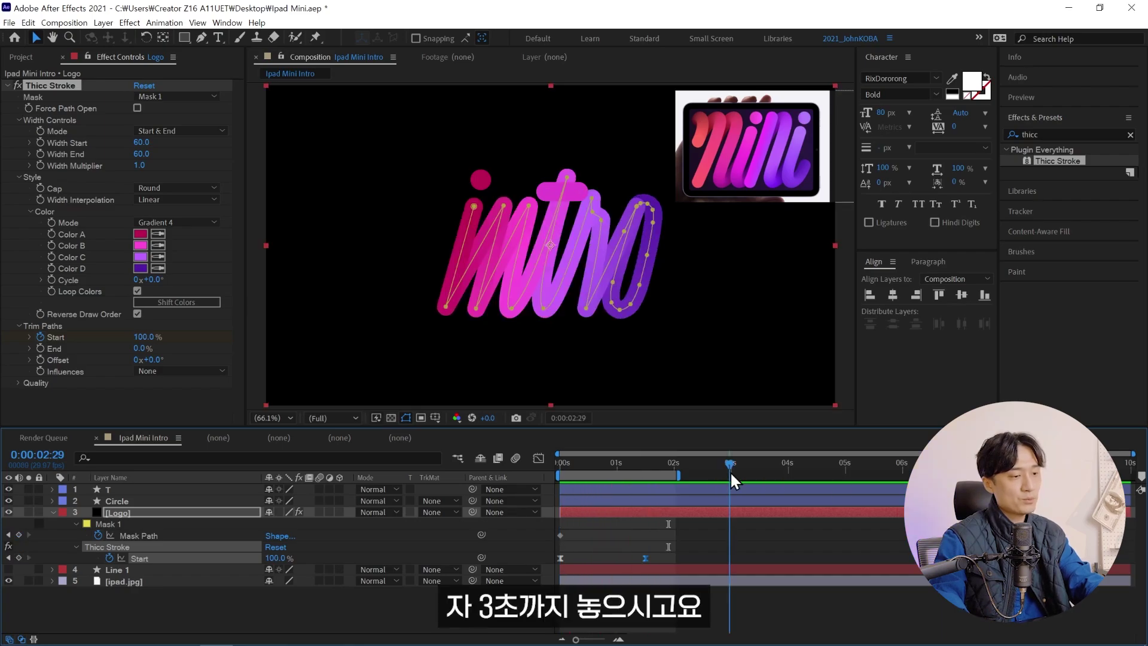
Step: In the Graph Editor, push the 100% Start keyframe toward 3 seconds and lengthen both eases
{"action": "key", "text": "n"}
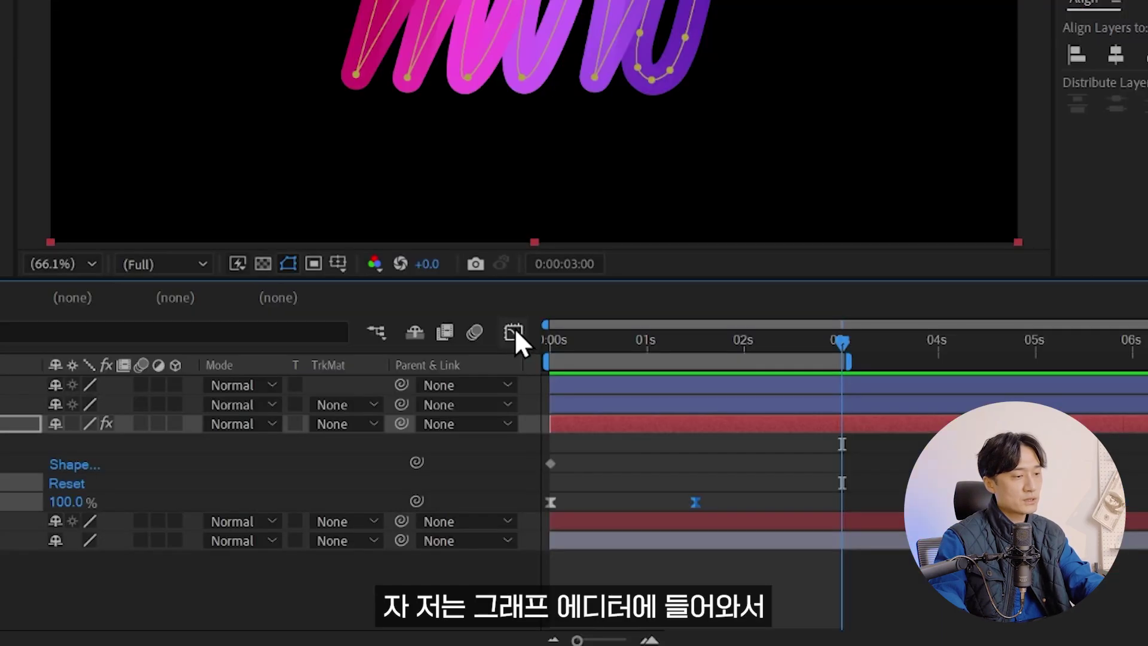
{"action": "left_click", "coordinate": [538, 458]}
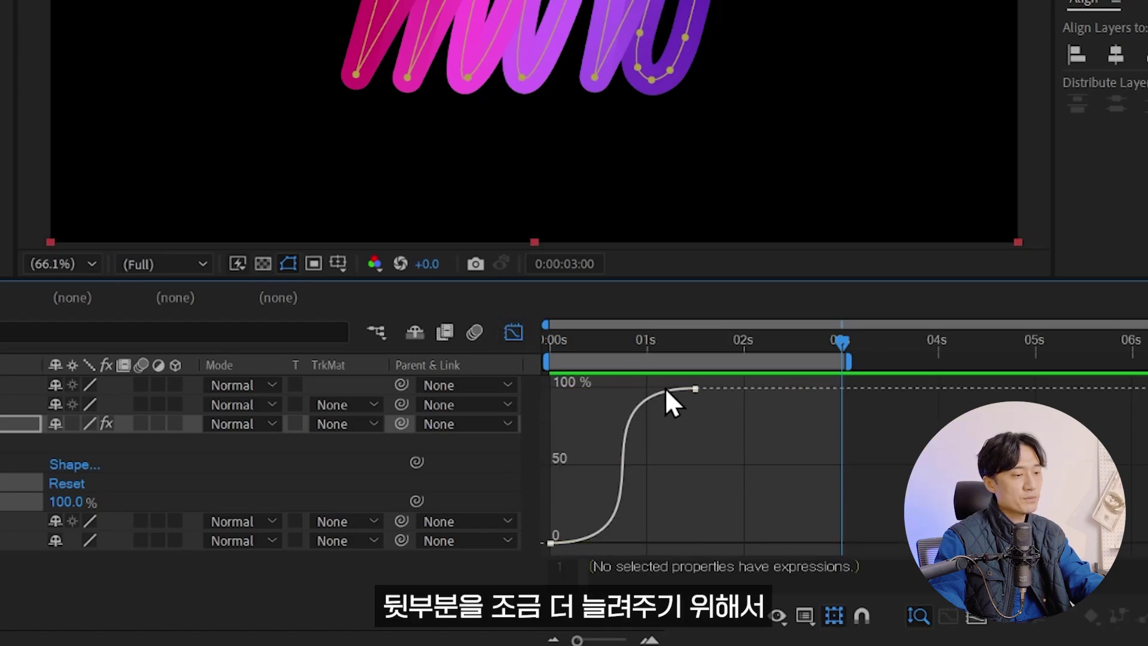
{"action": "left_click_drag", "start_coordinate": [695, 390], "coordinate": [844, 400]}
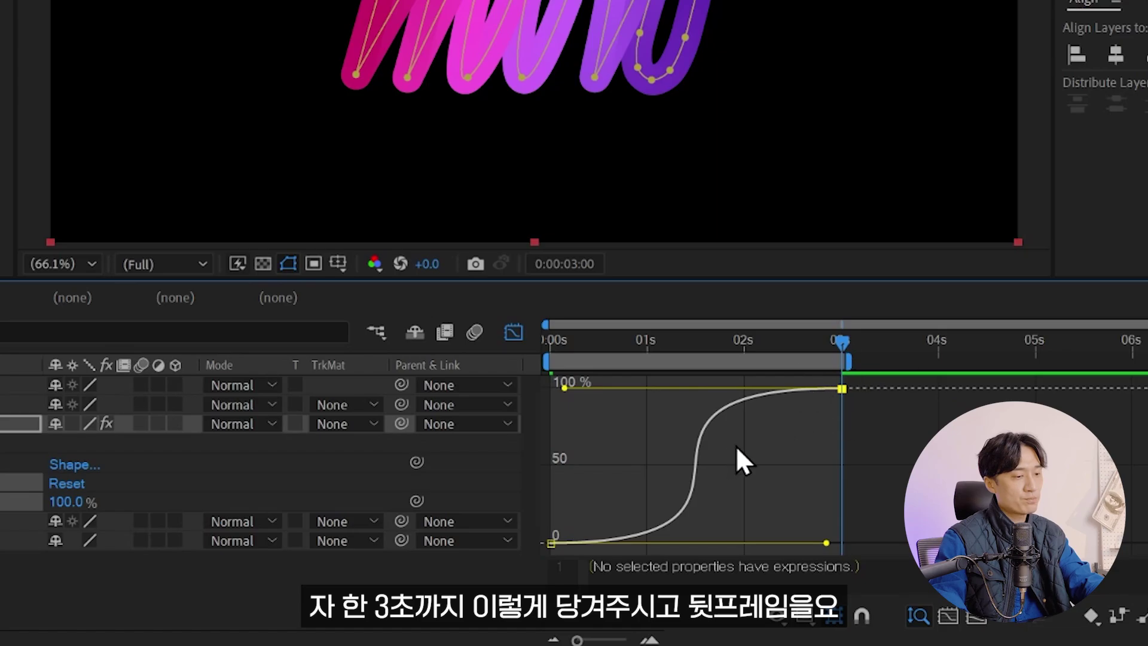
{"action": "left_click_drag", "start_coordinate": [827, 543], "coordinate": [766, 543]}
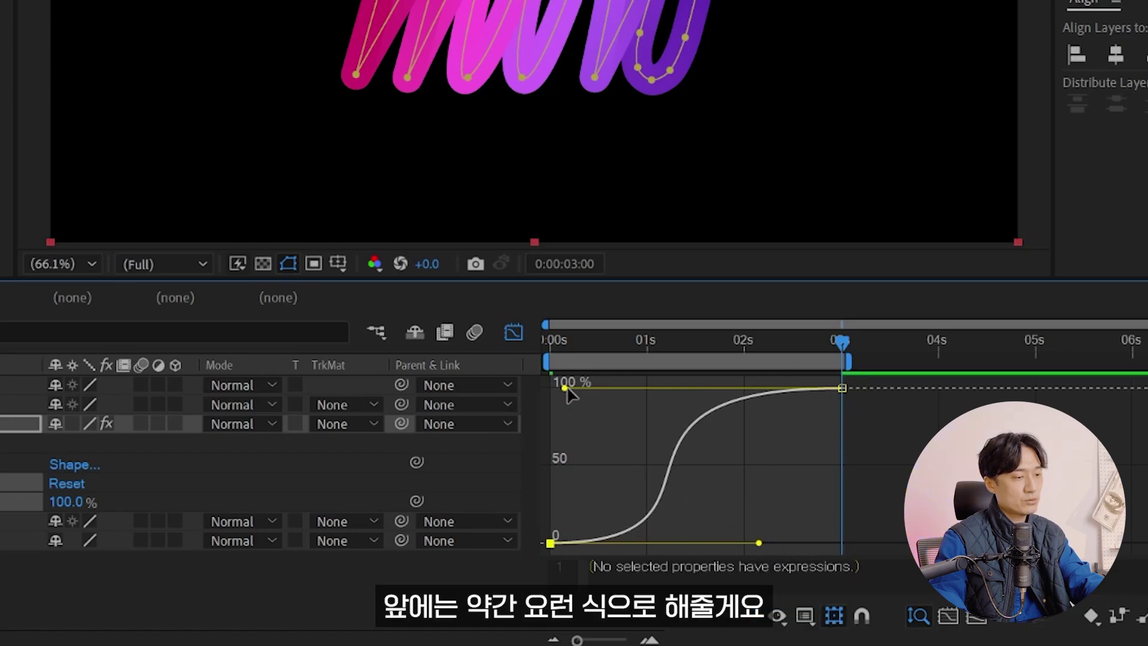
{"action": "left_click_drag", "start_coordinate": [565, 388], "coordinate": [508, 402]}
{"action": "key", "text": "space"}
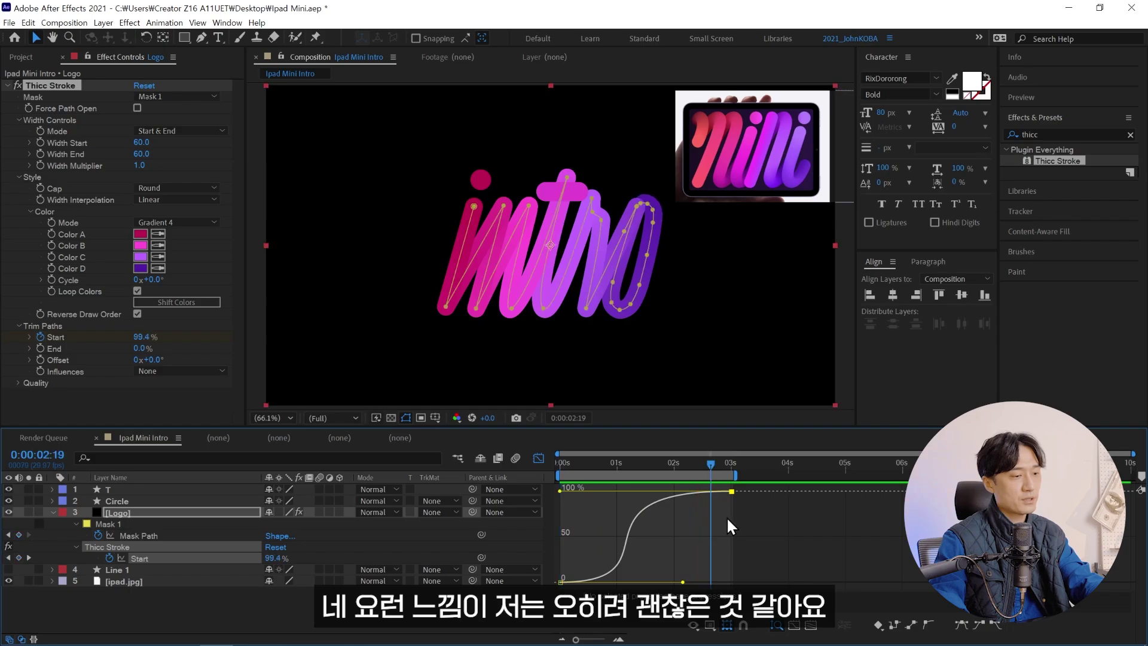
Step: Extend the work area to 4 seconds and select the Circle layer
{"action": "left_click", "coordinate": [539, 458]}
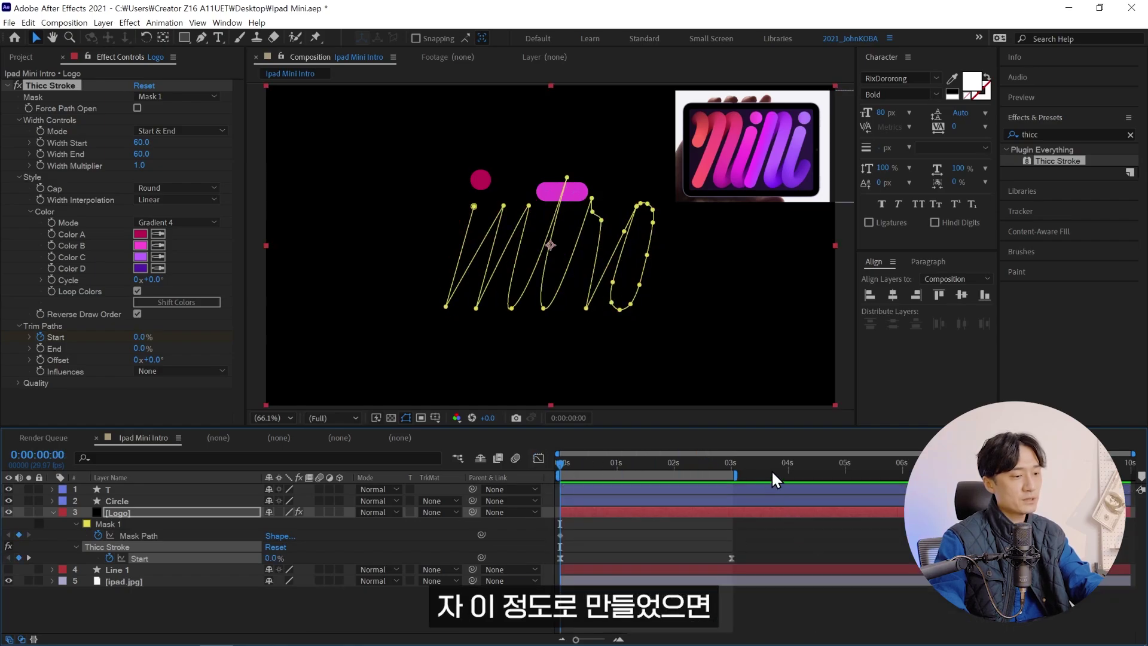
{"action": "left_click_drag", "start_coordinate": [773, 471], "coordinate": [787, 464]}
{"action": "key", "text": "n"}
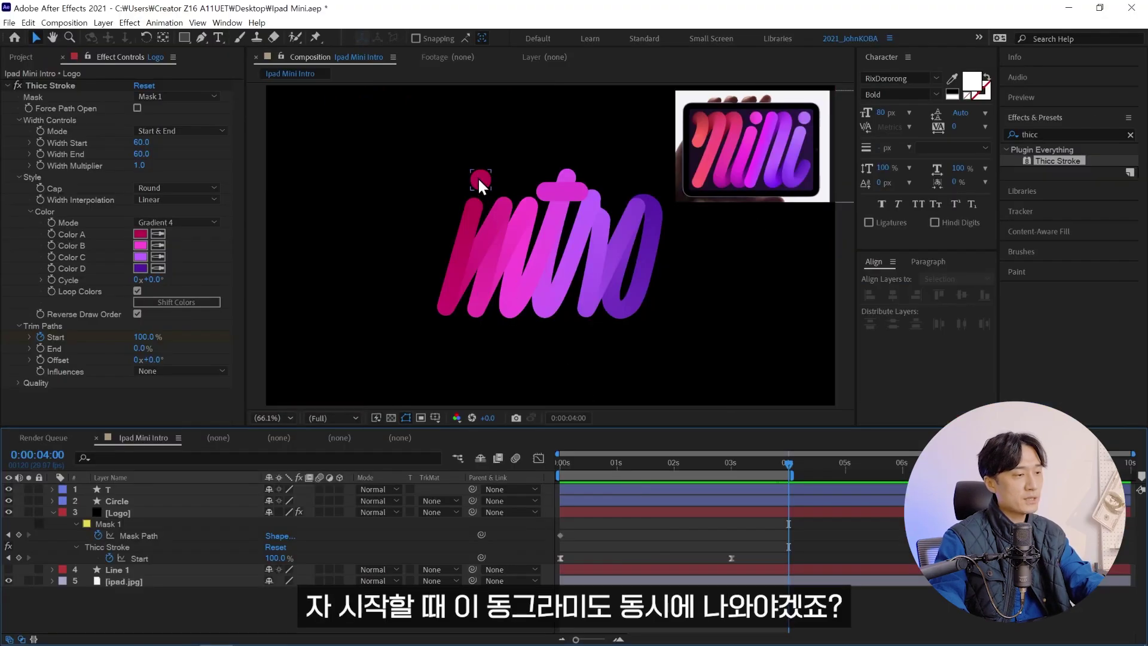
{"action": "left_click", "coordinate": [481, 177]}
Step: Keyframe the Circle's Scale at 0% at 0:00 and 100% at frame 15
{"action": "key", "text": "Home"}
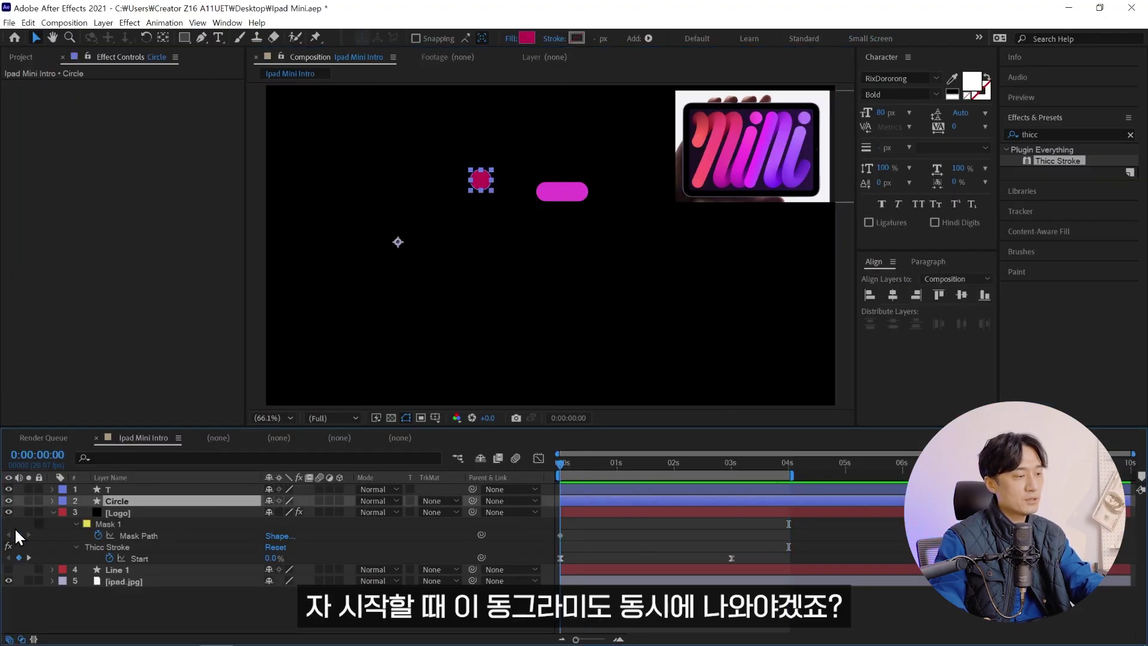
{"action": "key", "text": "s"}
{"action": "left_click", "coordinate": [86, 512]}
{"action": "left_click", "coordinate": [282, 512]}
{"action": "type", "text": "0"}
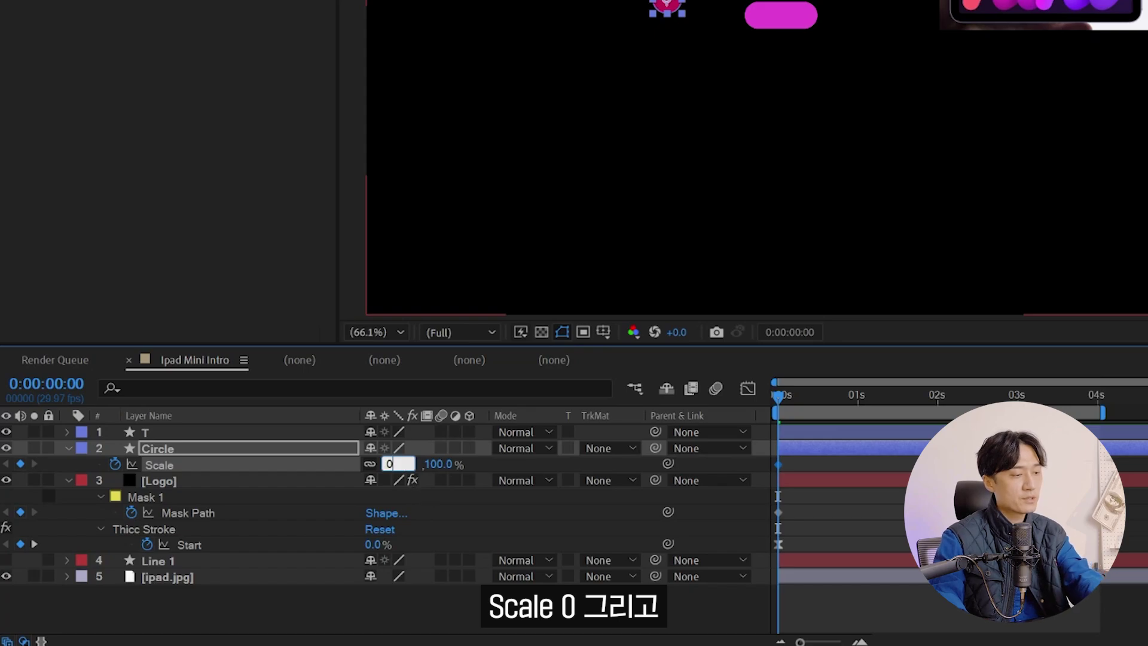
{"action": "key", "text": "Return"}
{"action": "left_click_drag", "start_coordinate": [808, 400], "coordinate": [818, 411]}
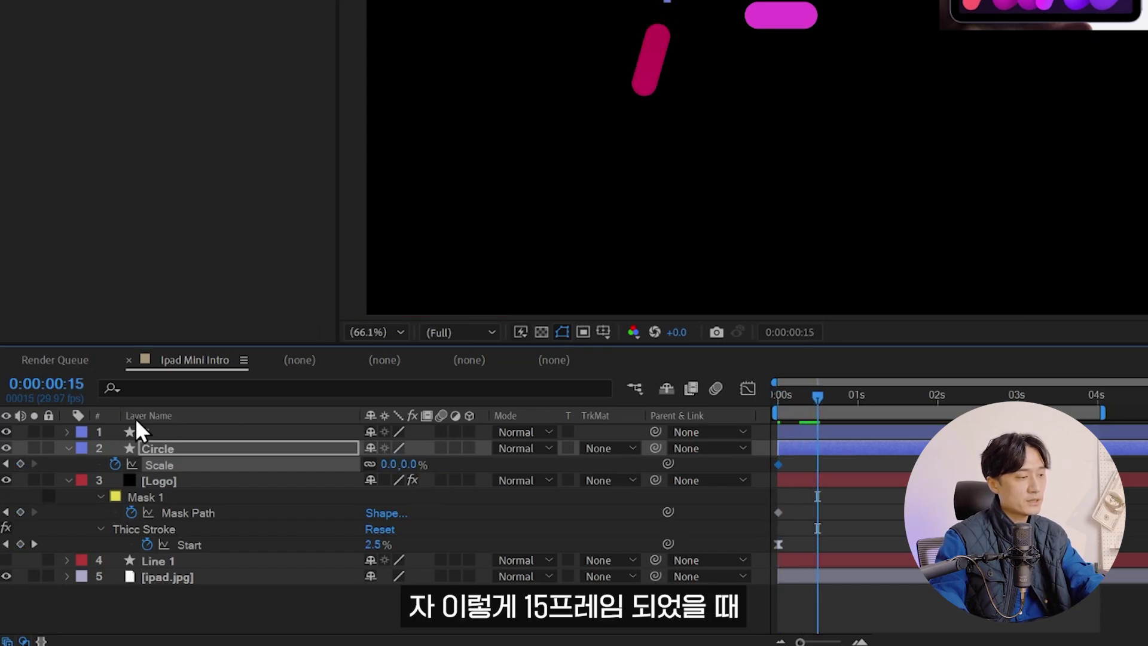
{"action": "left_click", "coordinate": [388, 465]}
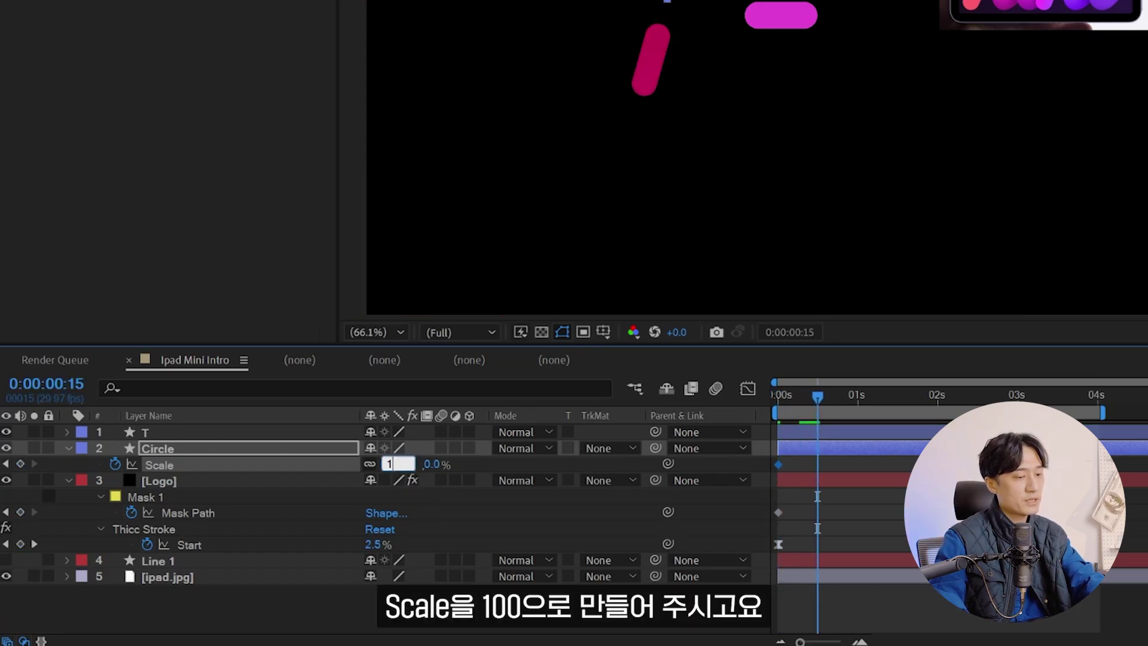
{"action": "type", "text": "100"}
{"action": "key", "text": "Return"}
Step: Easy-ease both Scale keyframes with 99% influence and preview the dot popping in
{"action": "left_click_drag", "start_coordinate": [831, 472], "coordinate": [705, 459]}
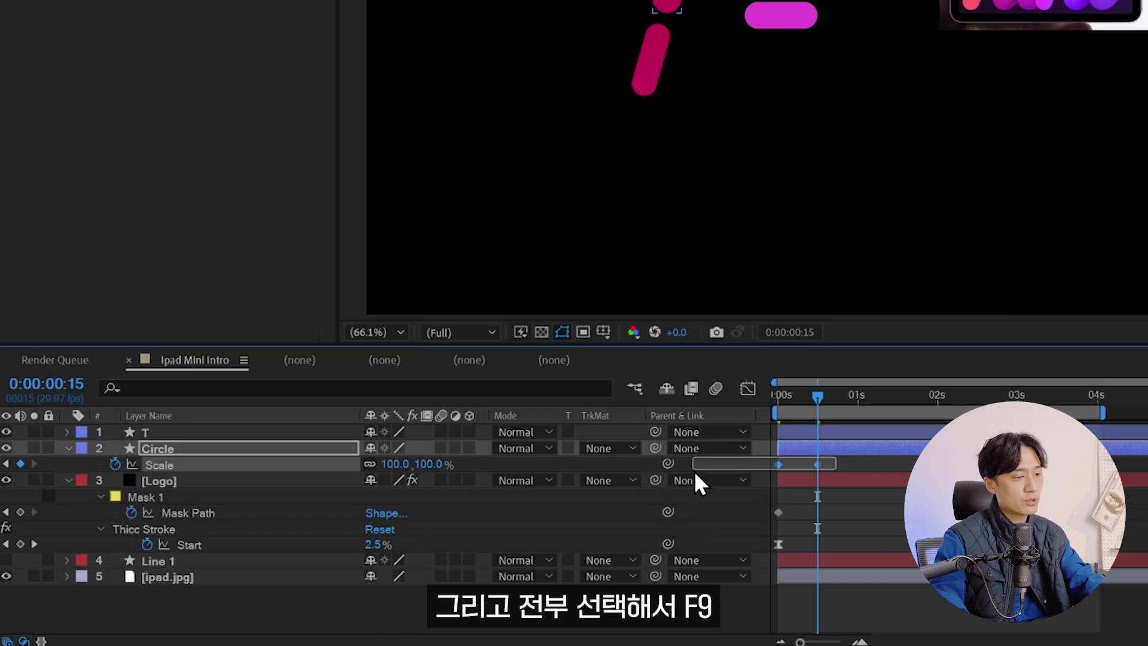
{"action": "key", "text": "F9"}
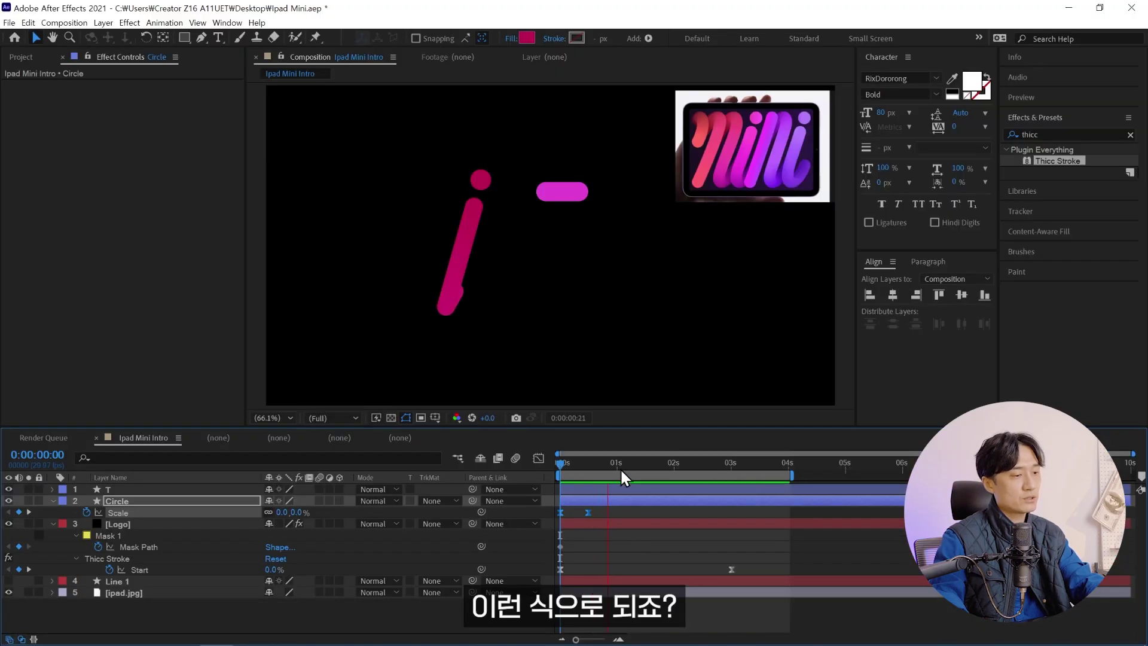
{"action": "mouse_move", "coordinate": [820, 406]}
{"action": "left_mouse_down"}
{"action": "mouse_move", "coordinate": [561, 476]}
{"action": "mouse_move", "coordinate": [588, 467]}
{"action": "left_mouse_up"}
{"action": "left_click_drag", "start_coordinate": [614, 508], "coordinate": [504, 527]}
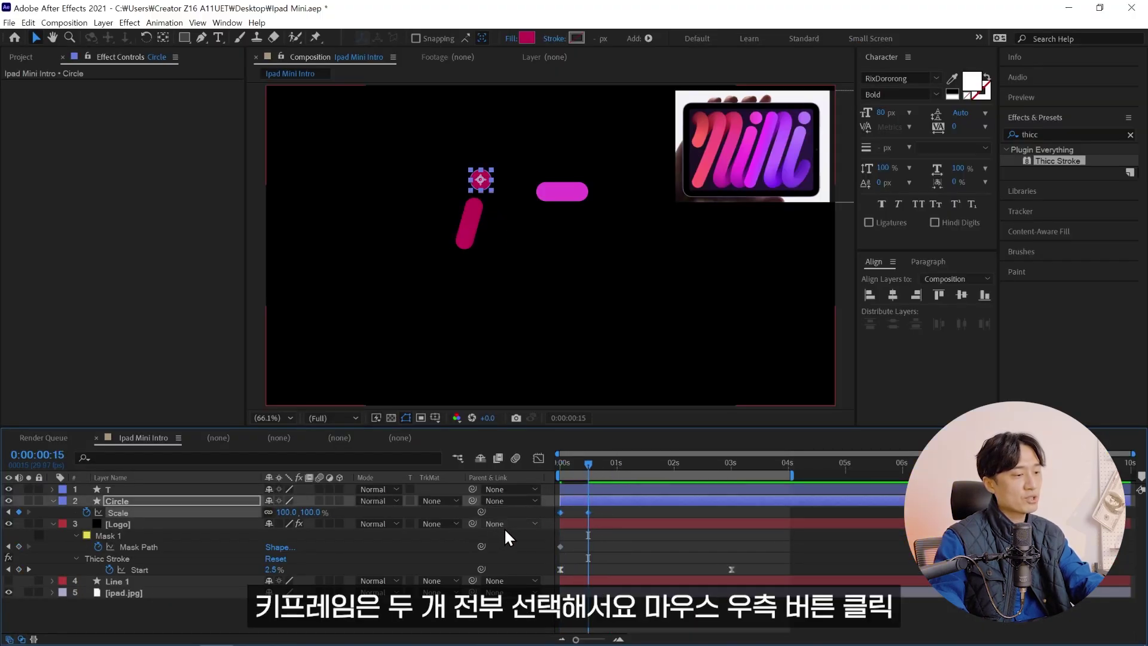
{"action": "right_click", "coordinate": [587, 510]}
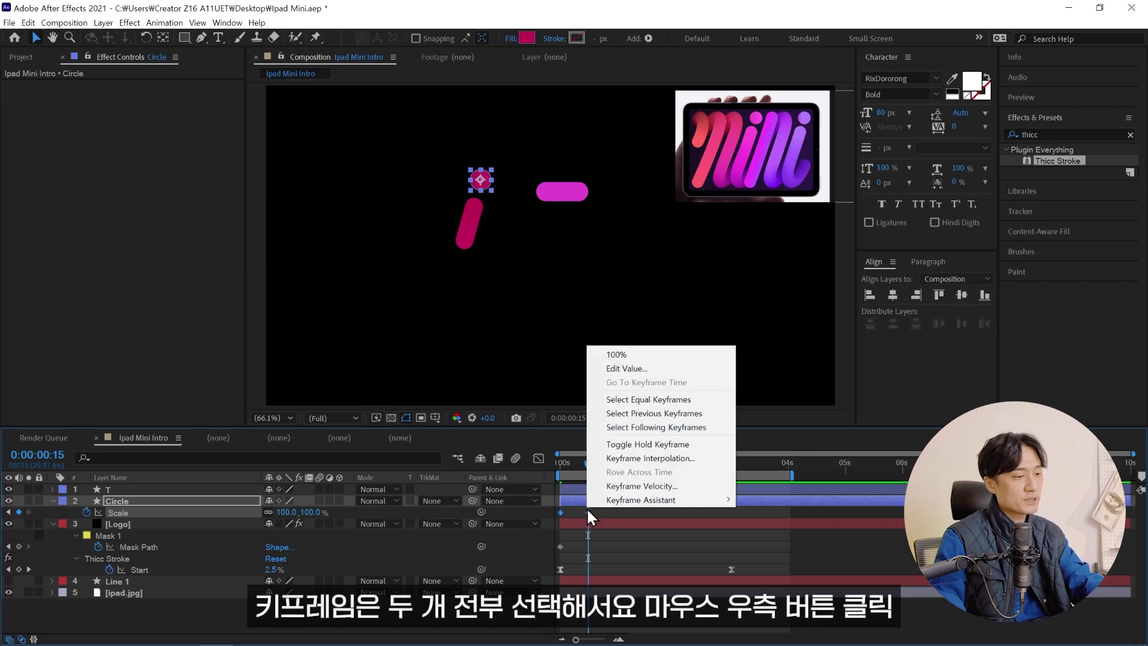
{"action": "left_click", "coordinate": [617, 493]}
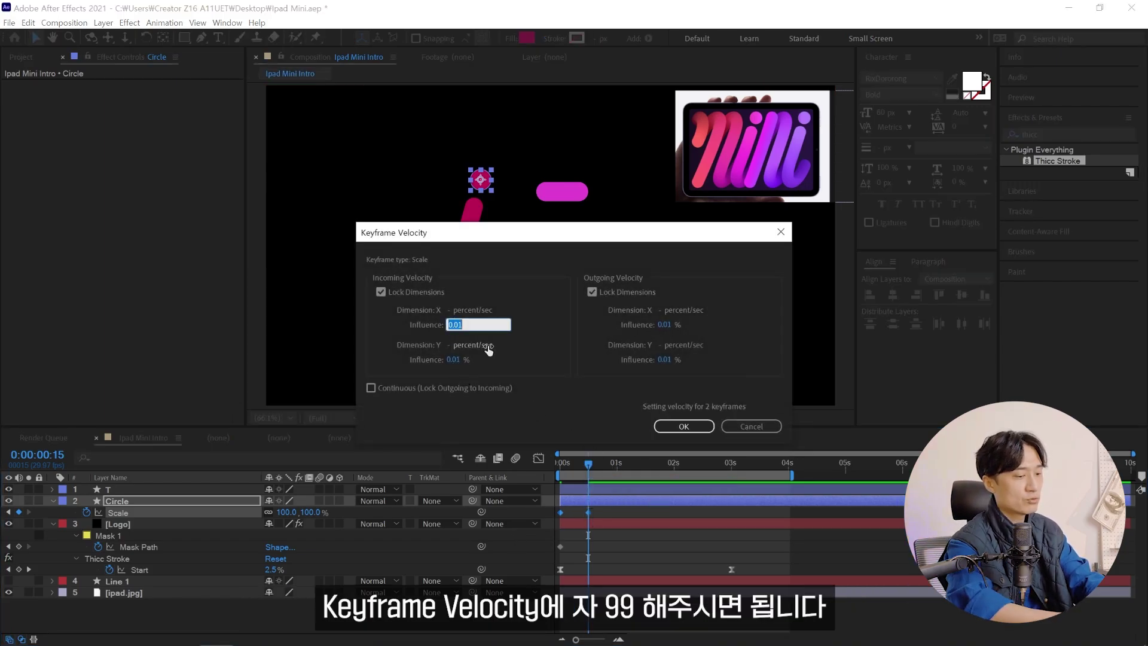
{"action": "type", "text": "99"}
{"action": "key", "text": "Tab"}
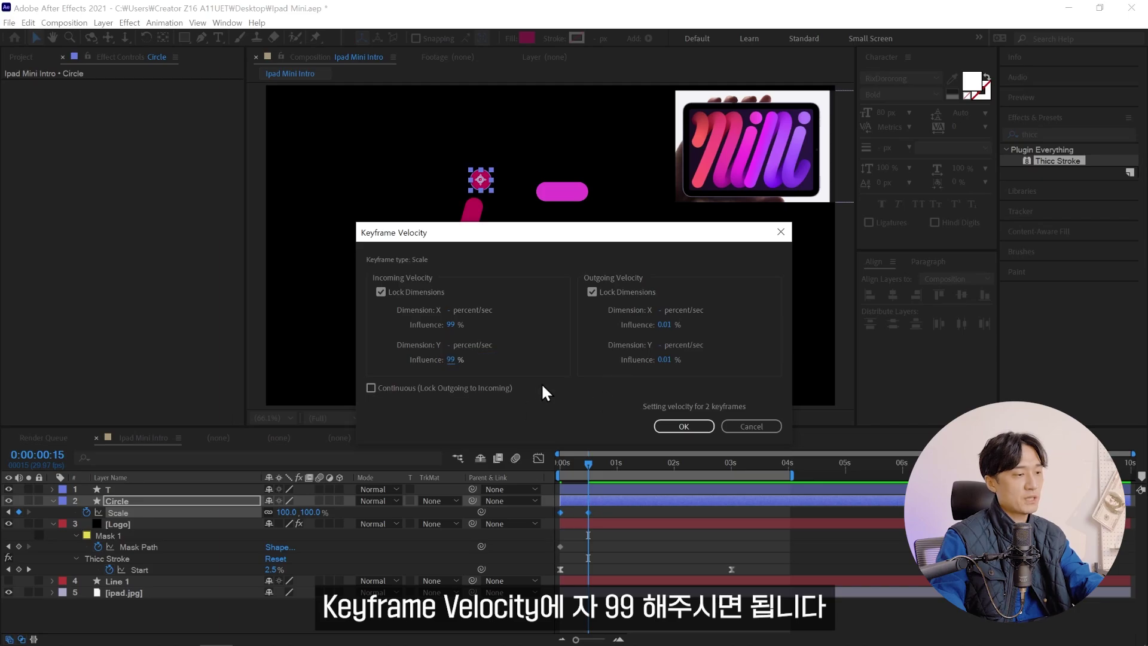
{"action": "left_click", "coordinate": [684, 426]}
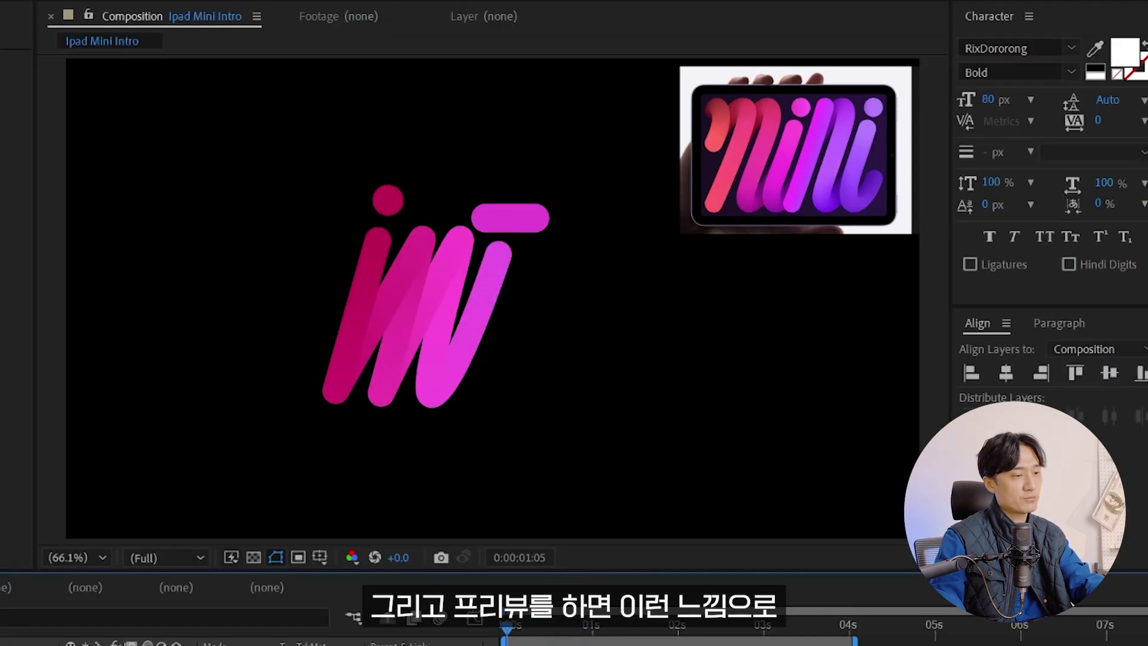
{"action": "key", "text": "space"}
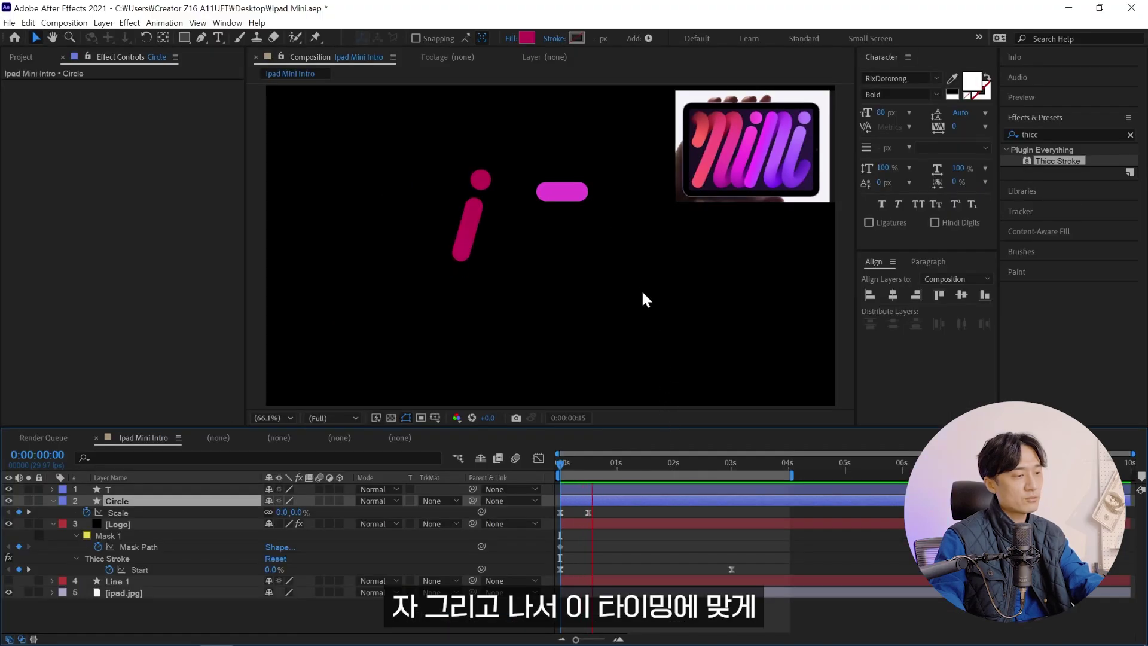
Step: Go to 1:05 and add Trim Paths to the T shape layer
{"action": "mouse_move", "coordinate": [562, 465]}
{"action": "left_mouse_down"}
{"action": "mouse_move", "coordinate": [635, 470]}
{"action": "mouse_move", "coordinate": [626, 459]}
{"action": "left_mouse_up"}
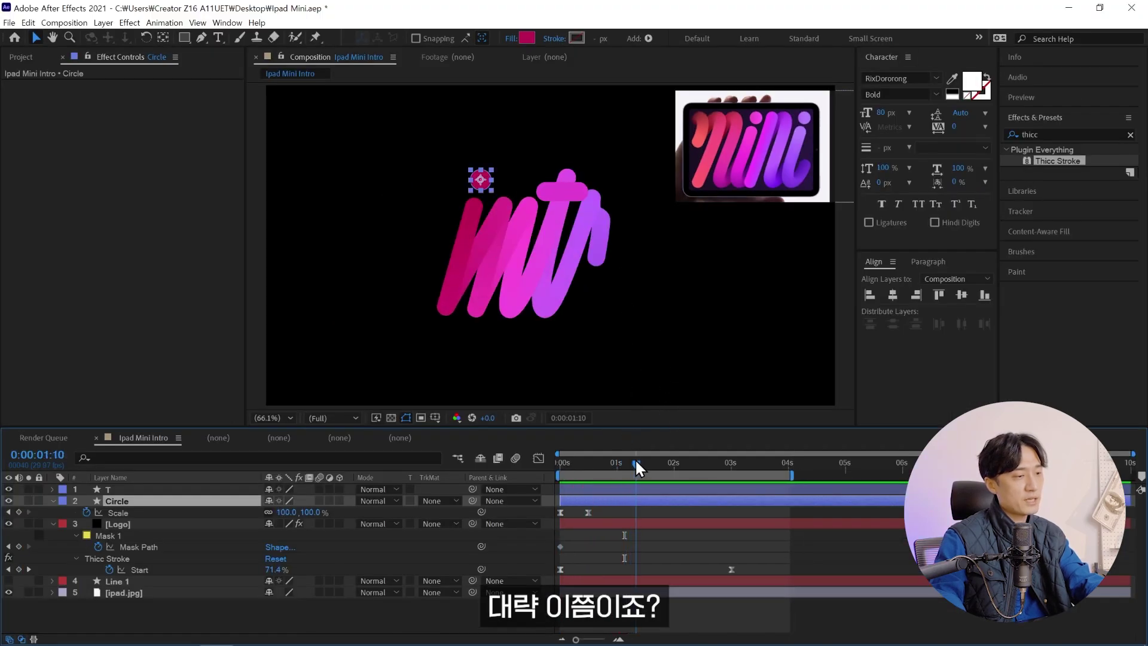
{"action": "key", "text": "Page_Down"}
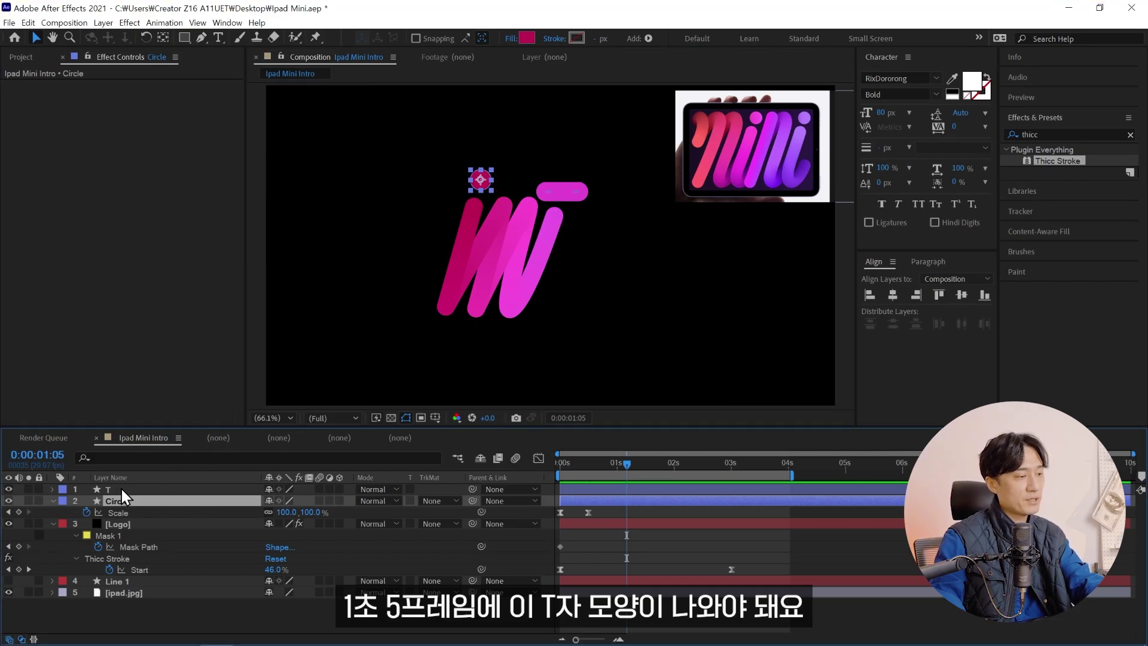
{"action": "left_click", "coordinate": [109, 489]}
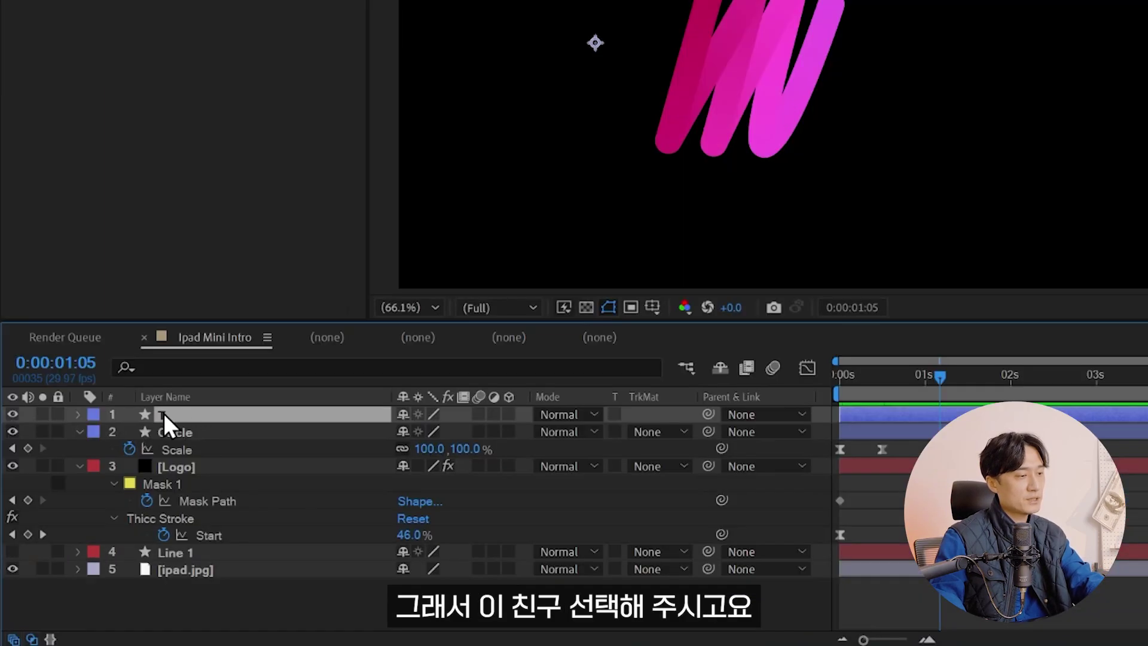
{"action": "left_click", "coordinate": [78, 413]}
{"action": "left_click", "coordinate": [517, 432]}
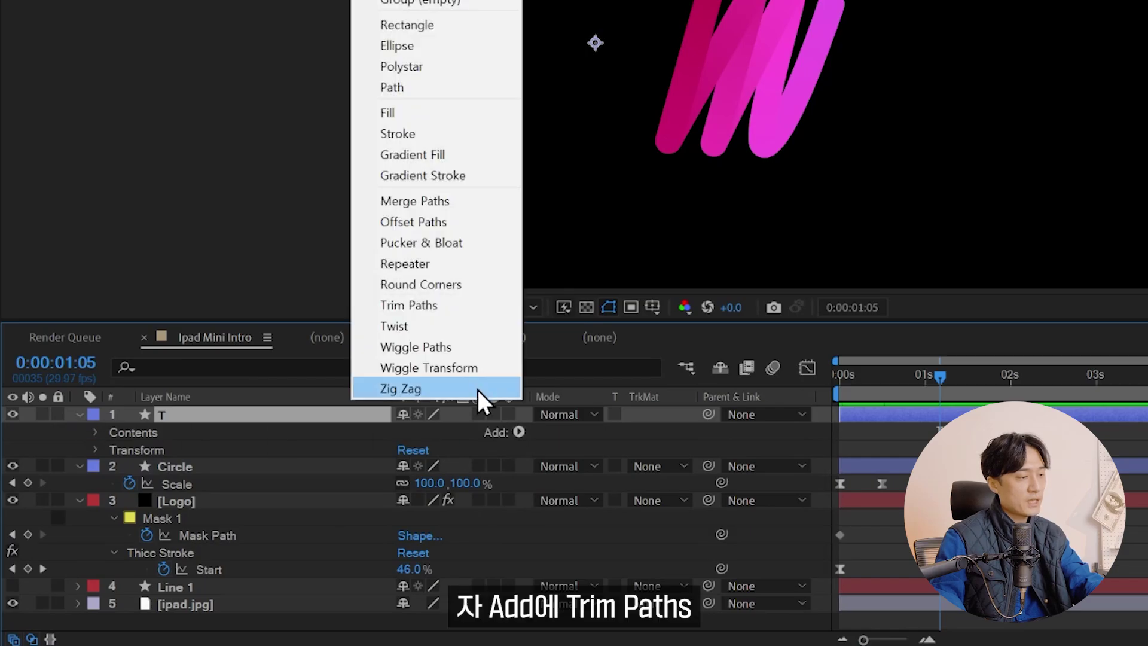
{"action": "left_click", "coordinate": [439, 305]}
{"action": "left_click", "coordinate": [113, 467]}
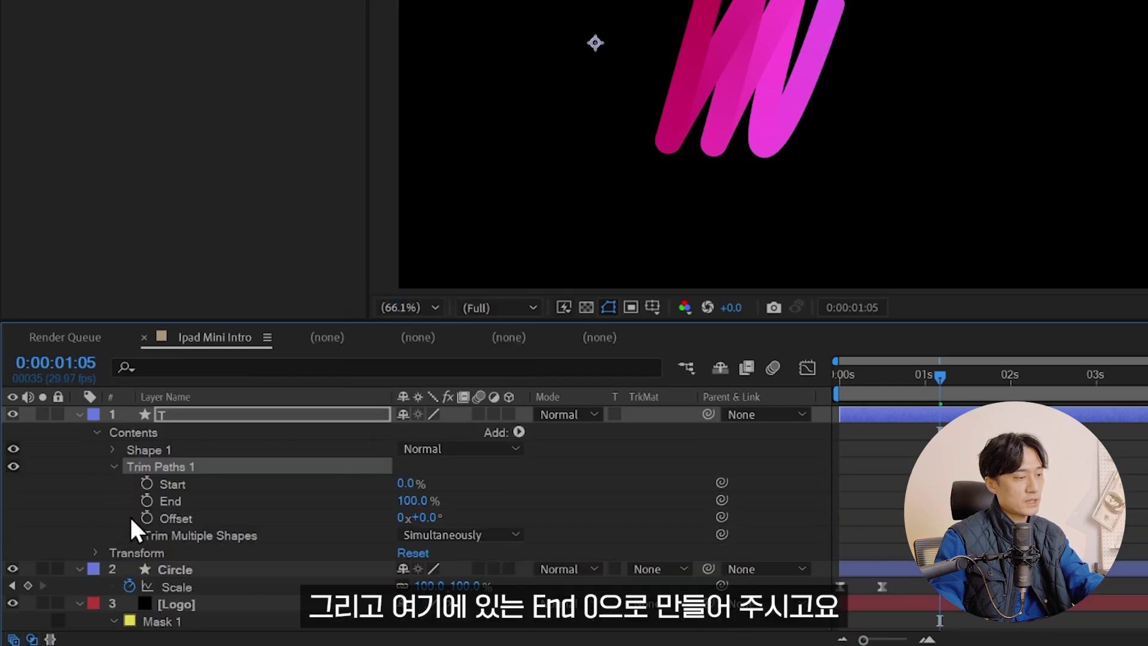
Step: Keyframe the Trim Paths End from 0% at 1:05 to 100% at 2:00
{"action": "left_click_drag", "start_coordinate": [406, 505], "coordinate": [69, 517]}
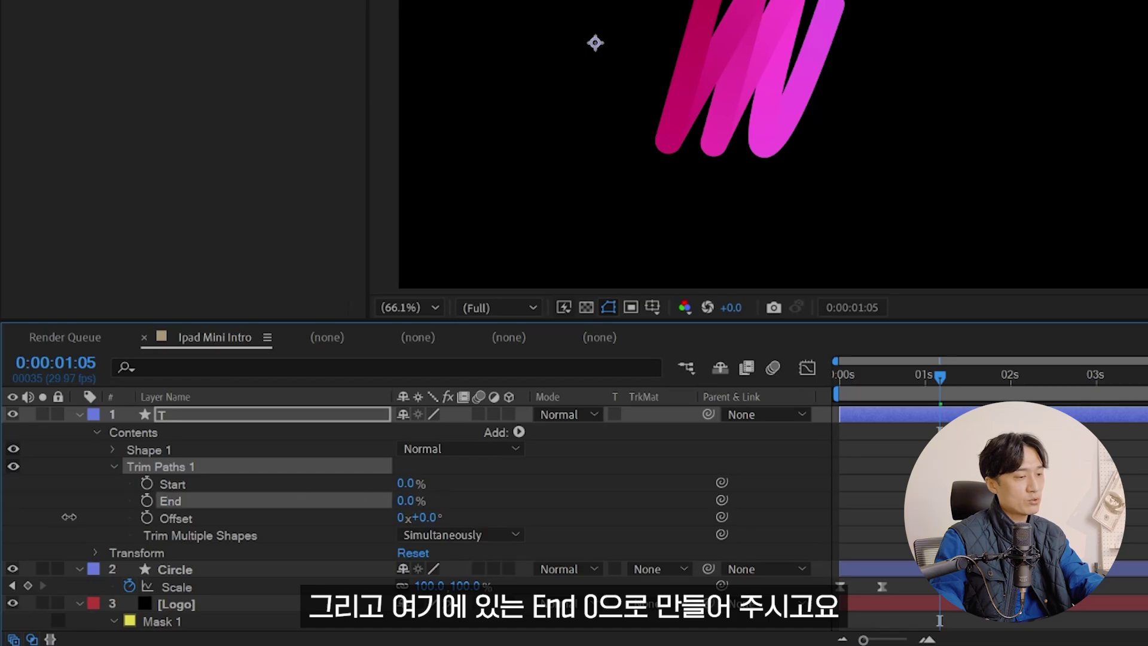
{"action": "left_click", "coordinate": [146, 500]}
{"action": "mouse_move", "coordinate": [959, 378]}
{"action": "left_mouse_down"}
{"action": "mouse_move", "coordinate": [1011, 378]}
{"action": "mouse_move", "coordinate": [778, 472]}
{"action": "left_mouse_up"}
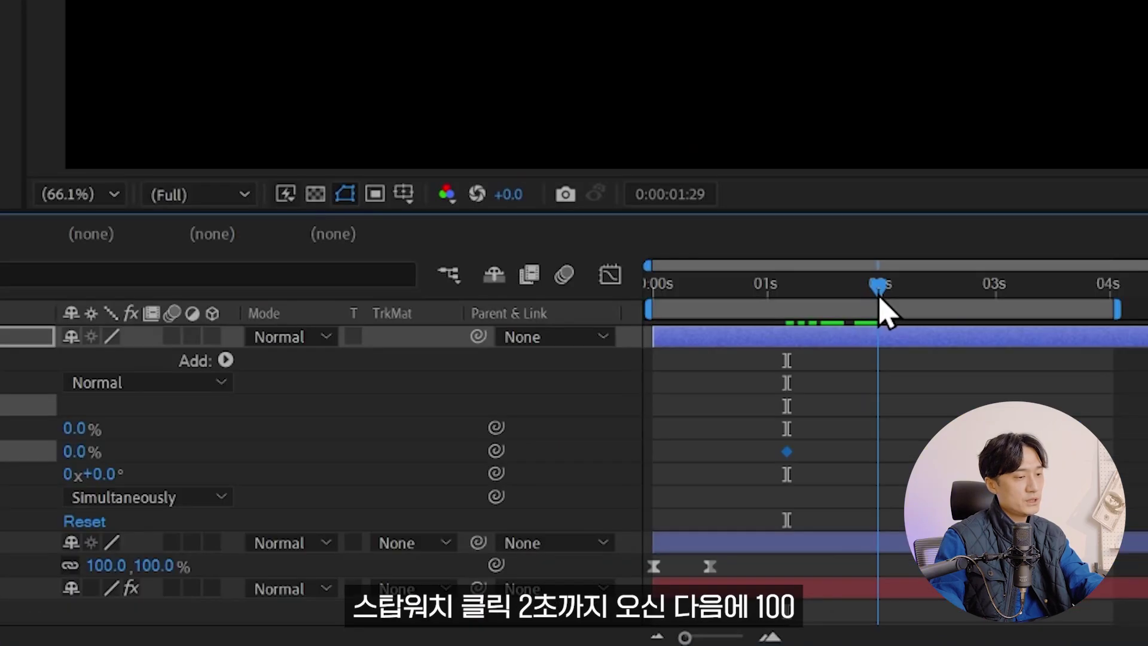
{"action": "type", "text": "100"}
{"action": "key", "text": "Return"}
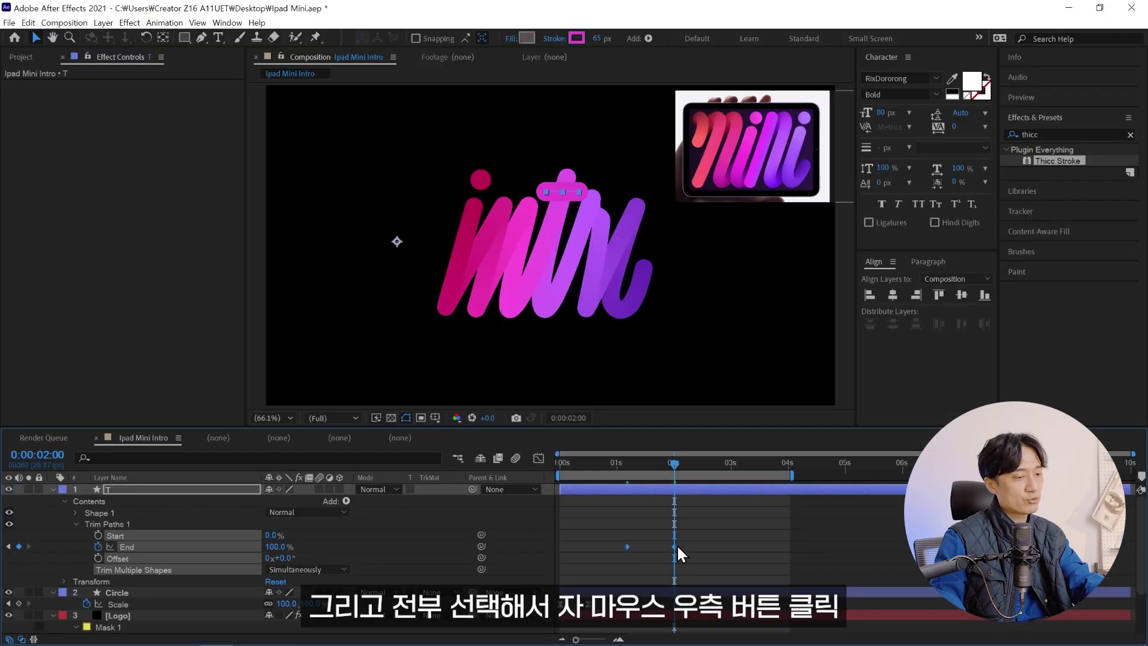
Step: Apply 99% eased velocity to the End keyframes and preview the T drawing on
{"action": "right_click", "coordinate": [674, 545]}
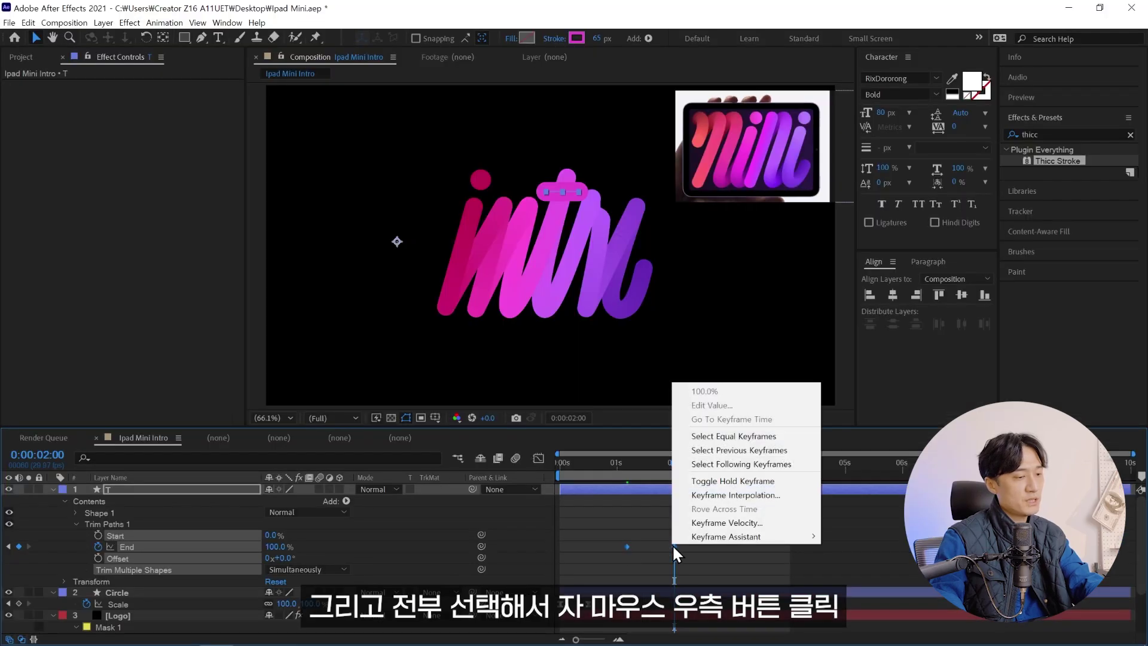
{"action": "left_click", "coordinate": [730, 519]}
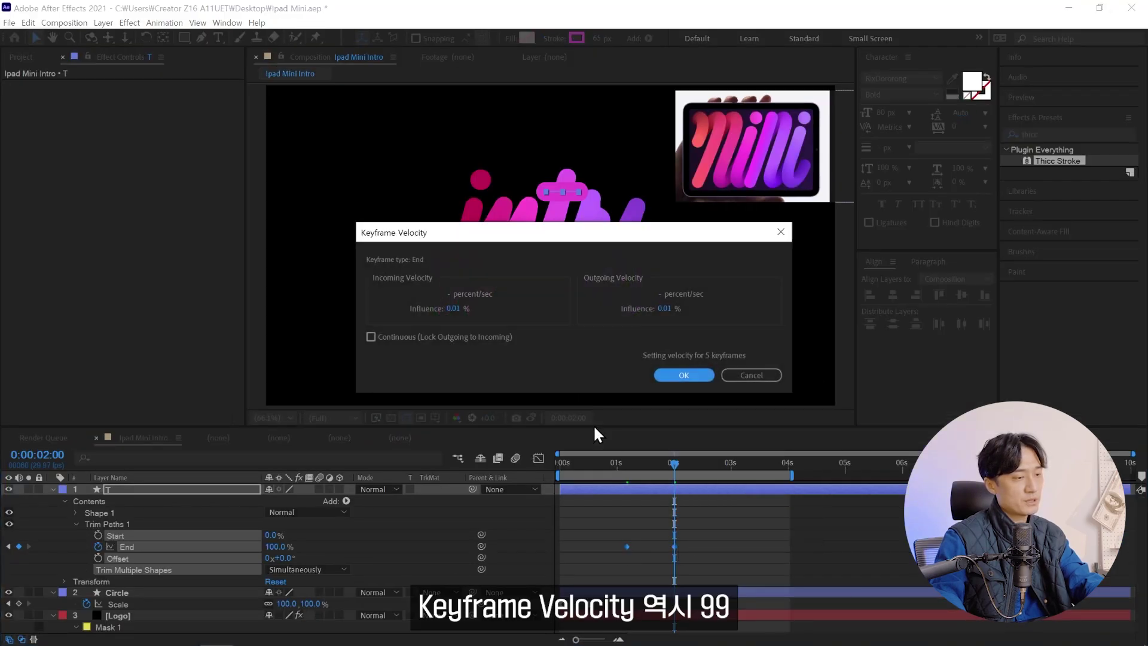
{"action": "left_click", "coordinate": [684, 375]}
{"action": "left_click", "coordinate": [657, 470]}
{"action": "key", "text": "space"}
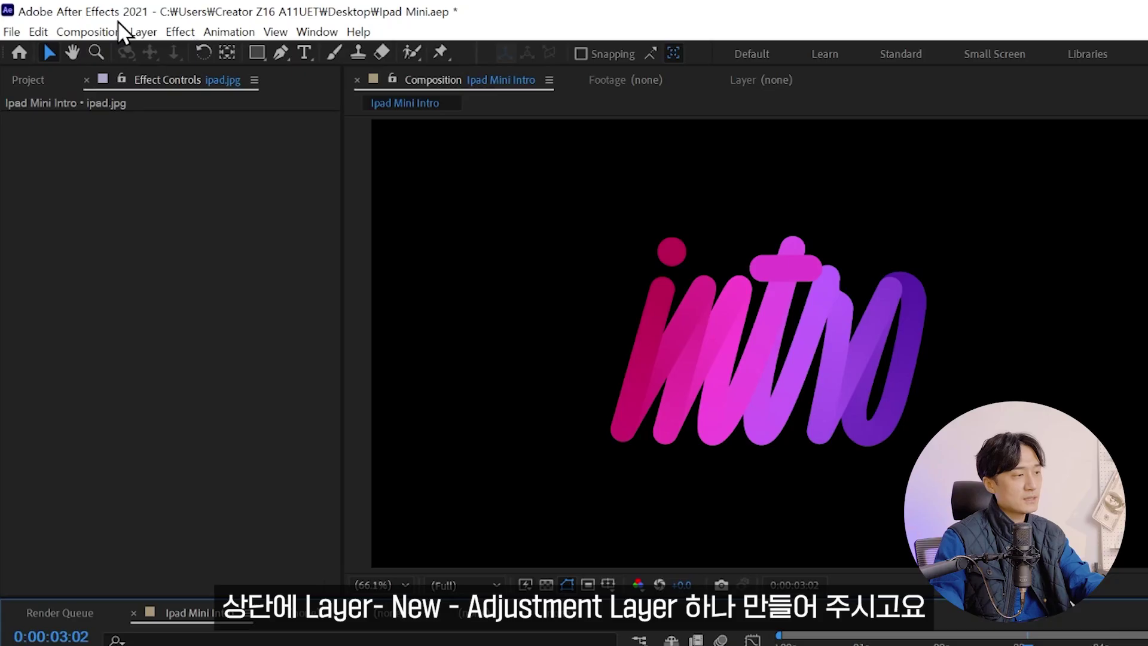
Step: Create a new adjustment layer and apply CC Toner to it
{"action": "left_click", "coordinate": [143, 31]}
{"action": "mouse_move", "coordinate": [299, 53]}
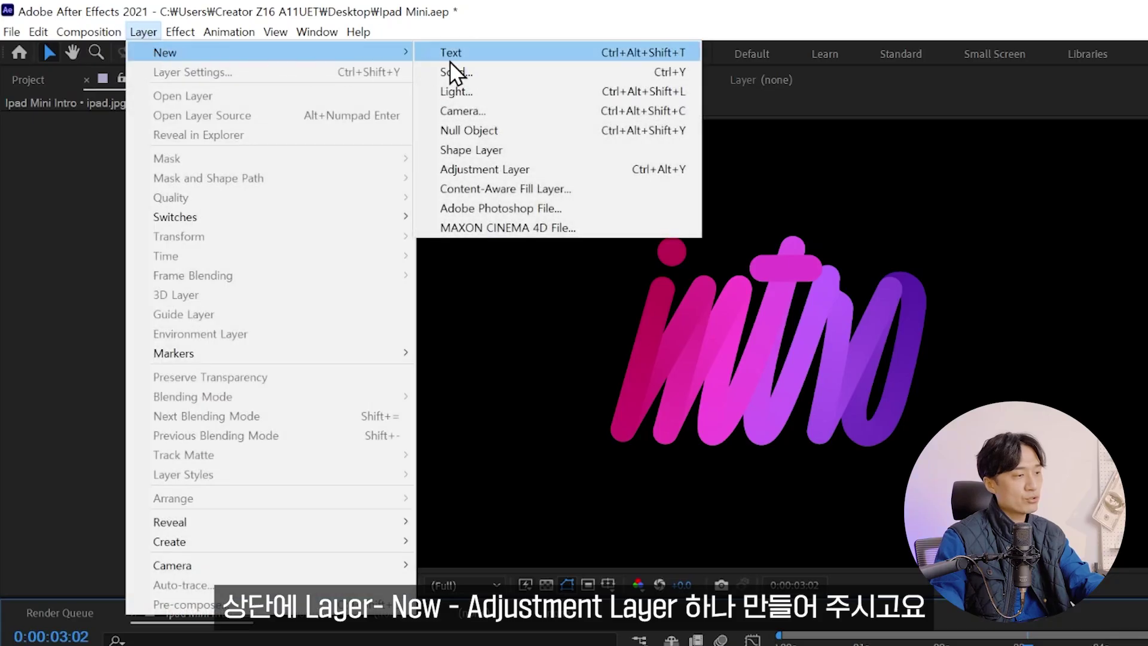
{"action": "left_click", "coordinate": [513, 170]}
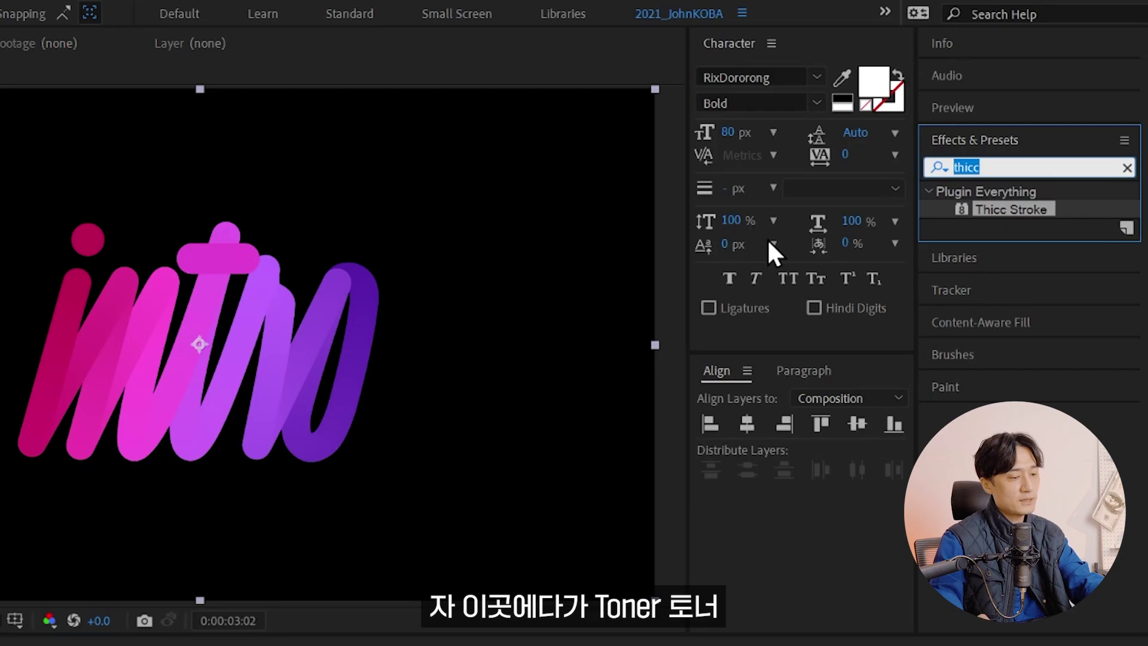
{"action": "type", "text": "toner"}
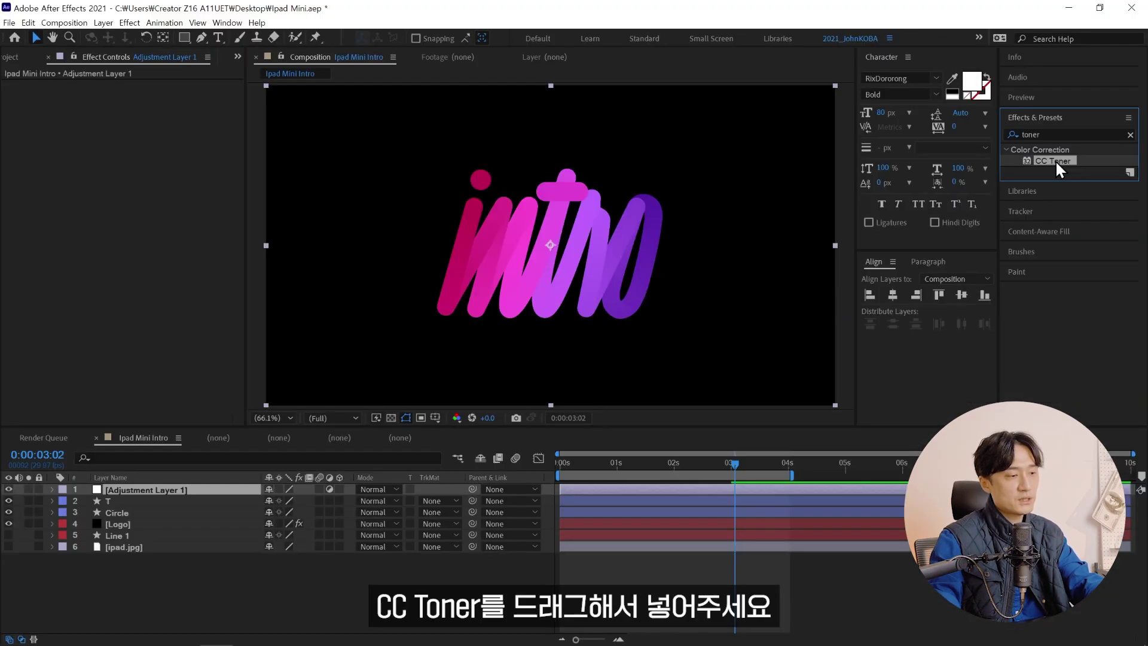
{"action": "left_click_drag", "start_coordinate": [1052, 160], "coordinate": [189, 491]}
Step: Set CC Toner to Pentone with grey Brights, white Midtones, grey Darktones and white Shadows
{"action": "left_click", "coordinate": [174, 97]}
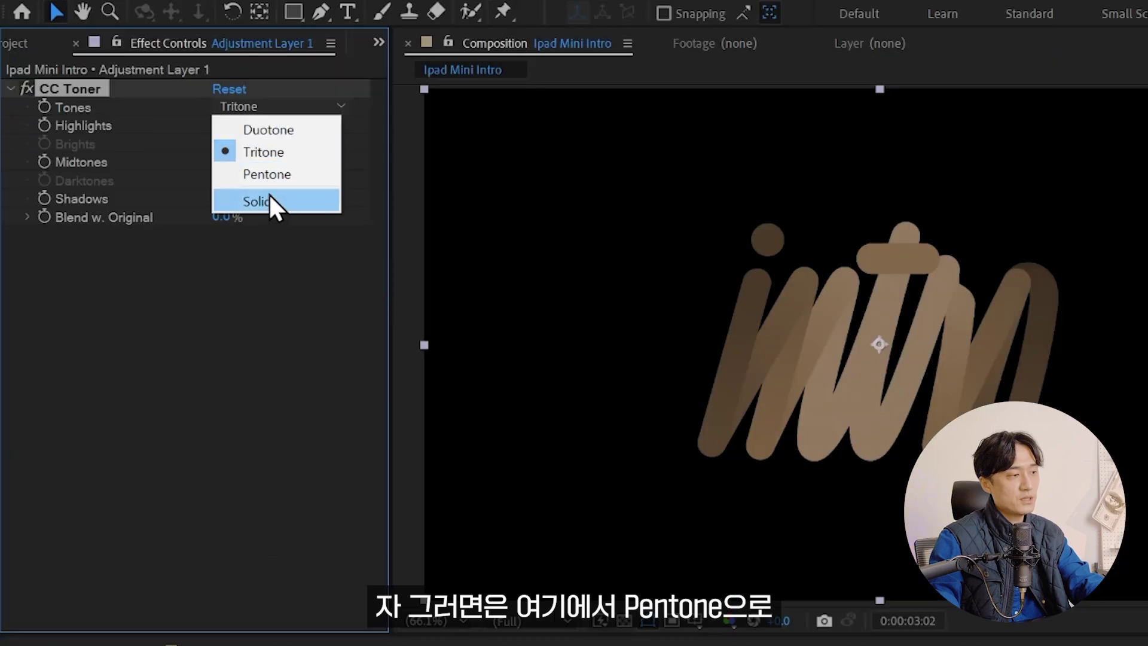
{"action": "left_click", "coordinate": [281, 178]}
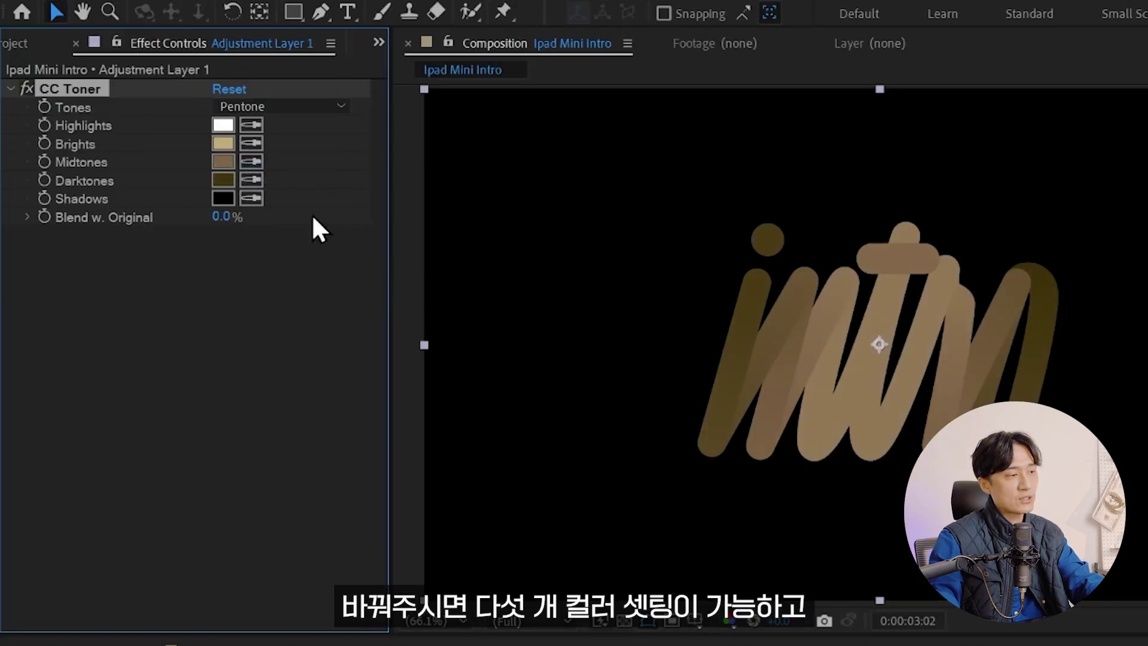
{"action": "left_click", "coordinate": [223, 143]}
{"action": "left_click", "coordinate": [599, 494]}
{"action": "left_click", "coordinate": [223, 161]}
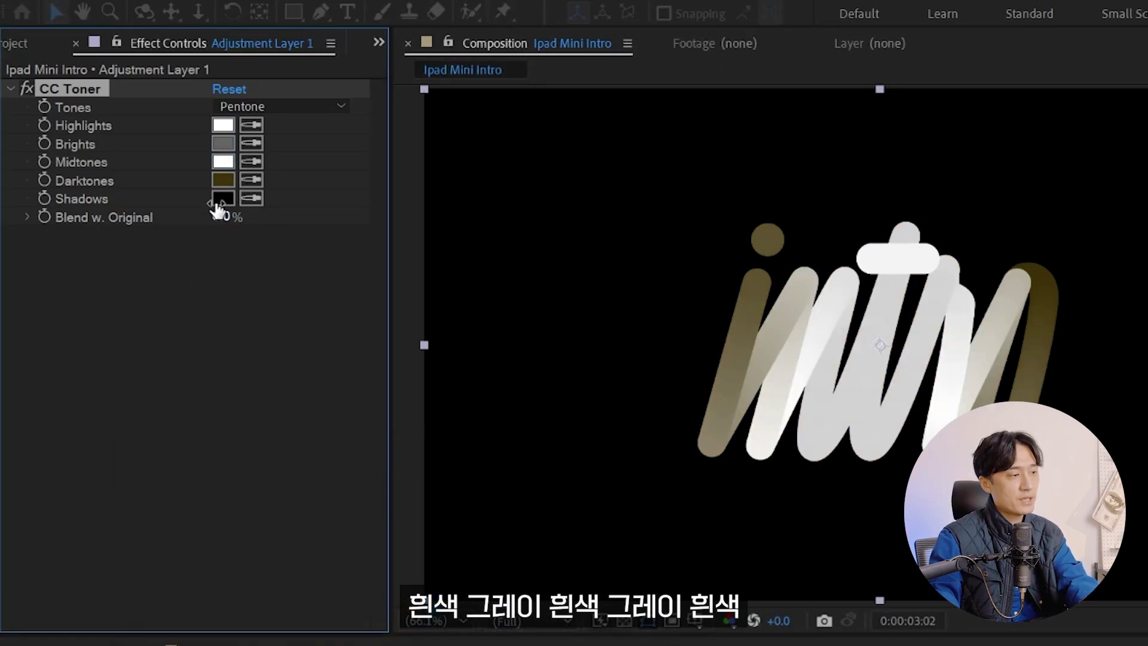
{"action": "left_click", "coordinate": [223, 180]}
{"action": "left_click", "coordinate": [223, 198]}
{"action": "left_click", "coordinate": [307, 468]}
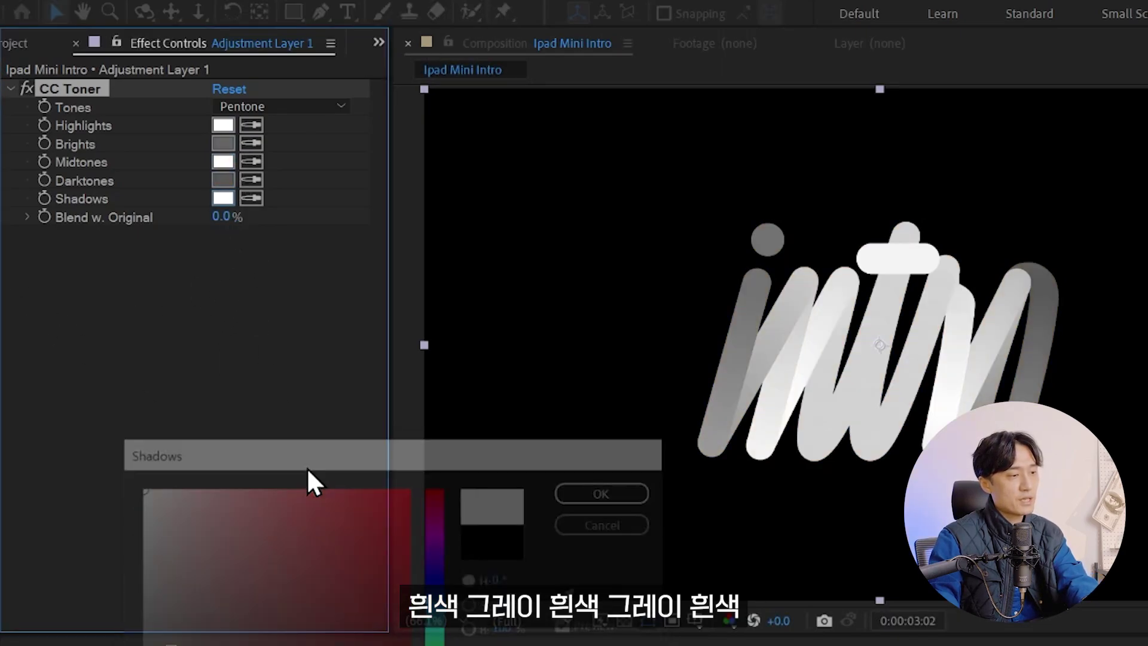
{"action": "key", "text": "Return"}
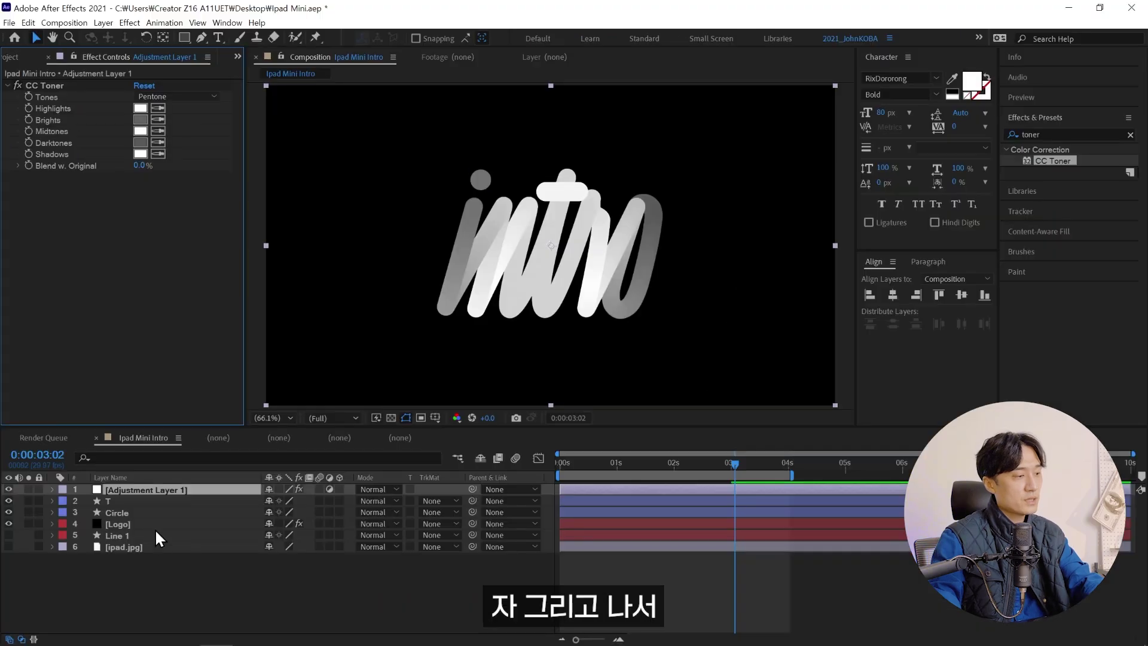
Step: Set the adjustment layer's blend mode to Overlay and turn its visibility on
{"action": "left_click", "coordinate": [392, 490]}
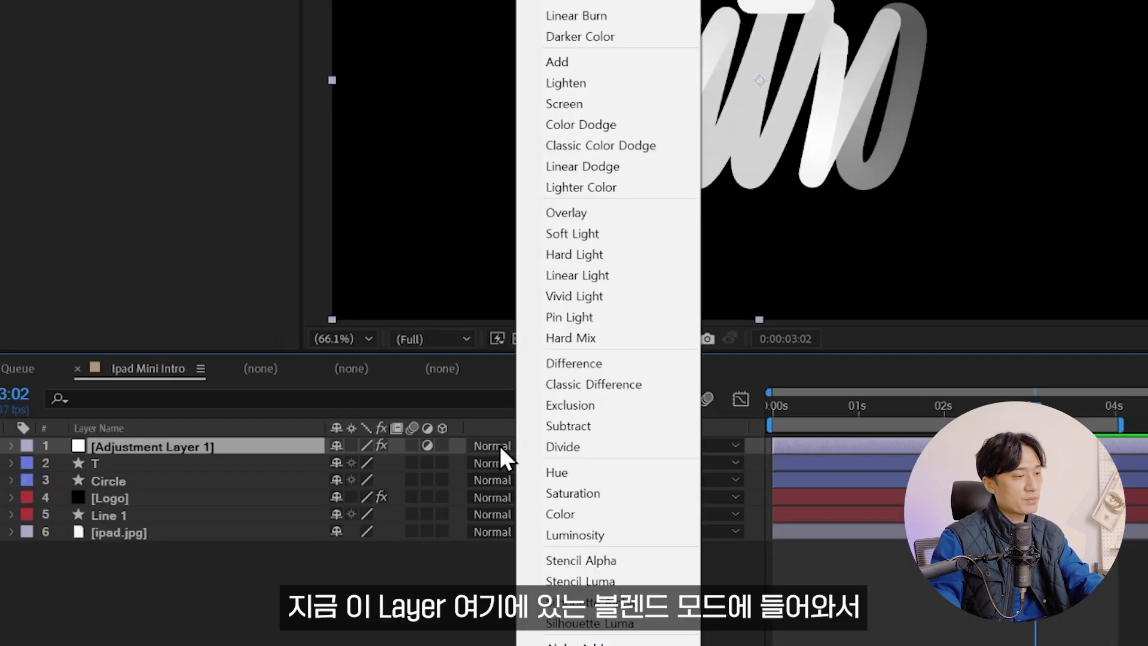
{"action": "left_click", "coordinate": [442, 336]}
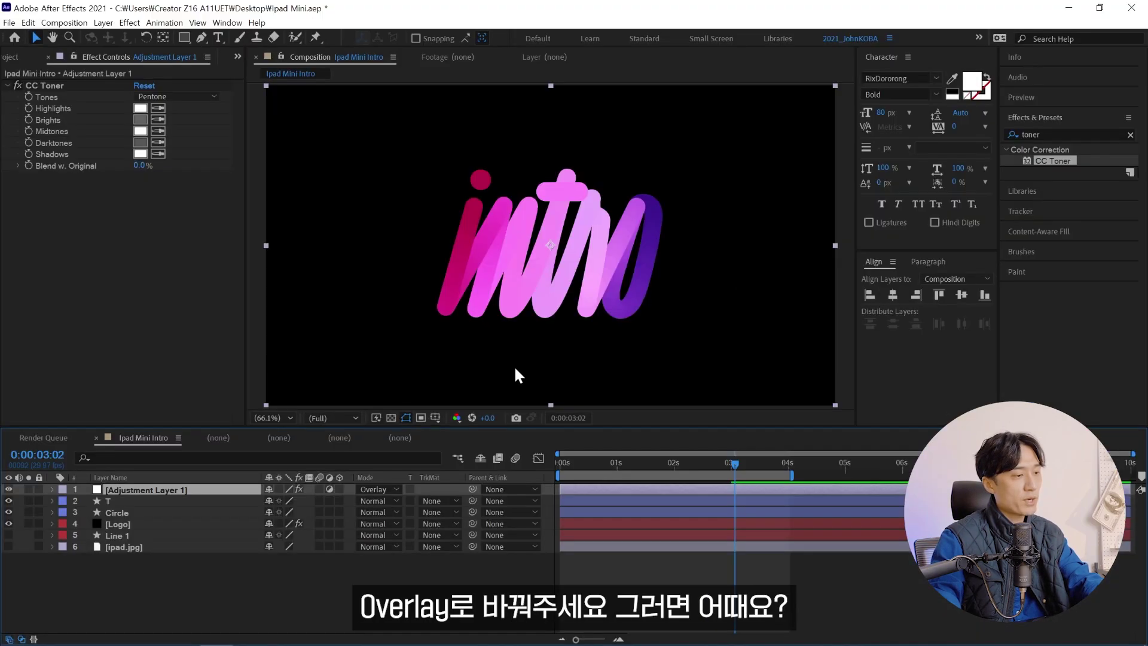
{"action": "left_click", "coordinate": [8, 490]}
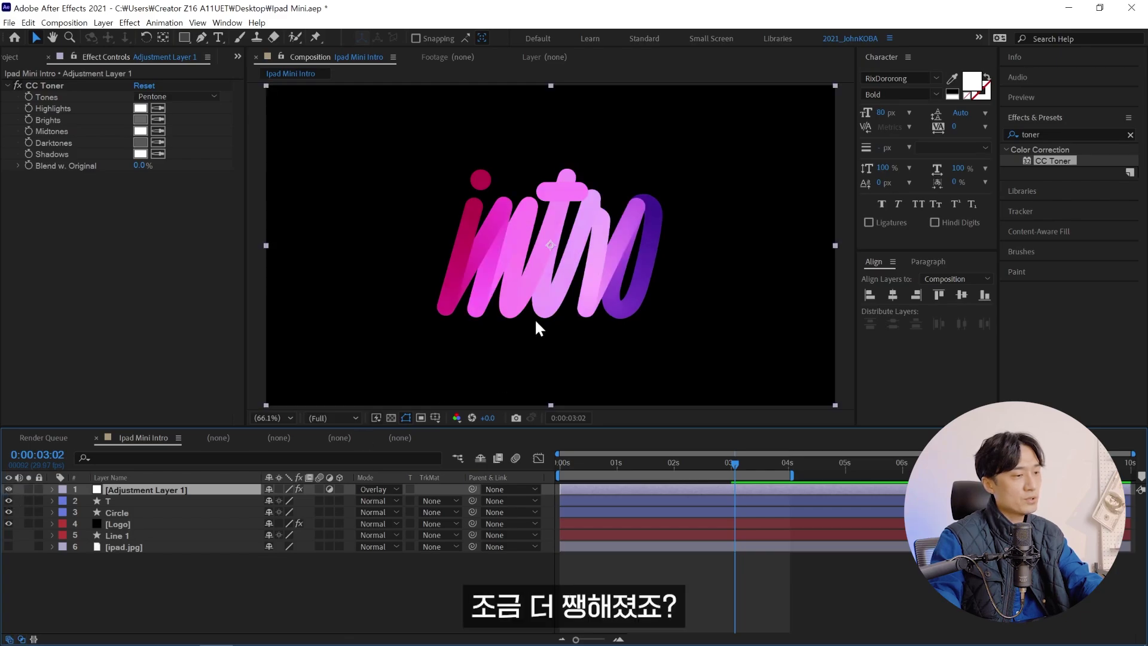
{"action": "key", "text": "F2"}
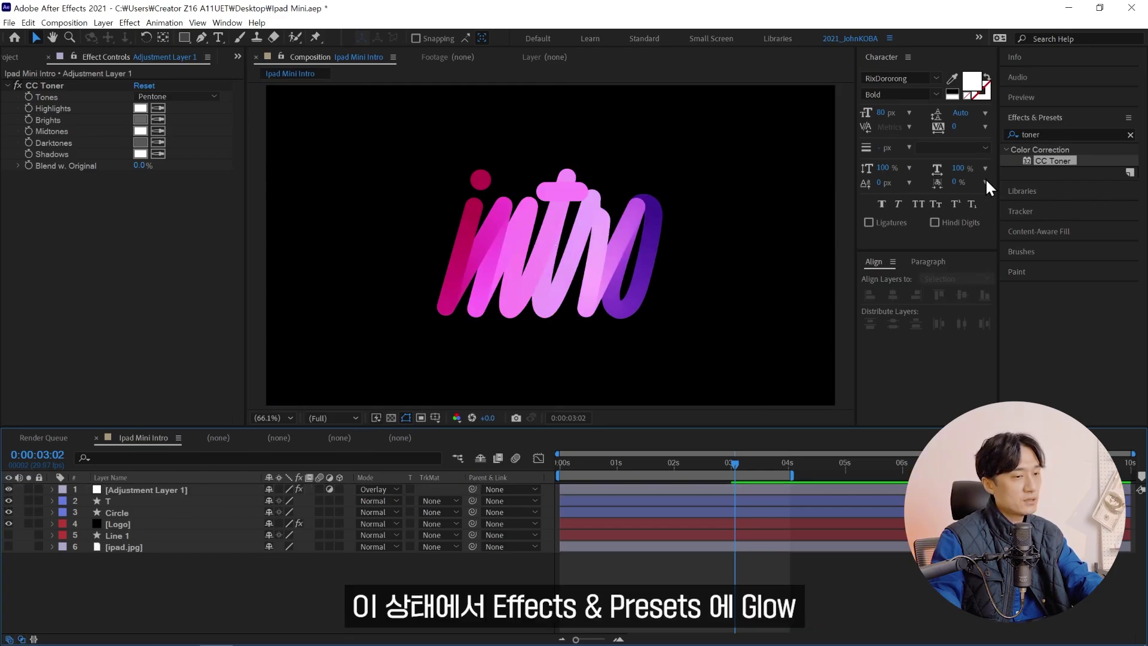
Step: Apply Glow to Adjustment Layer 1 with Glow Radius 50 and Glow Intensity 0.1
{"action": "left_click", "coordinate": [1053, 134]}
{"action": "type", "text": "glow"}
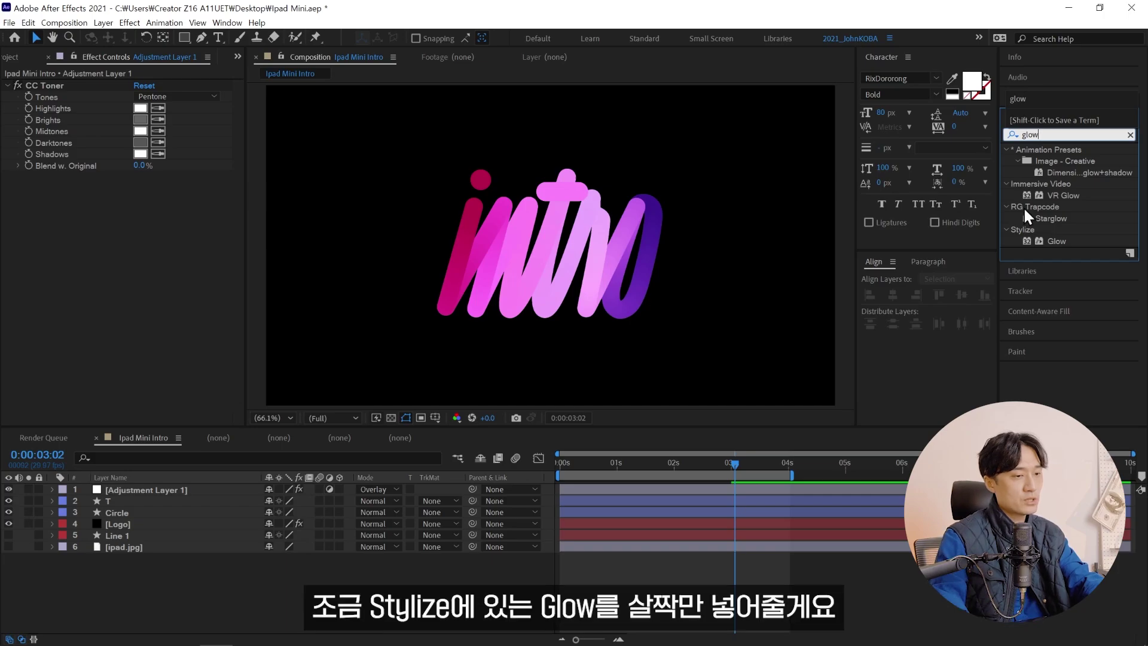
{"action": "left_click_drag", "start_coordinate": [1055, 242], "coordinate": [193, 500]}
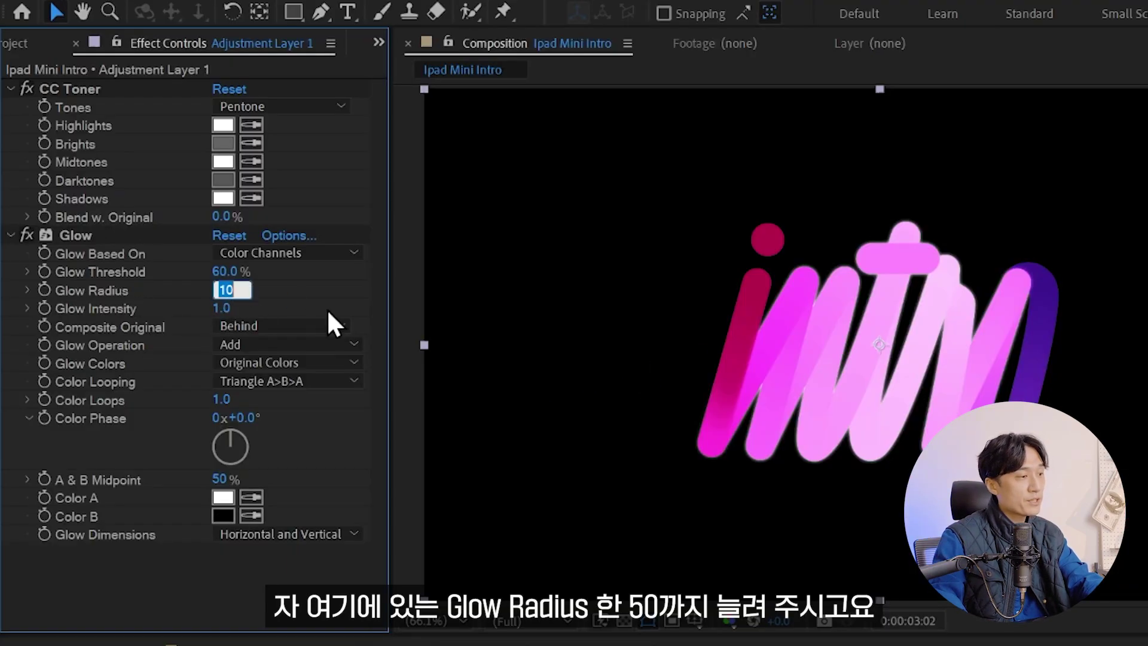
{"action": "type", "text": "50"}
{"action": "key", "text": "Return"}
{"action": "type", "text": "0.2"}
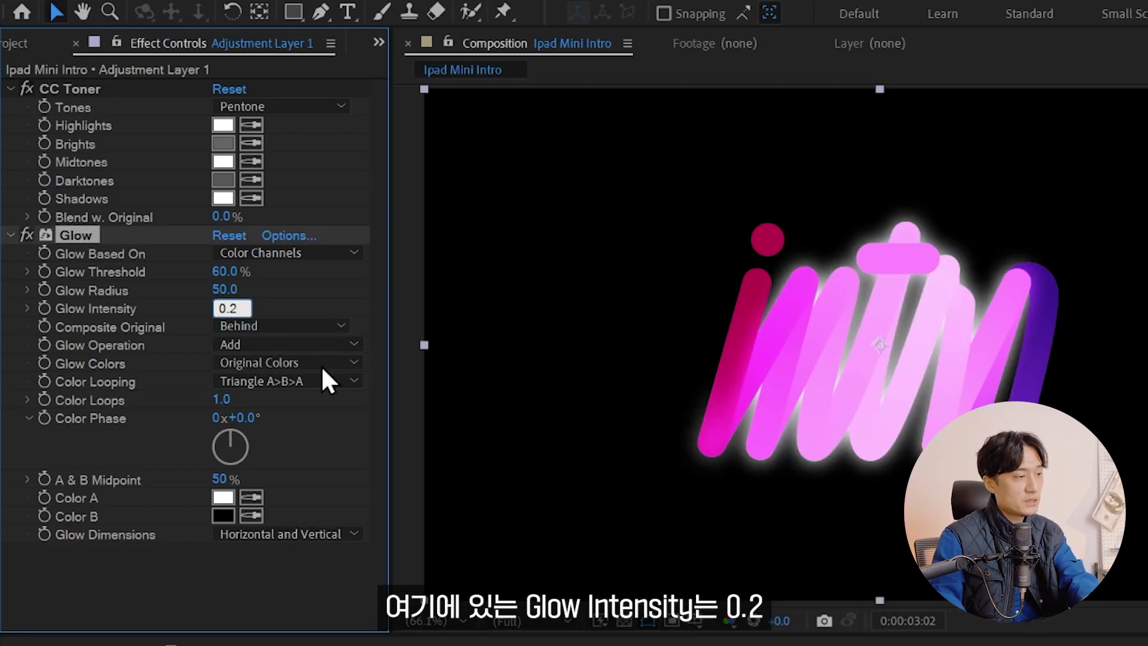
{"action": "key", "text": "Return"}
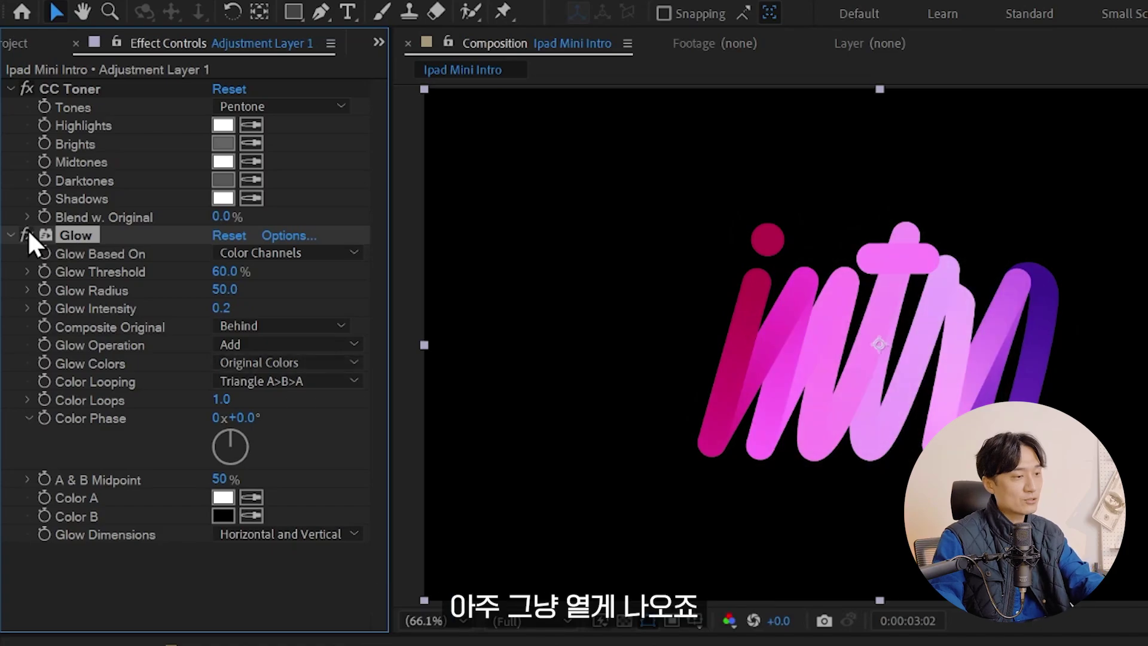
{"action": "left_click", "coordinate": [220, 305]}
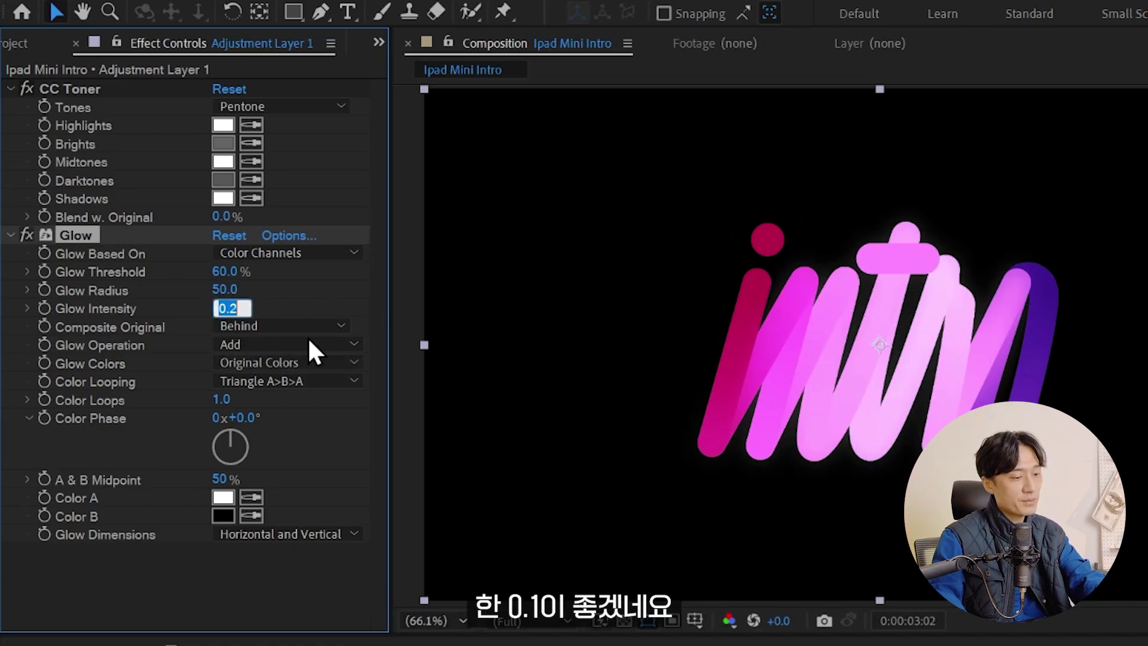
{"action": "type", "text": "0.1"}
{"action": "key", "text": "Return"}
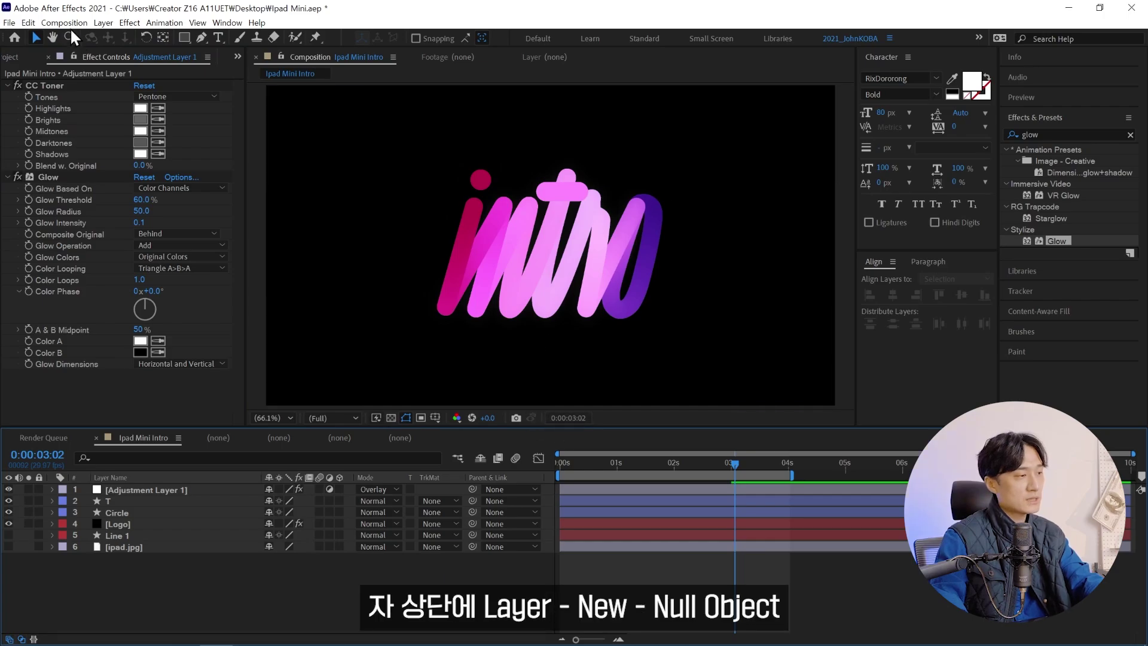
Step: Add Null 1, keep the adjustment layer on top, and parent T, Circle and Logo to it
{"action": "left_click", "coordinate": [105, 23]}
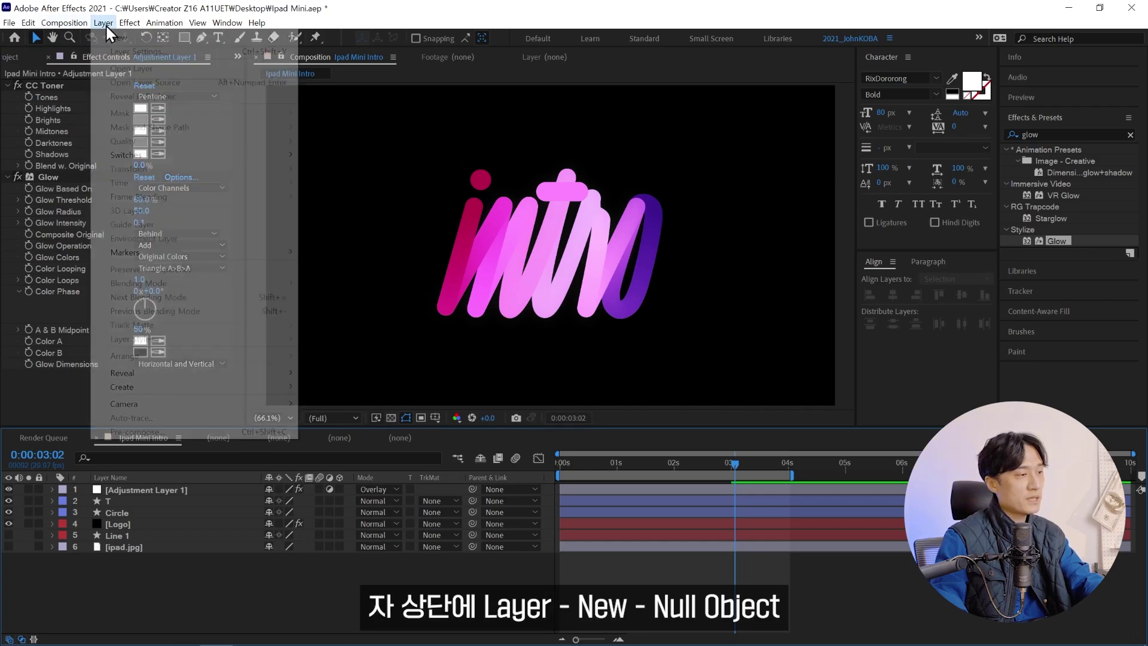
{"action": "mouse_move", "coordinate": [115, 37]}
{"action": "left_click", "coordinate": [337, 93]}
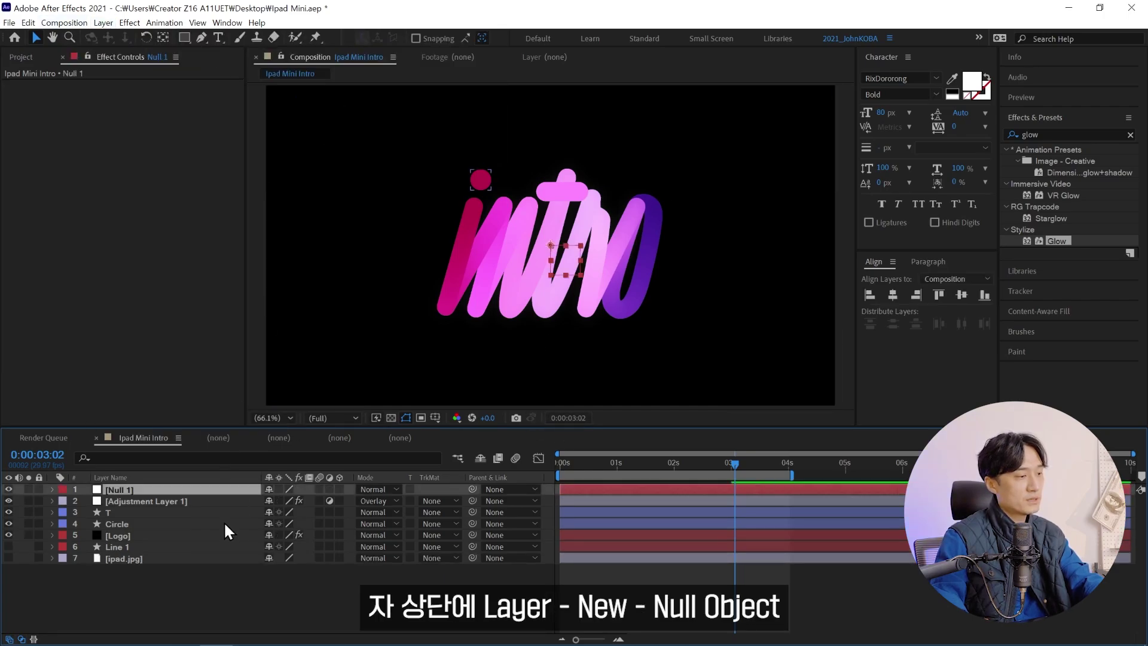
{"action": "left_click_drag", "start_coordinate": [239, 430], "coordinate": [237, 409]}
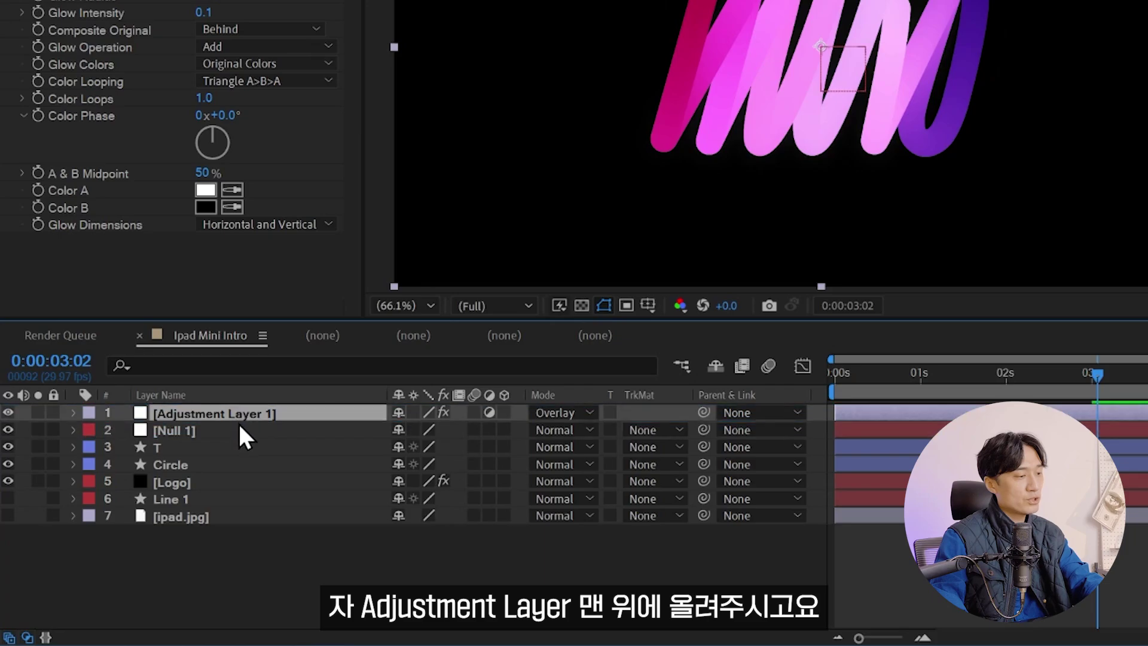
{"action": "left_click", "coordinate": [179, 482]}
{"action": "left_click", "coordinate": [182, 447], "text": "shift"}
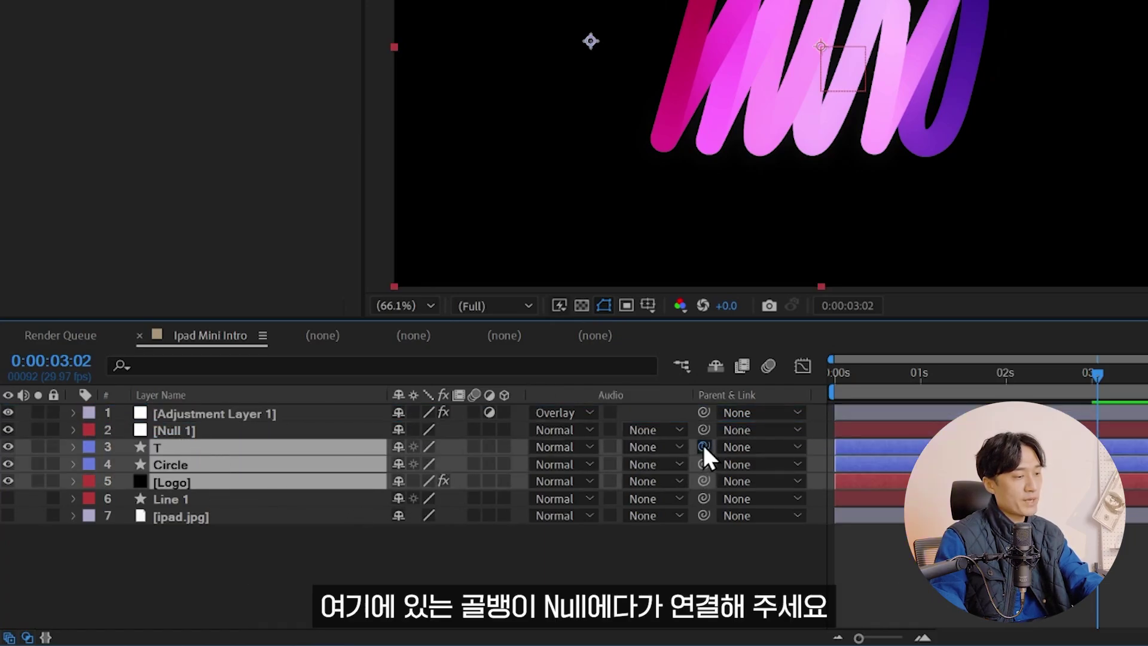
{"action": "left_click_drag", "start_coordinate": [703, 447], "coordinate": [194, 432]}
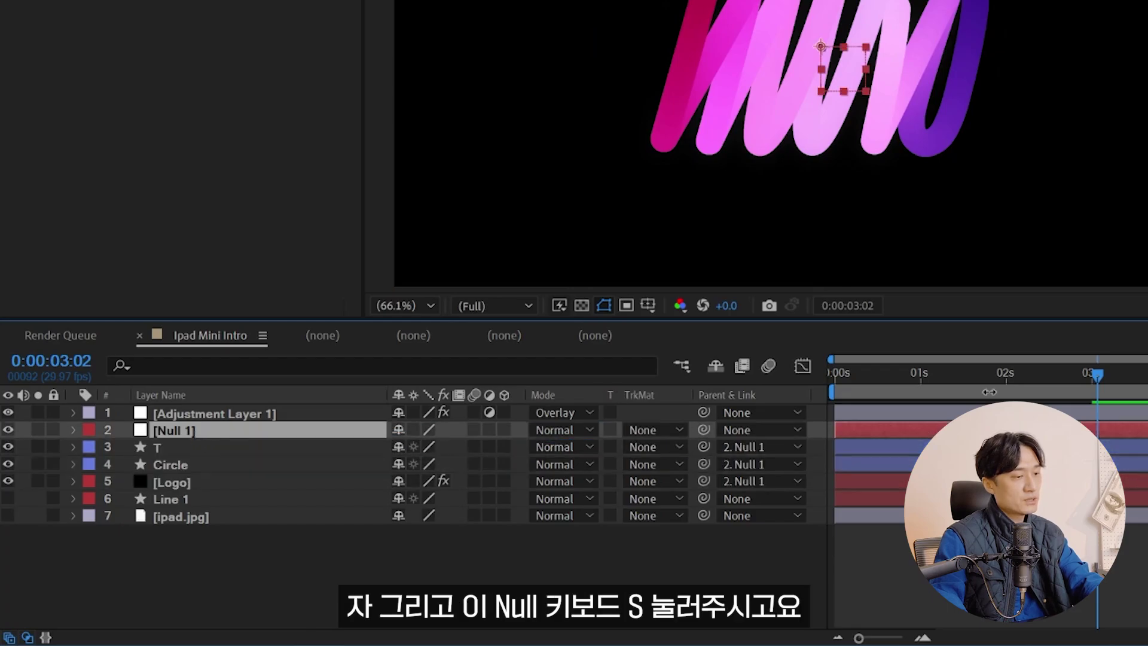
Step: Keyframe Null 1's Scale at 130% at 0s and 90% at 4s
{"action": "key", "text": "Home"}
{"action": "key", "text": "s"}
{"action": "left_click", "coordinate": [154, 446]}
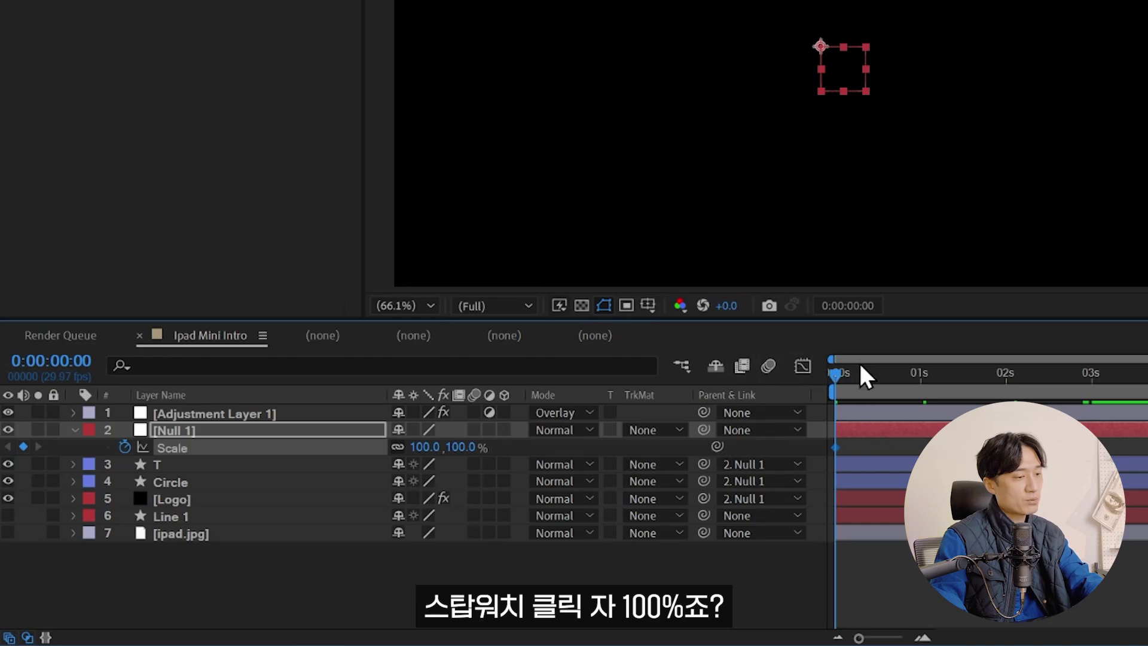
{"action": "key", "text": "End"}
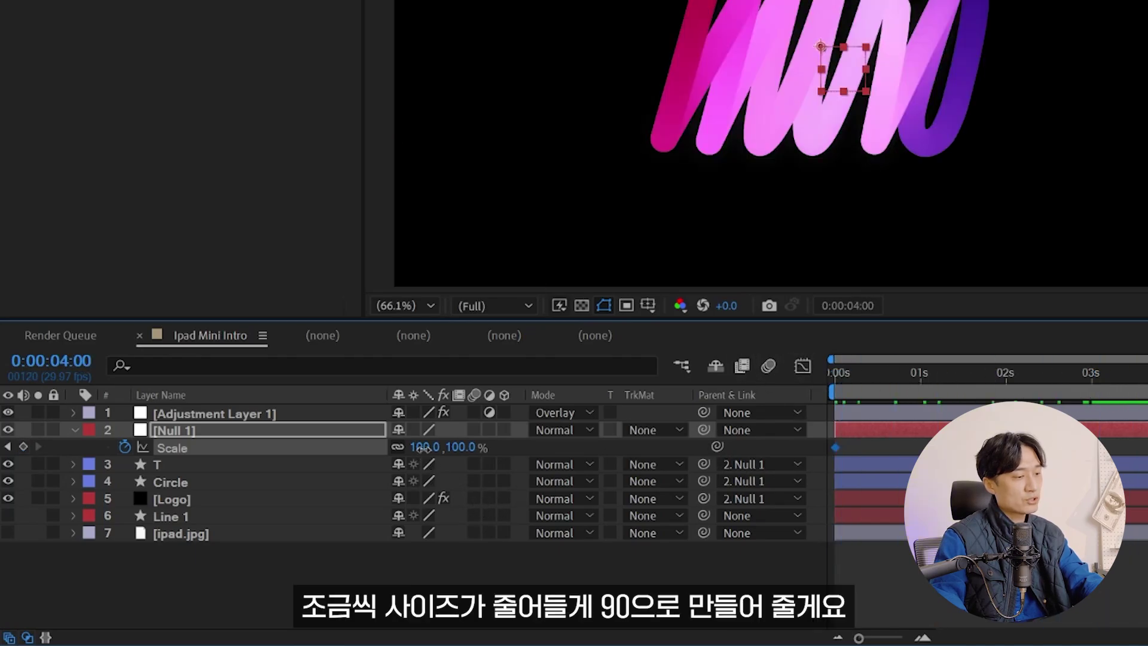
{"action": "left_click", "coordinate": [423, 447]}
{"action": "type", "text": "90"}
{"action": "key", "text": "Return"}
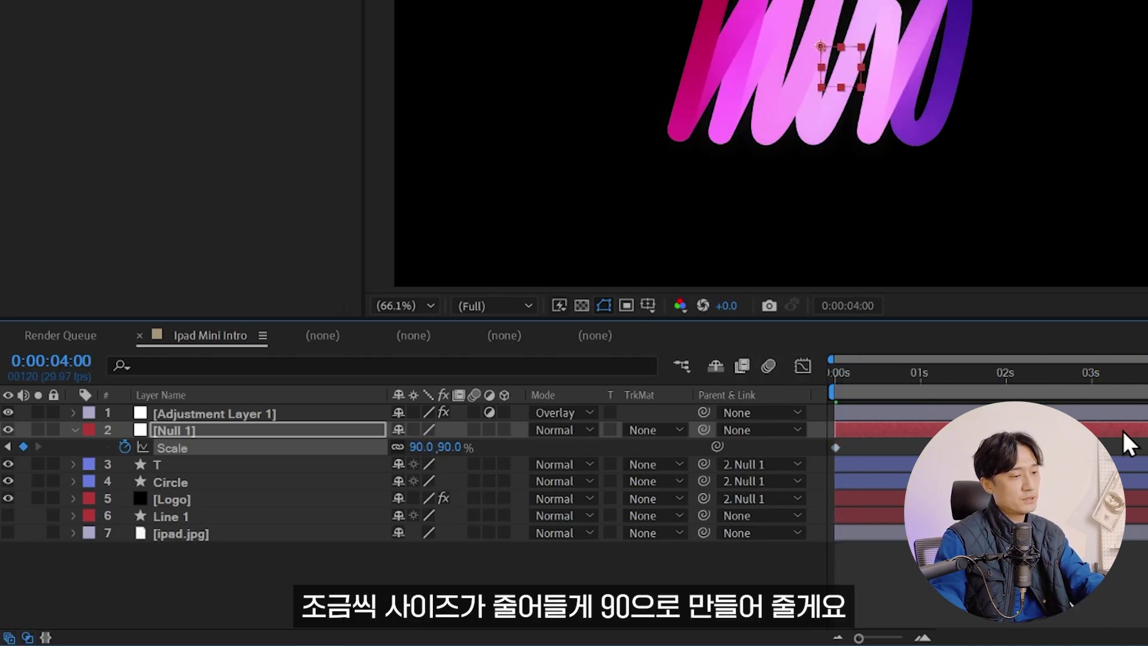
{"action": "key", "text": "Home"}
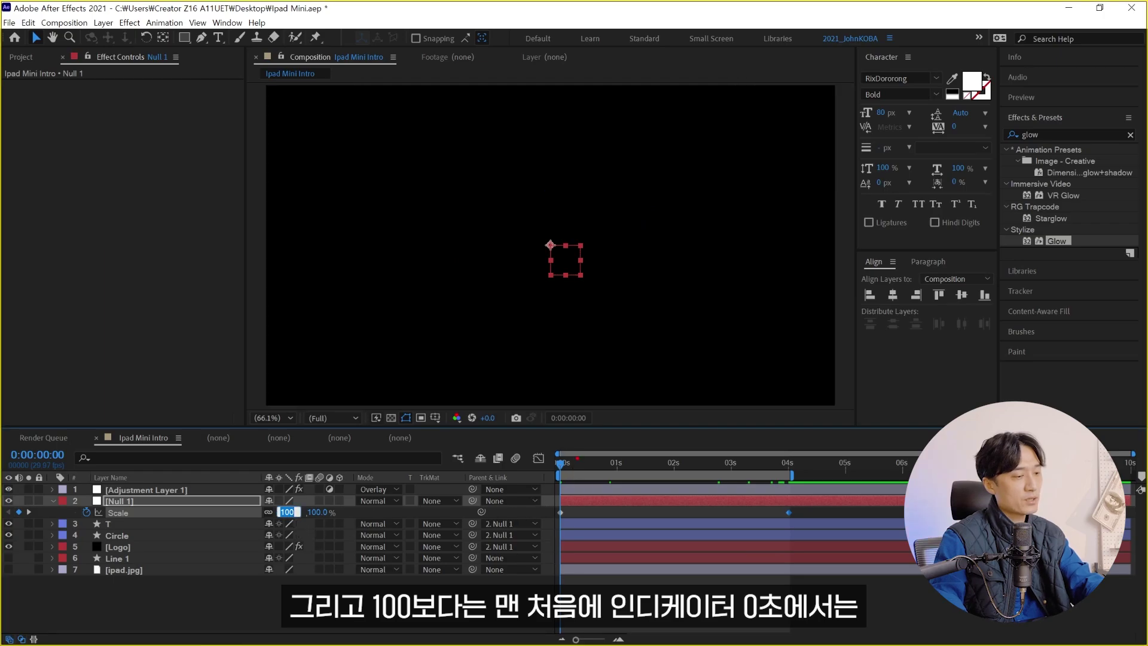
{"action": "key", "text": "Escape"}
{"action": "type", "text": "13"}
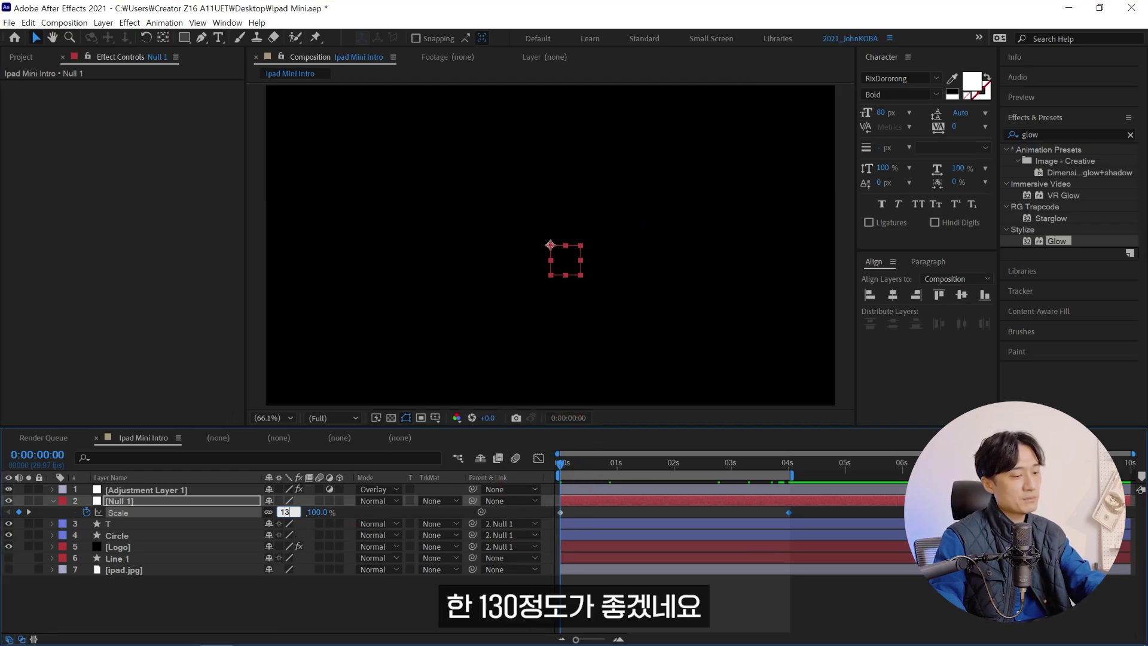
{"action": "type", "text": "0"}
{"action": "key", "text": "Return"}
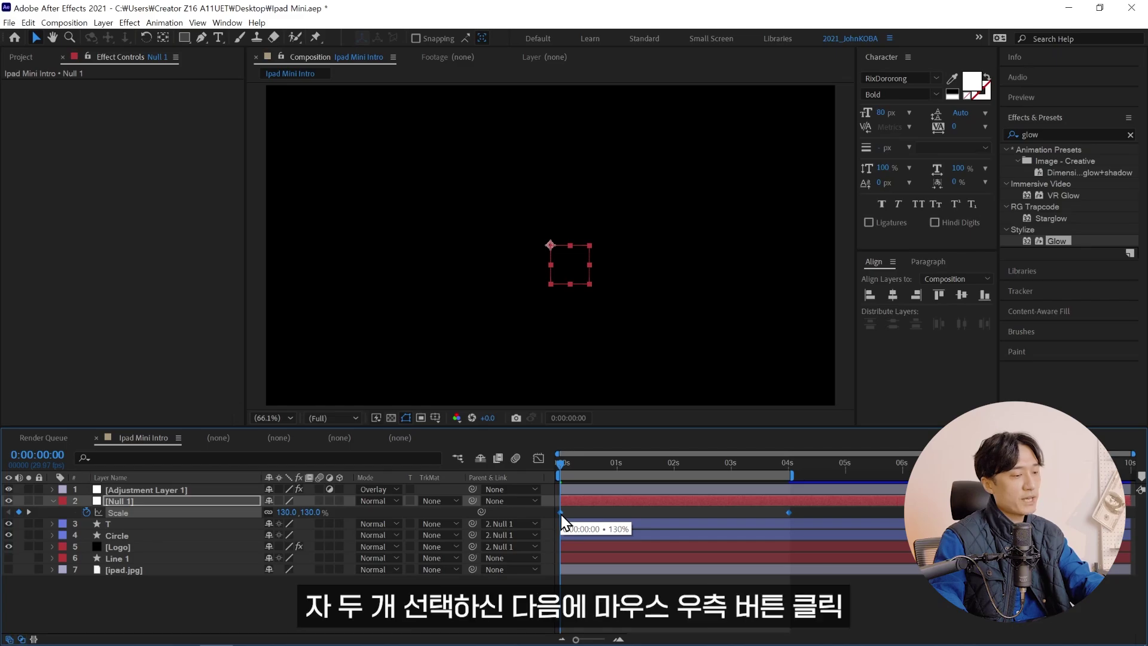
Step: Apply 95% incoming influence to both Null 1 Scale keyframes
{"action": "right_click", "coordinate": [561, 514]}
{"action": "left_click", "coordinate": [601, 492]}
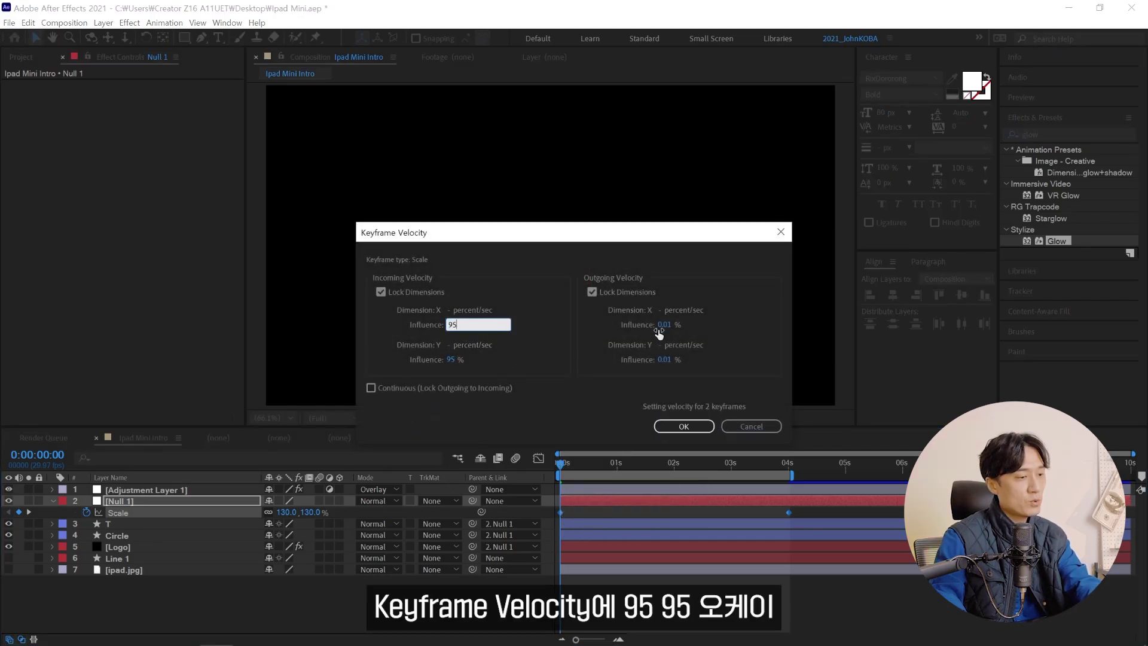
{"action": "left_click", "coordinate": [684, 426]}
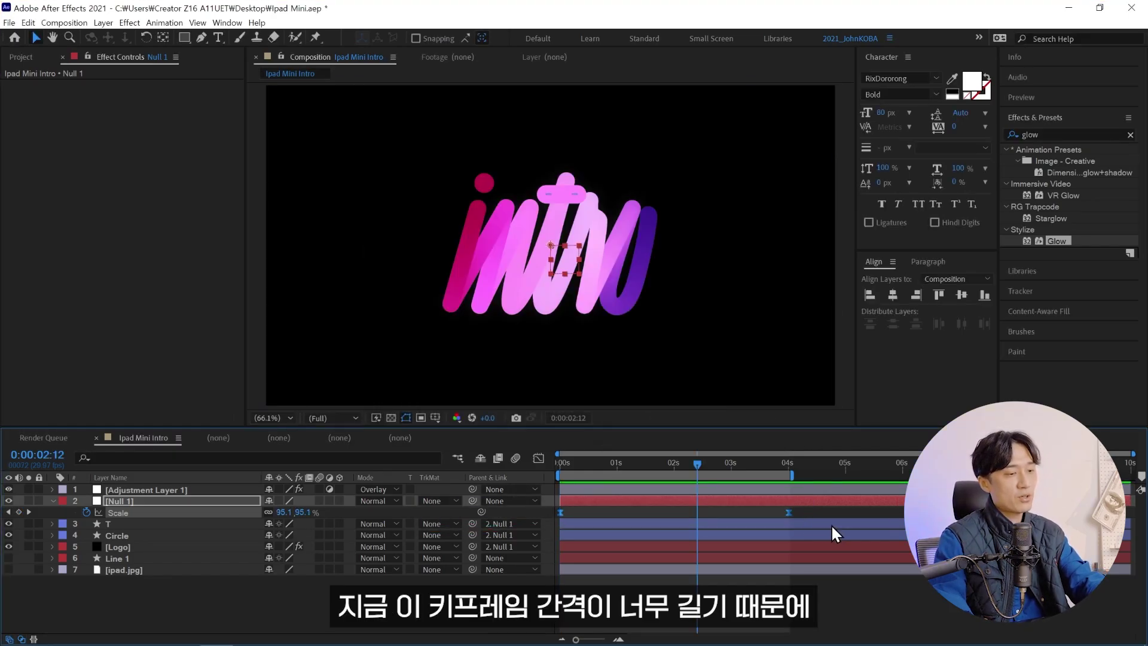
Step: Move the 90% Scale keyframe to about 2.5 seconds and preview the intro
{"action": "left_click_drag", "start_coordinate": [787, 512], "coordinate": [676, 513]}
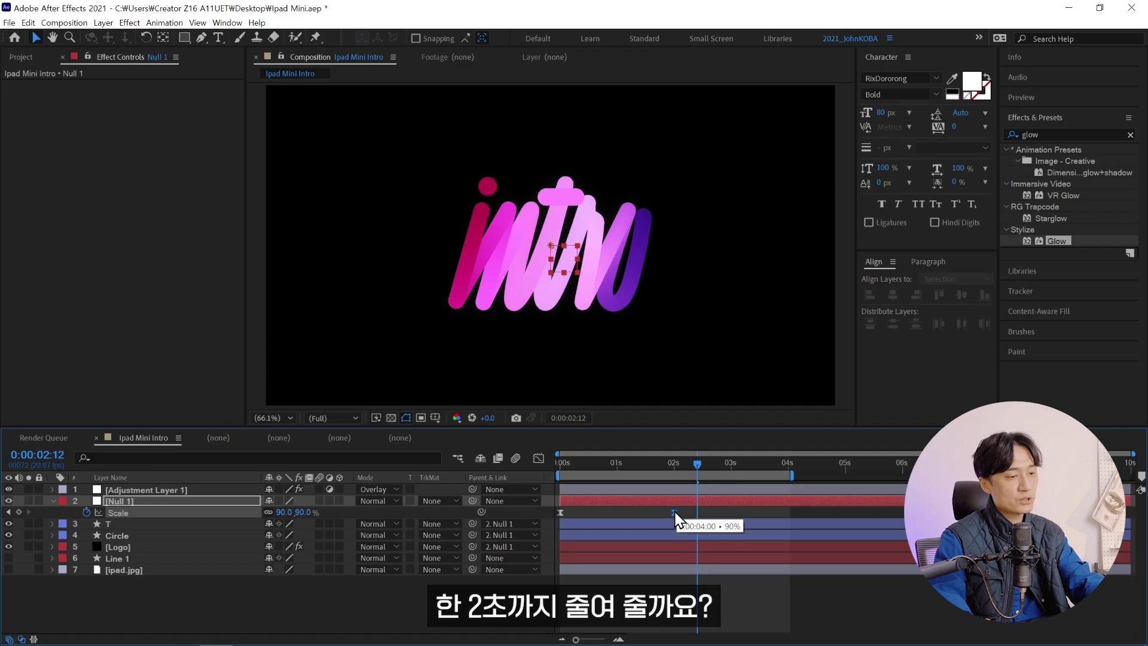
{"action": "left_click_drag", "start_coordinate": [697, 465], "coordinate": [560, 466]}
{"action": "key", "text": "space"}
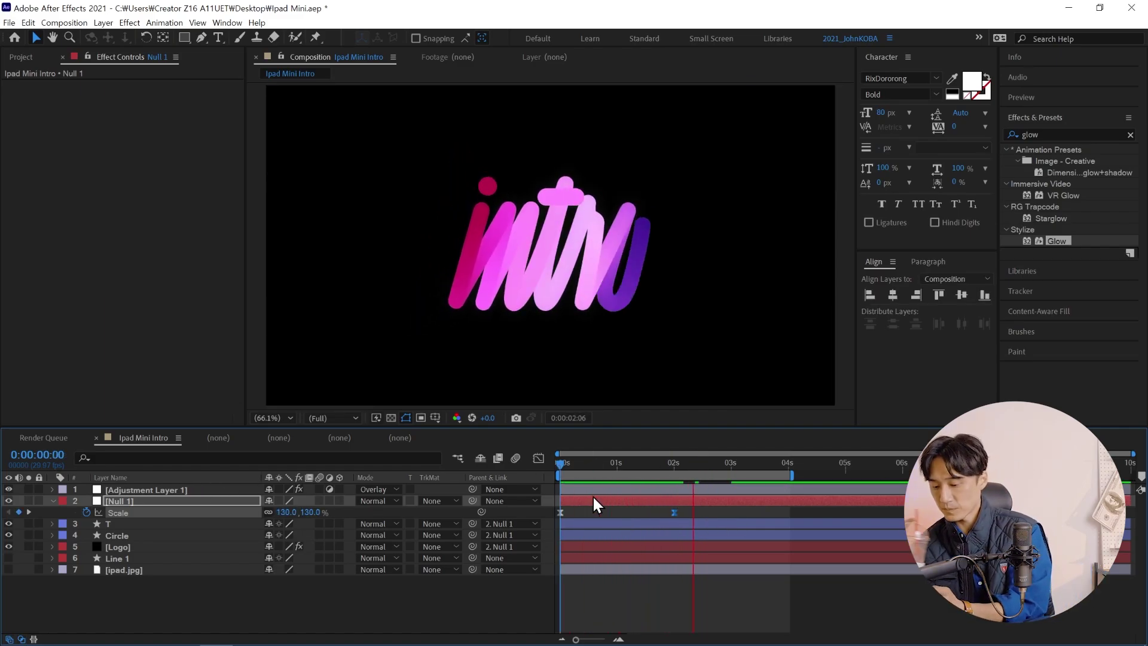
{"action": "key", "text": "space"}
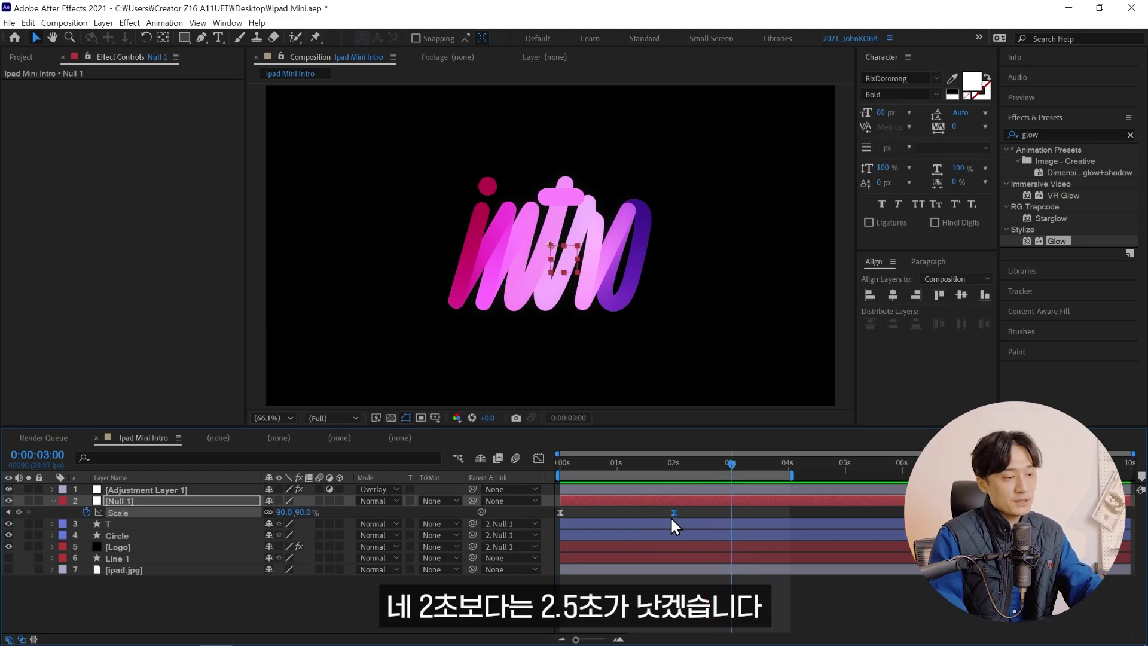
{"action": "left_click_drag", "start_coordinate": [674, 511], "coordinate": [701, 512]}
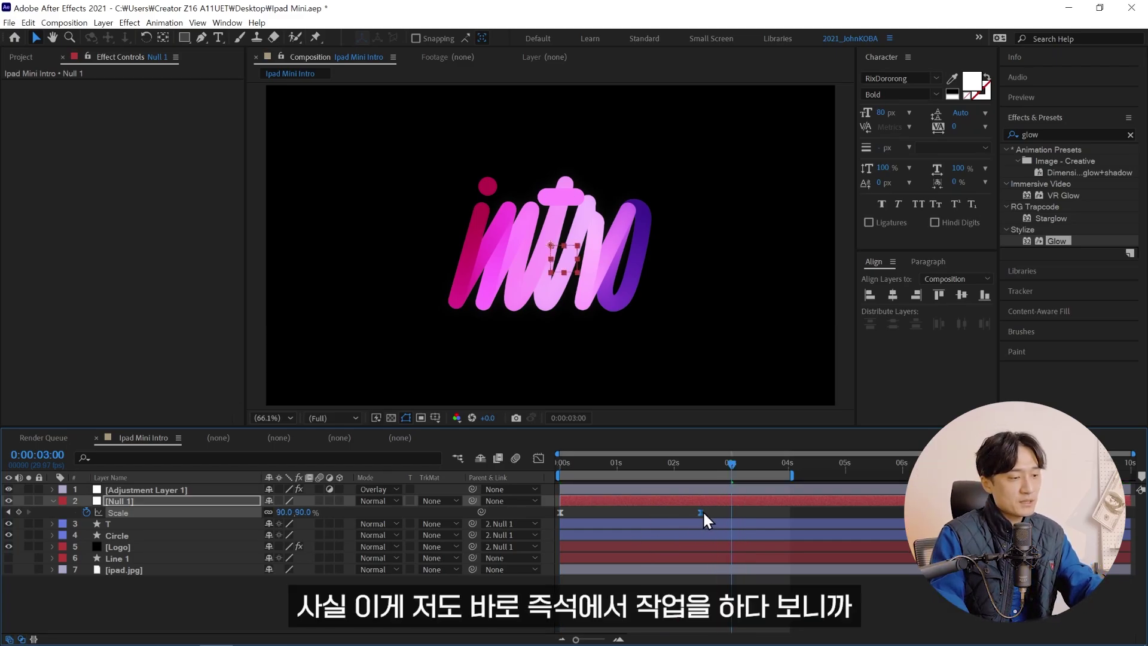
{"action": "left_click", "coordinate": [701, 466]}
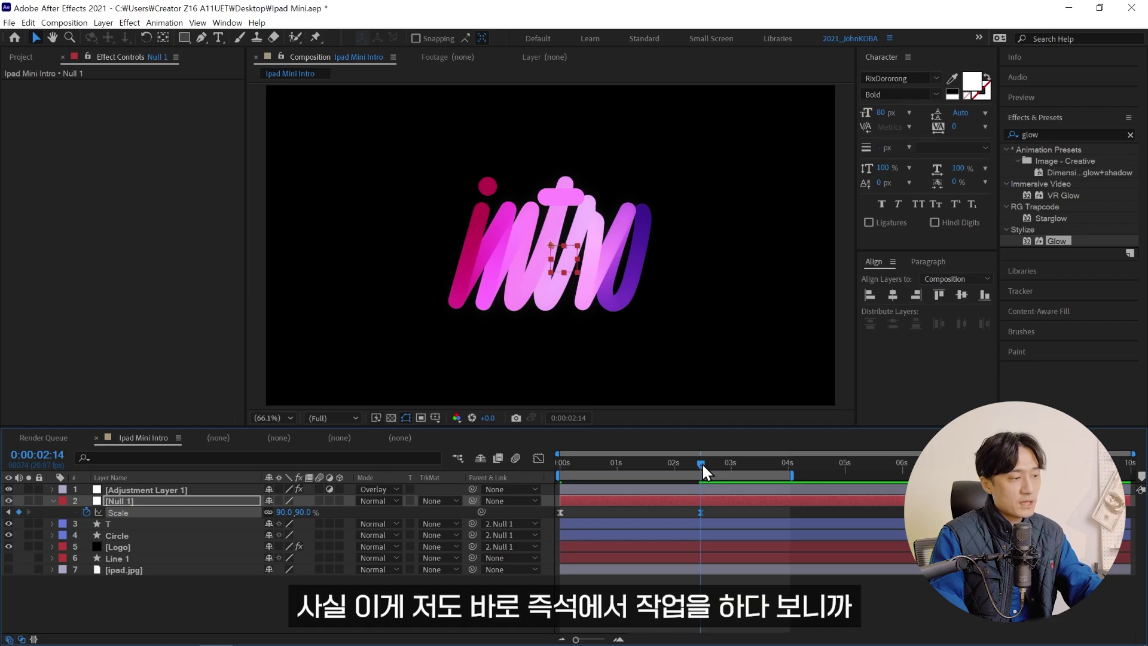
{"action": "left_click", "coordinate": [702, 464]}
{"action": "key", "text": "space"}
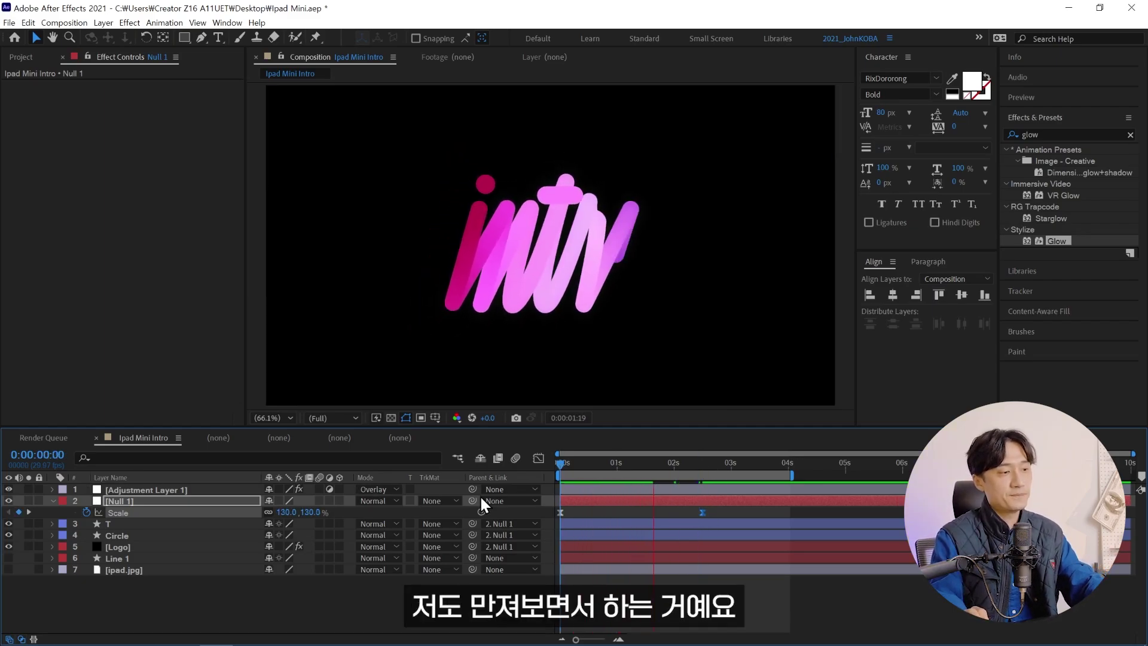
{"action": "key", "text": "u"}
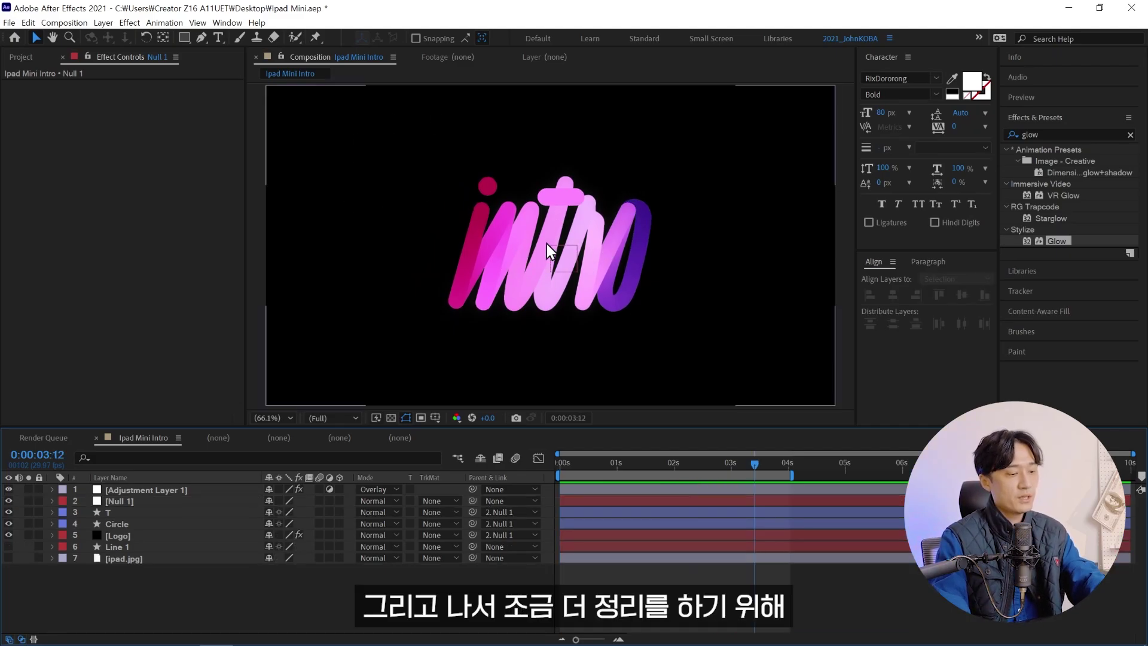
Step: Change the composition height to 900 px in Composition Settings
{"action": "key", "text": "ctrl+k"}
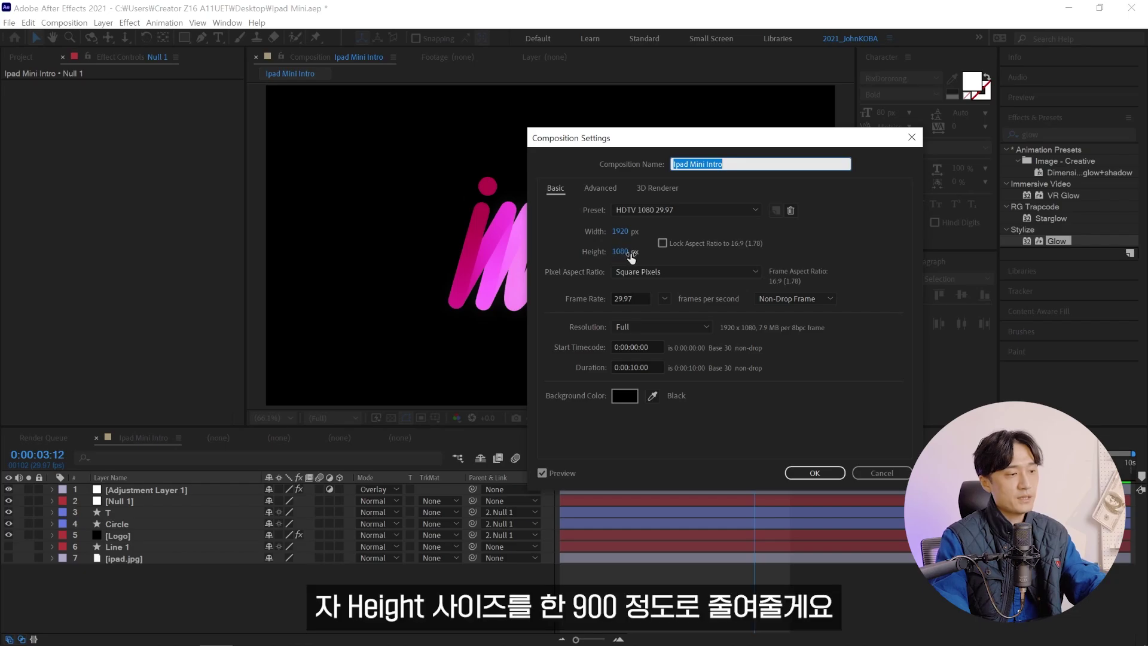
{"action": "type", "text": "900"}
{"action": "key", "text": "Return"}
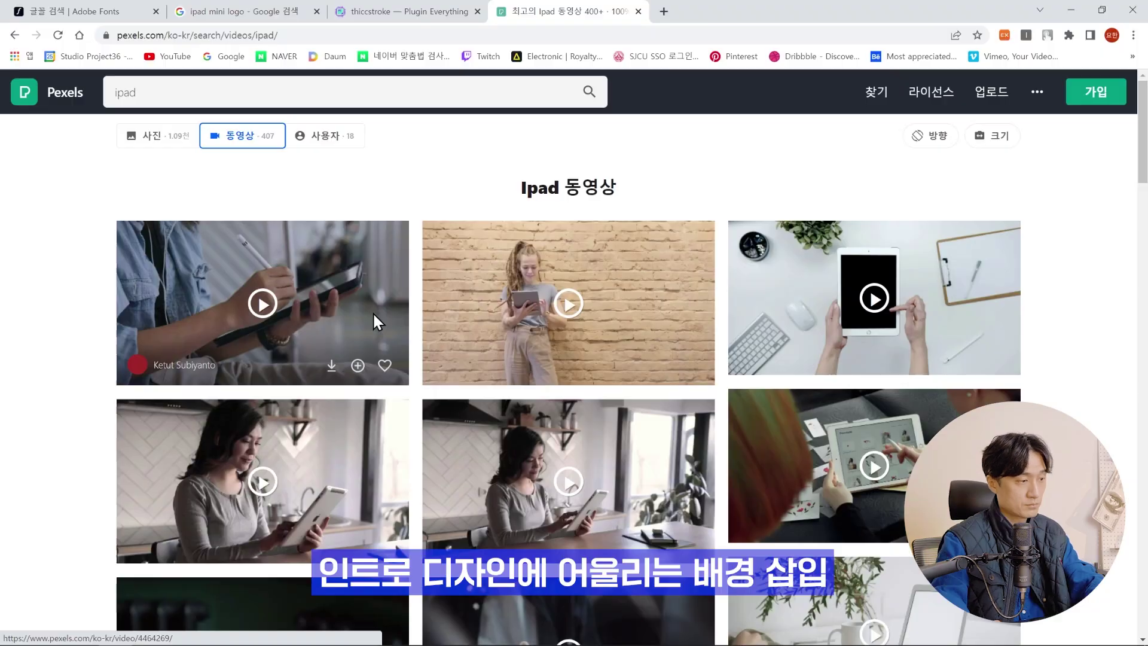
{"action": "scroll", "coordinate": [78, 368], "scroll_direction": "down", "scroll_amount": 5}
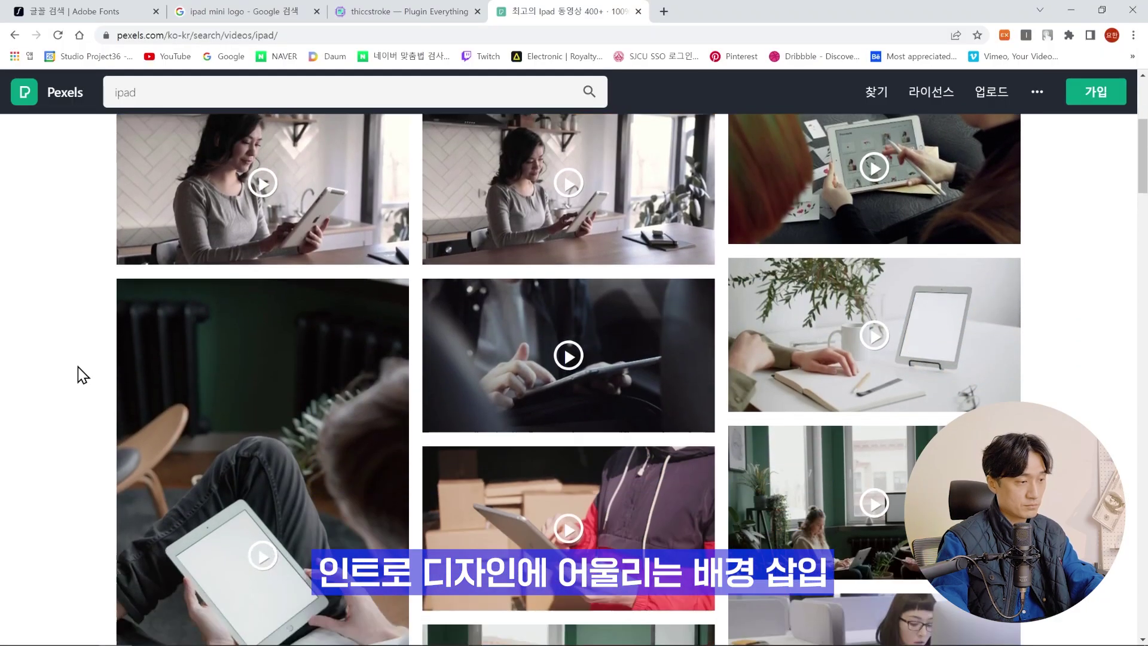
{"action": "scroll", "coordinate": [113, 399], "scroll_direction": "down", "scroll_amount": 2}
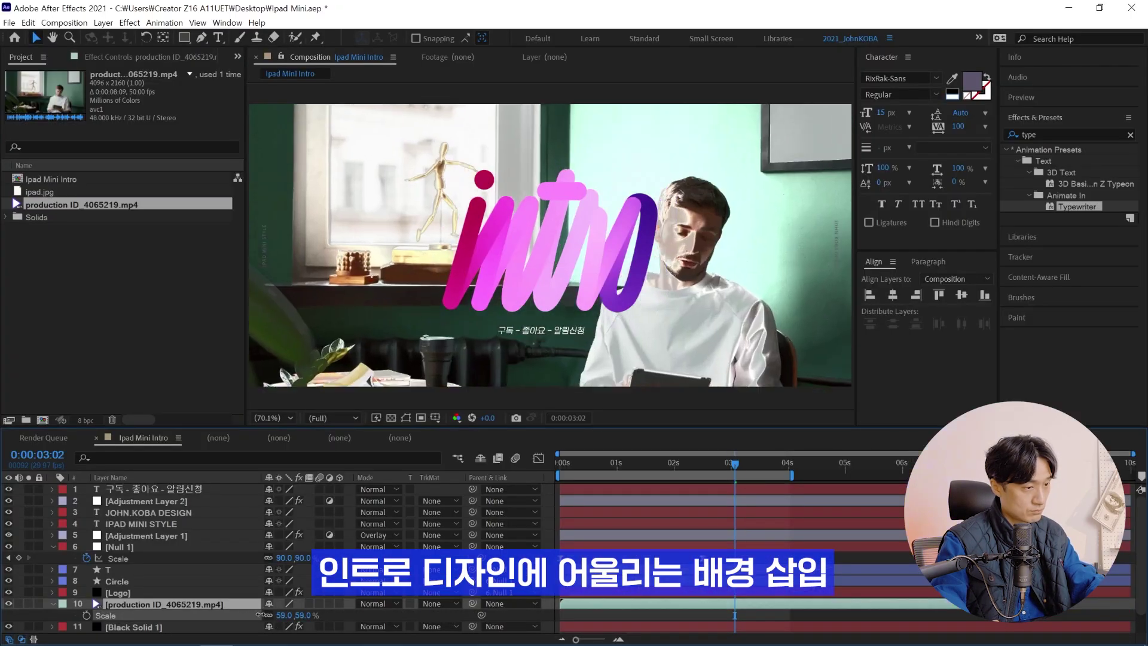
Step: Mask the iPad video to the wide frame, darken it with Levels Output White 25, smooth the scale curve
{"action": "left_click_drag", "start_coordinate": [273, 121], "coordinate": [817, 366]}
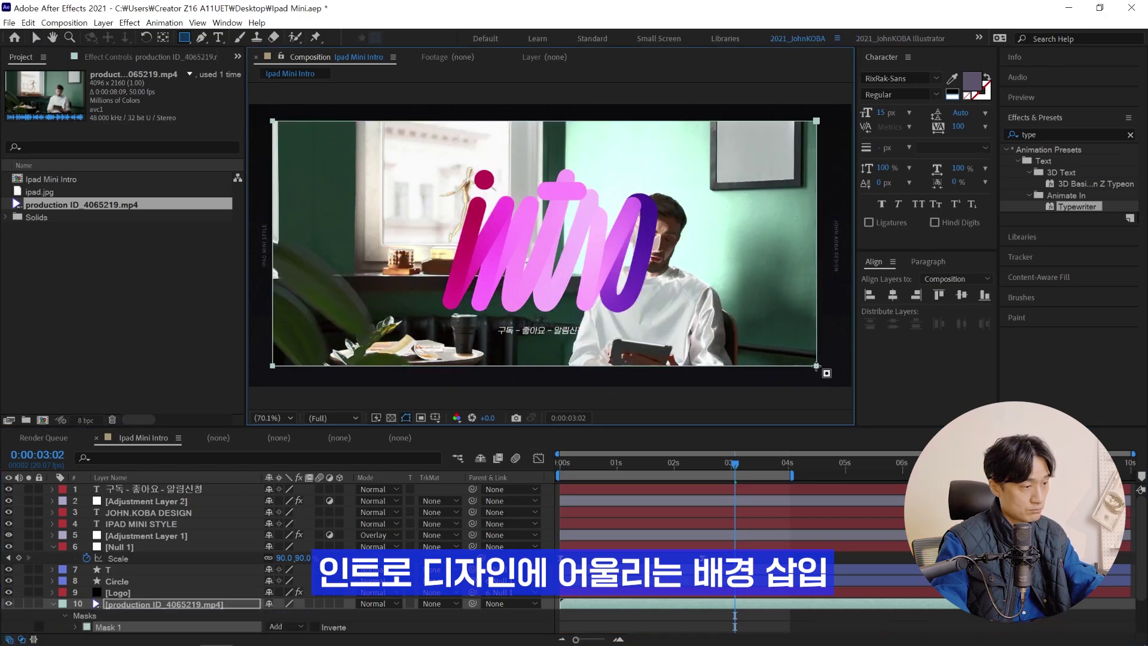
{"action": "key", "text": "v"}
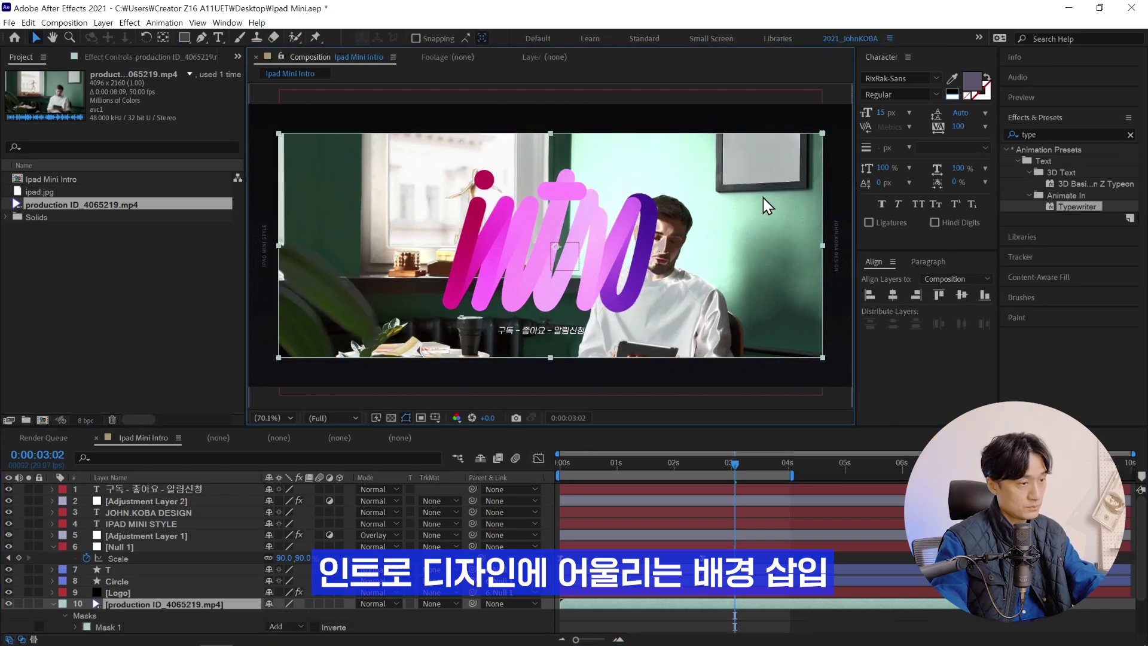
{"action": "double_click", "coordinate": [1029, 134]}
{"action": "type", "text": "level"}
{"action": "double_click", "coordinate": [1059, 217]}
{"action": "left_click_drag", "start_coordinate": [142, 237], "coordinate": [90, 237]}
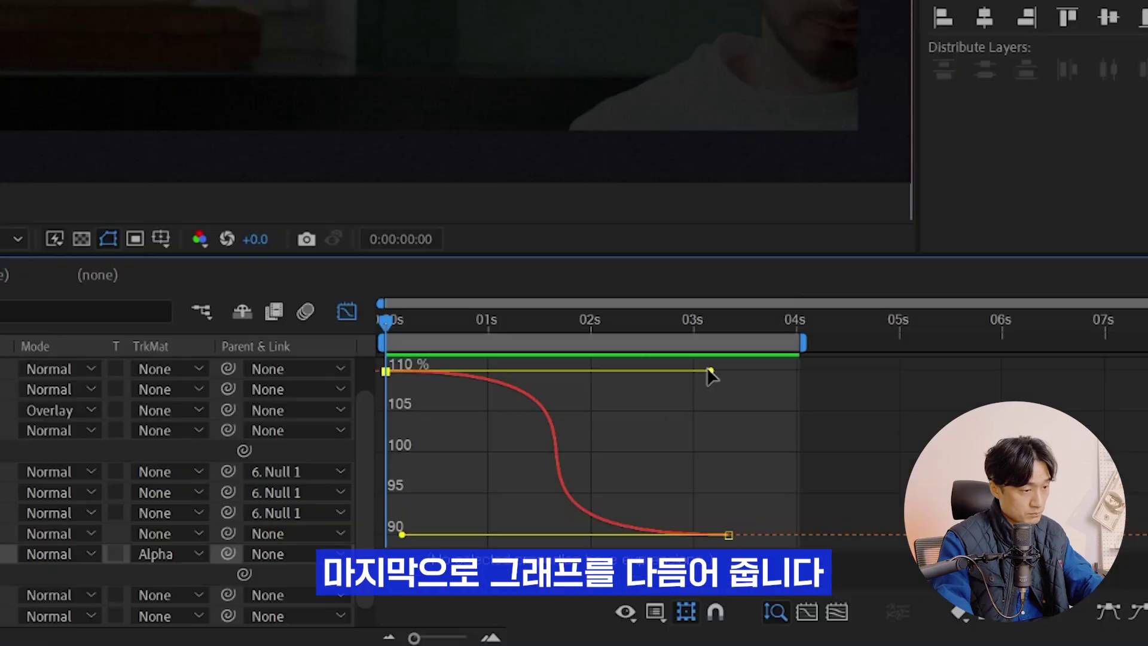
{"action": "left_click_drag", "start_coordinate": [710, 371], "coordinate": [500, 360]}
{"action": "left_click_drag", "start_coordinate": [712, 534], "coordinate": [458, 535]}
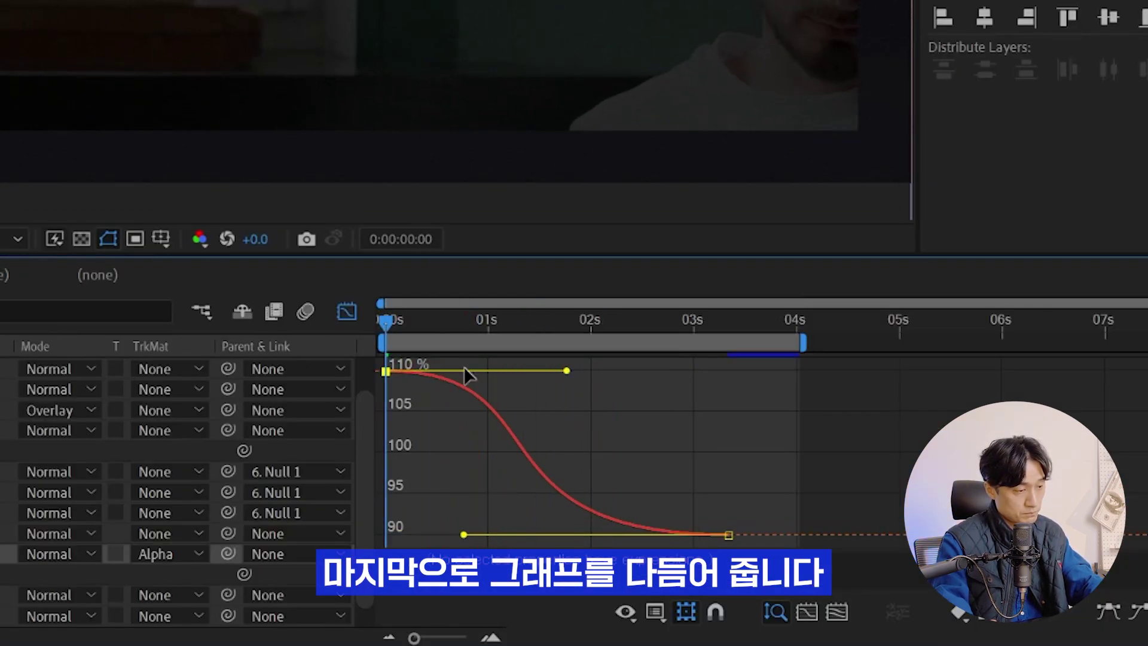
Step: Lengthen the ease on Null 1's Scale curve so it eases out smoothly from 110% before settling at 90%
{"action": "left_click_drag", "start_coordinate": [567, 371], "coordinate": [583, 371]}
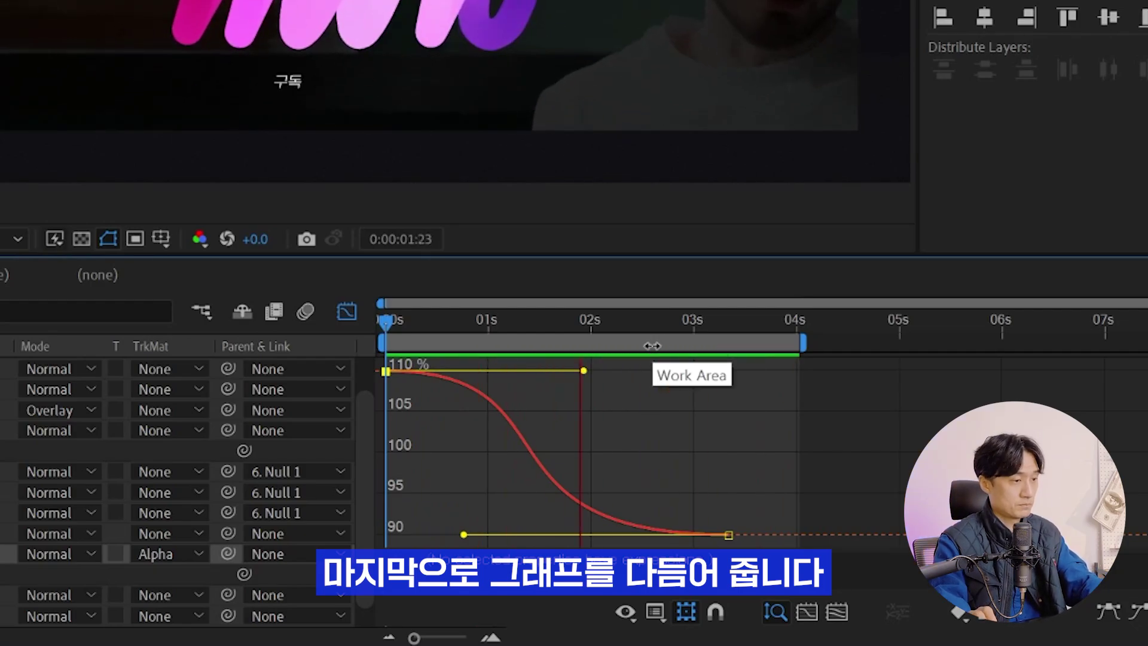